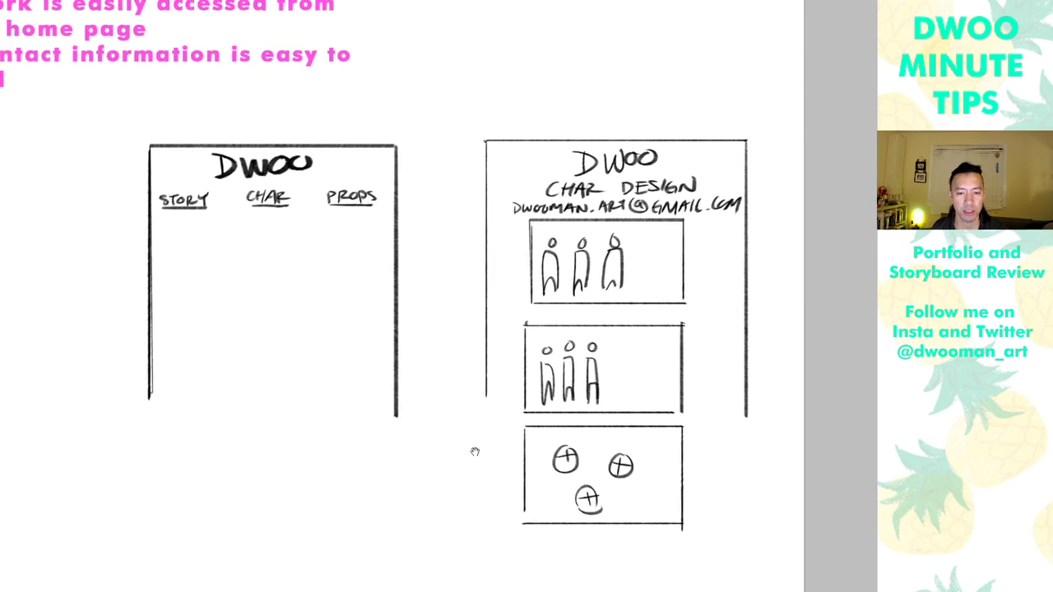
mouse_move(269, 139)
mouse_down()
mouse_move(210, 143)
mouse_move(274, 152)
mouse_up()
key(ctrl+z)
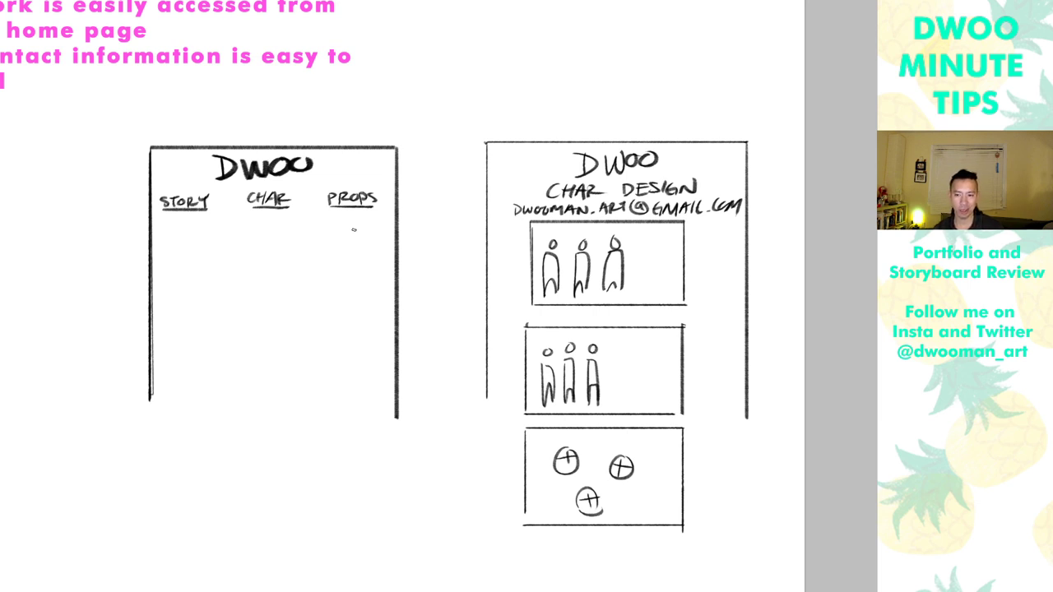
mouse_move(588, 564)
mouse_down()
mouse_move(779, 465)
mouse_move(790, 213)
mouse_move(639, 84)
mouse_move(459, 185)
mouse_move(474, 543)
mouse_move(720, 549)
mouse_move(799, 365)
mouse_move(776, 112)
mouse_move(537, 67)
mouse_move(474, 531)
mouse_up()
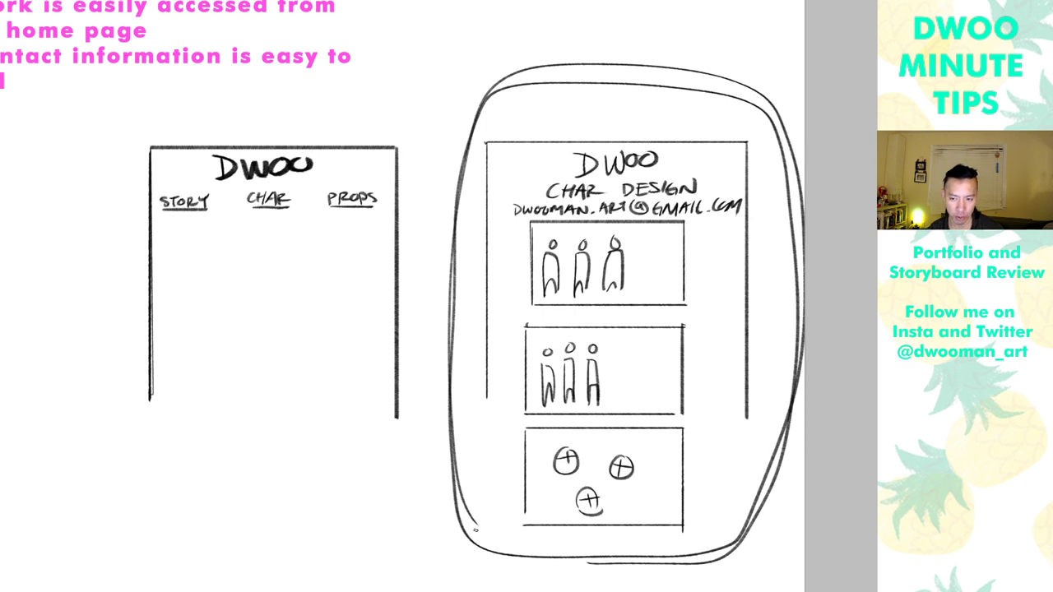
key(ctrl+z)
key(ctrl+z)
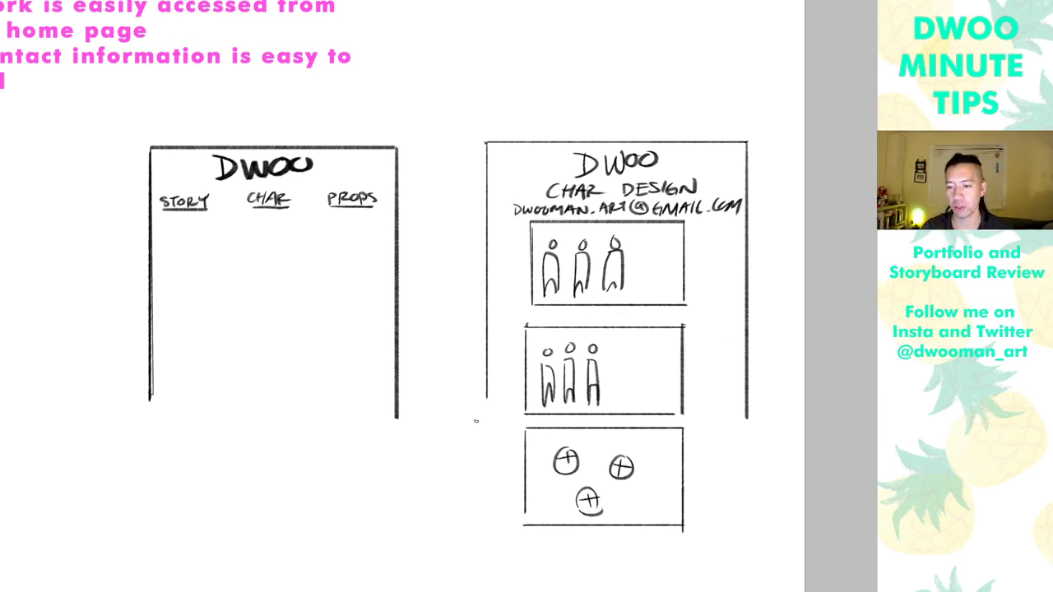
Left-align the text in the CONTENT layer and shift it back above the character design mock-up
mouse_move(453, 336)
mouse_down()
mouse_move(487, 423)
mouse_move(464, 400)
mouse_move(482, 431)
mouse_move(546, 412)
mouse_move(511, 503)
mouse_up()
drag(348, 454, 434, 284)
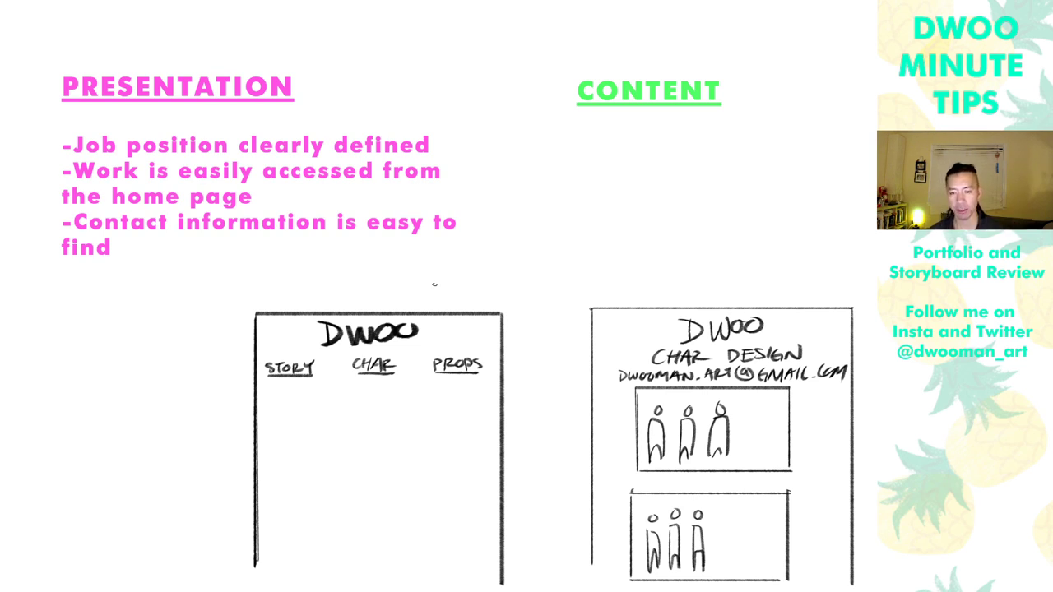
drag(562, 473, 489, 474)
key(f)
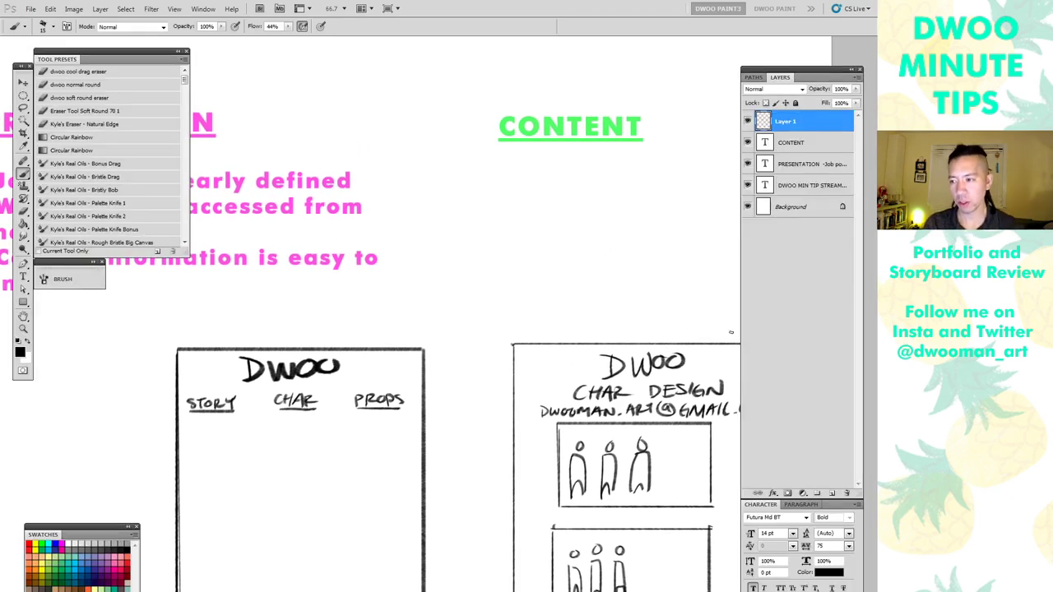
drag(576, 328, 517, 357)
click(790, 142)
key(t)
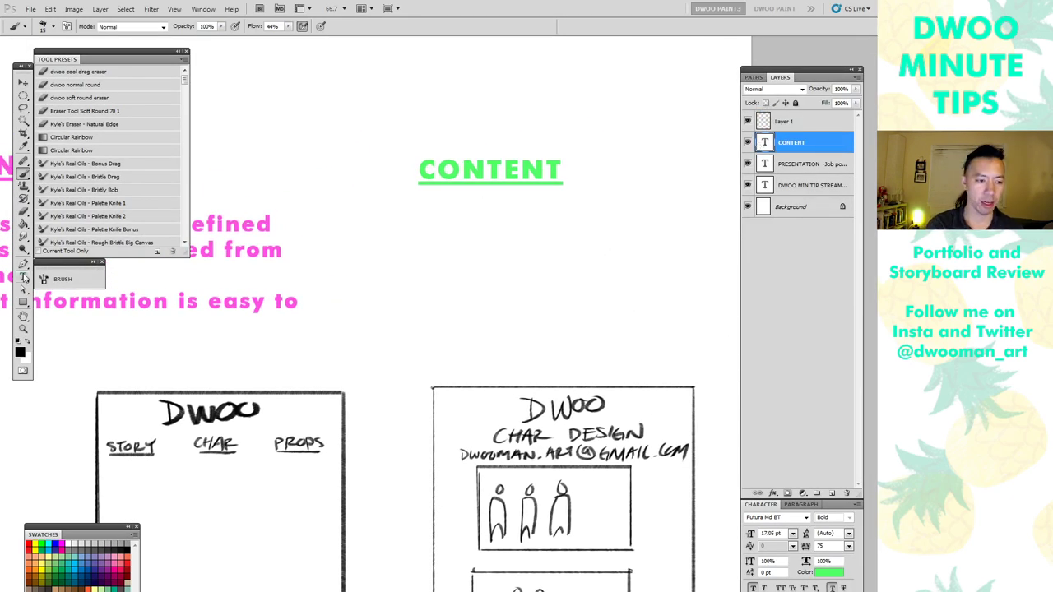
click(484, 175)
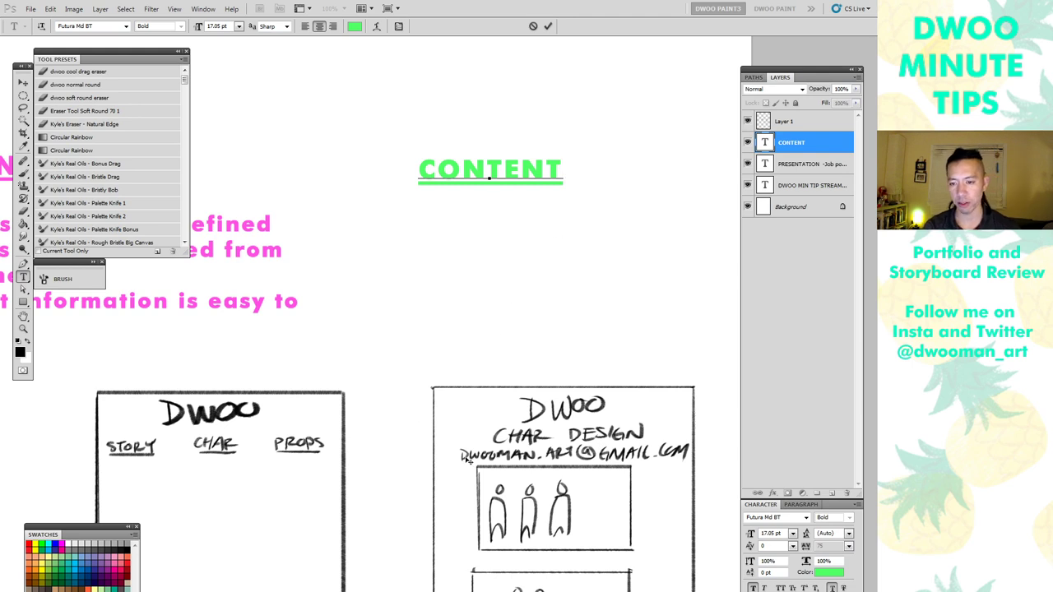
key(ctrl+a)
click(801, 504)
click(751, 518)
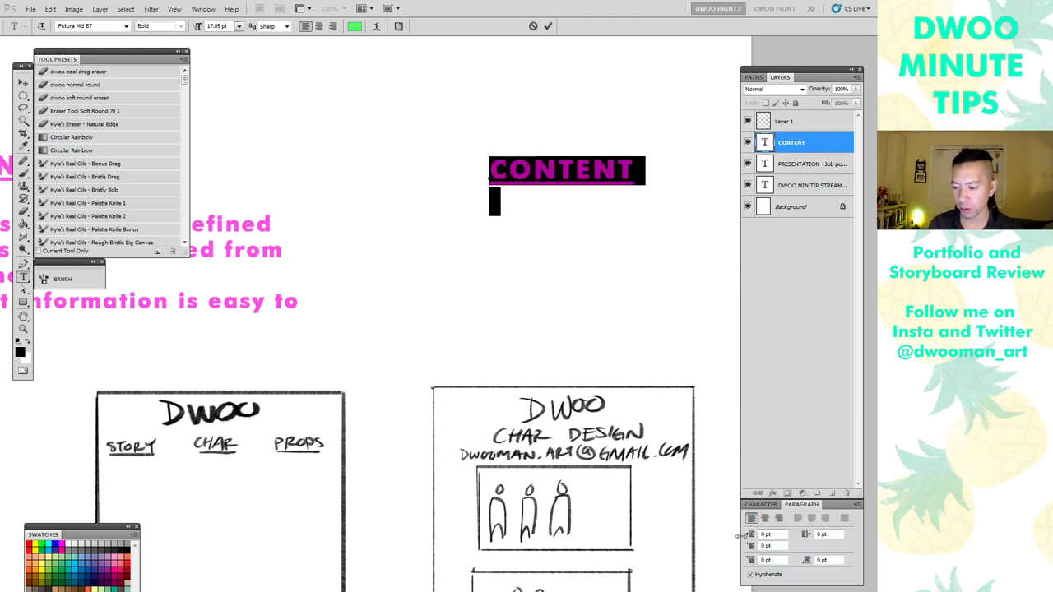
key(ctrl+Return)
key(v)
drag(526, 188, 489, 205)
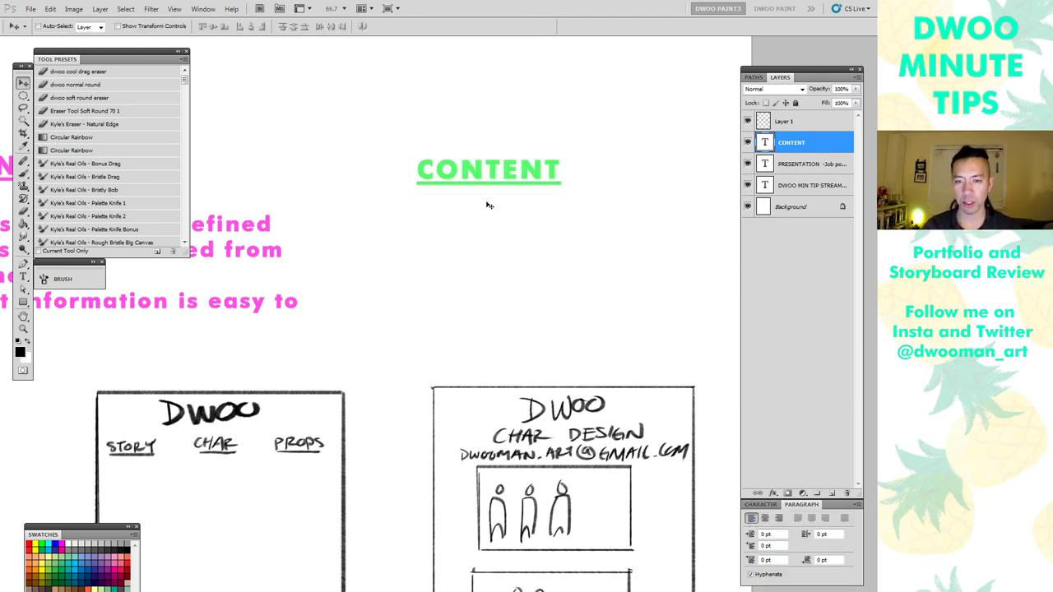
Add the bullet "-Finished work." at 14 pt below the CONTENT heading and start a second bullet
click(23, 278)
click(579, 187)
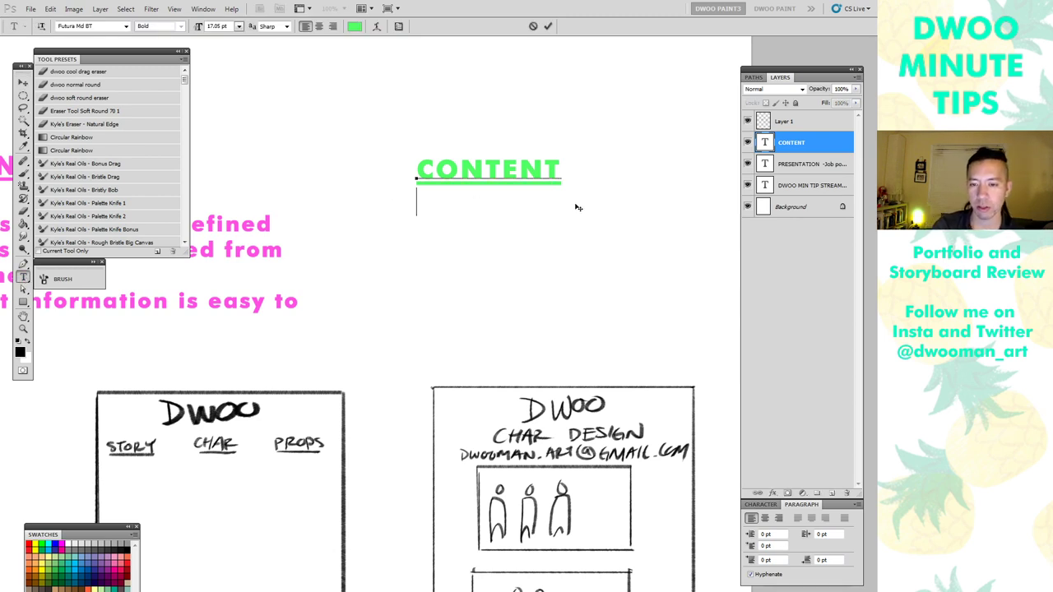
click(760, 505)
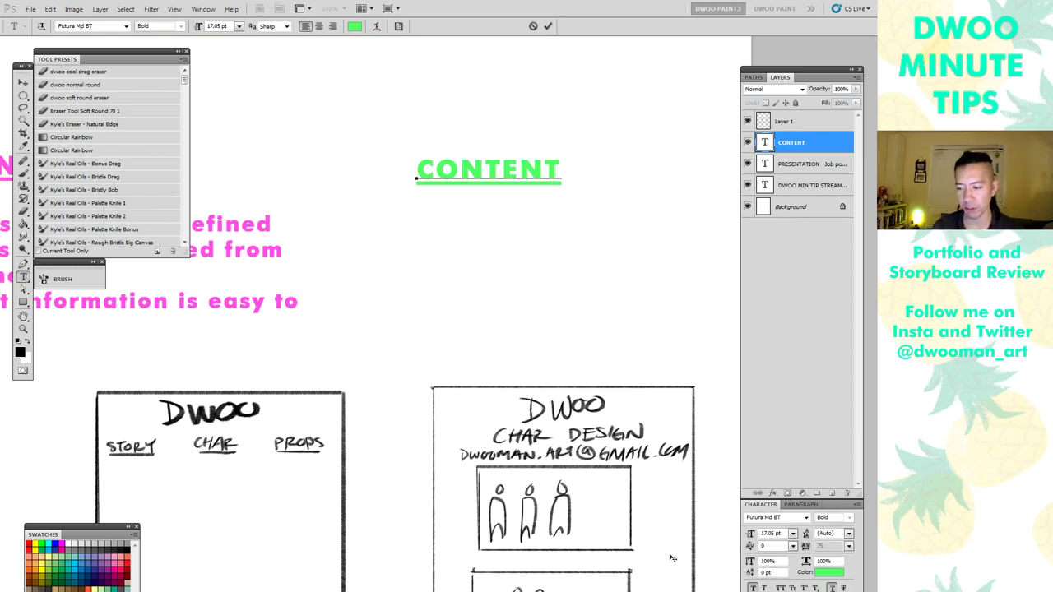
click(794, 534)
click(778, 445)
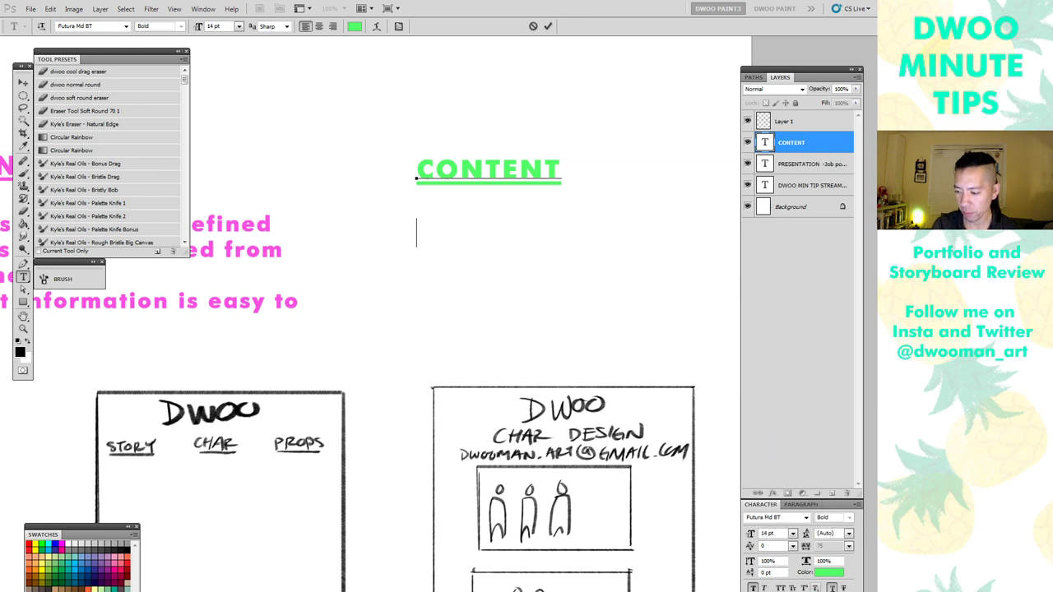
text(-)
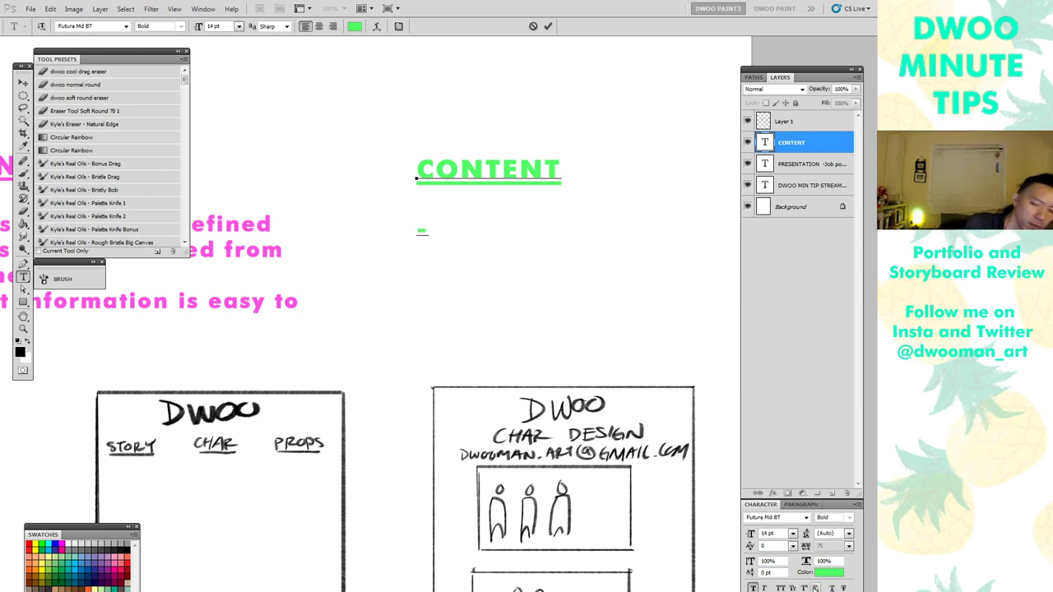
text(Fi nished work.)
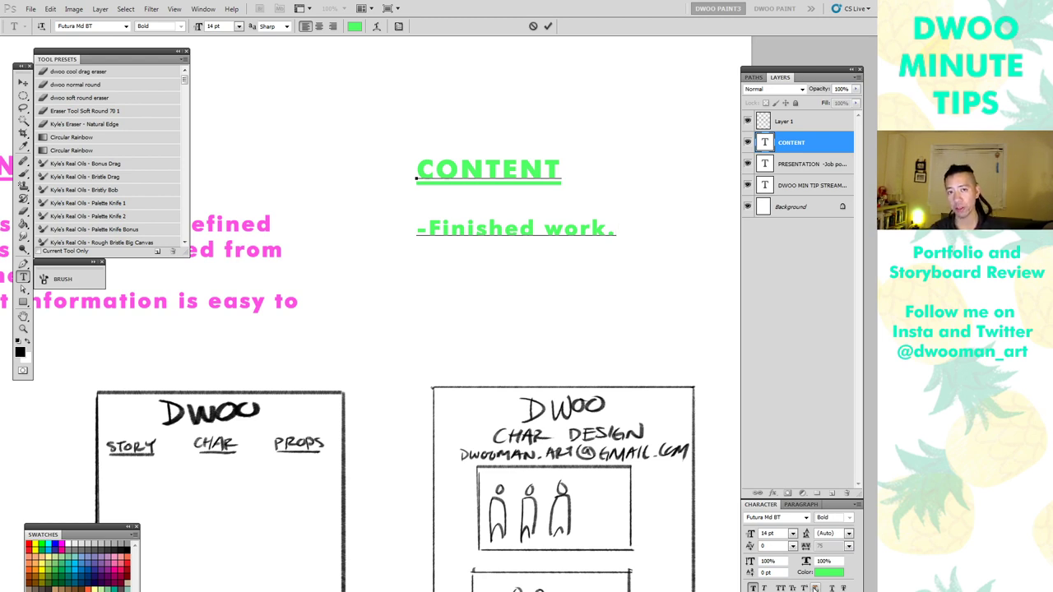
key(Return)
text(-)
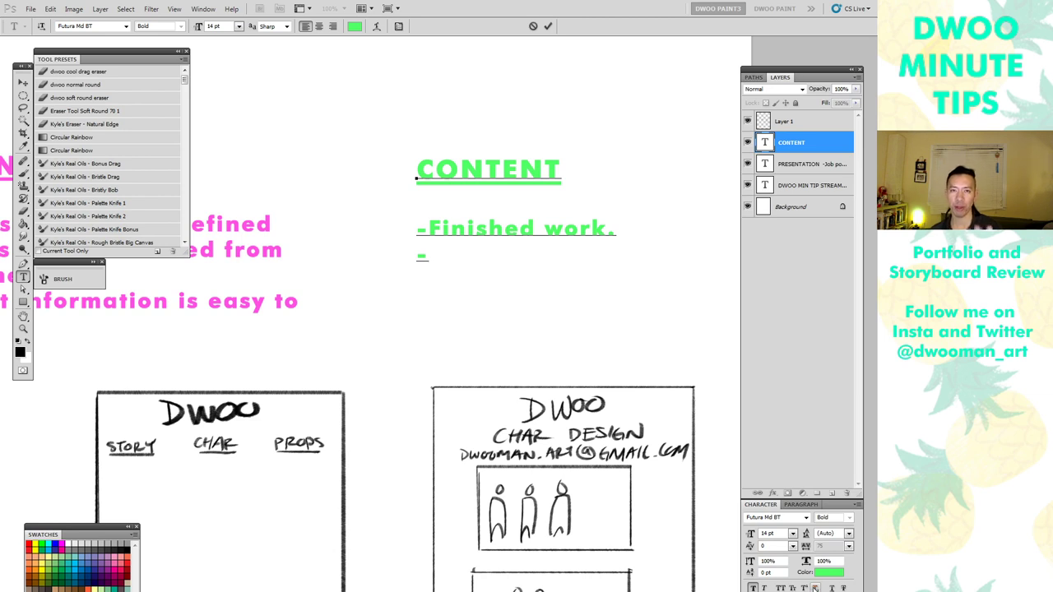
Switch to the browser and go back to the storyboard artist's portfolio home page
key(alt+Tab)
key(alt+Tab)
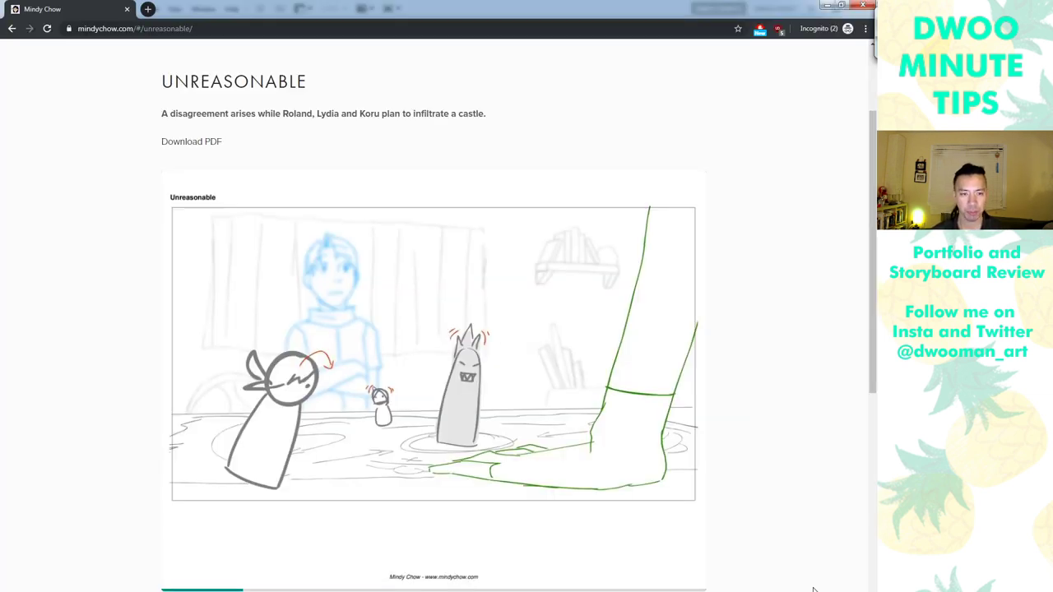
click(12, 28)
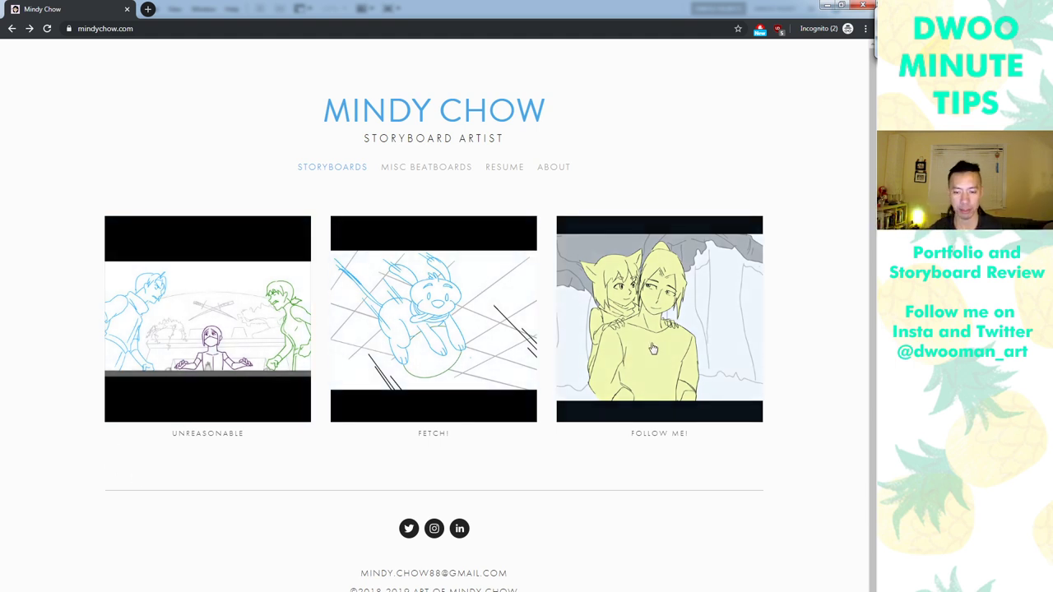
Switch back to Photoshop and complete the second bullet as "-Best work first."
key(alt+Tab)
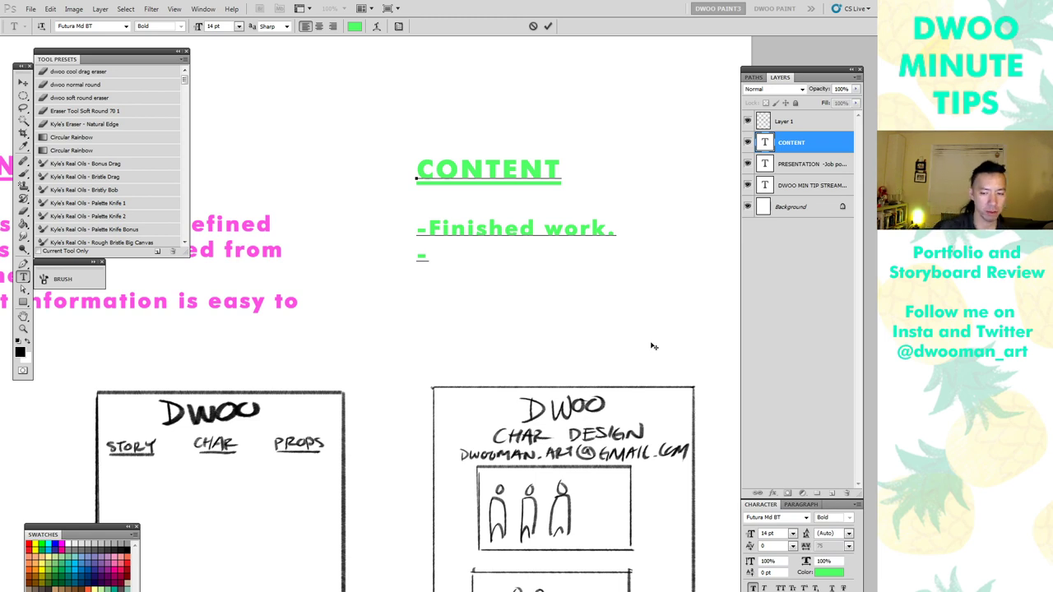
text(Best work first)
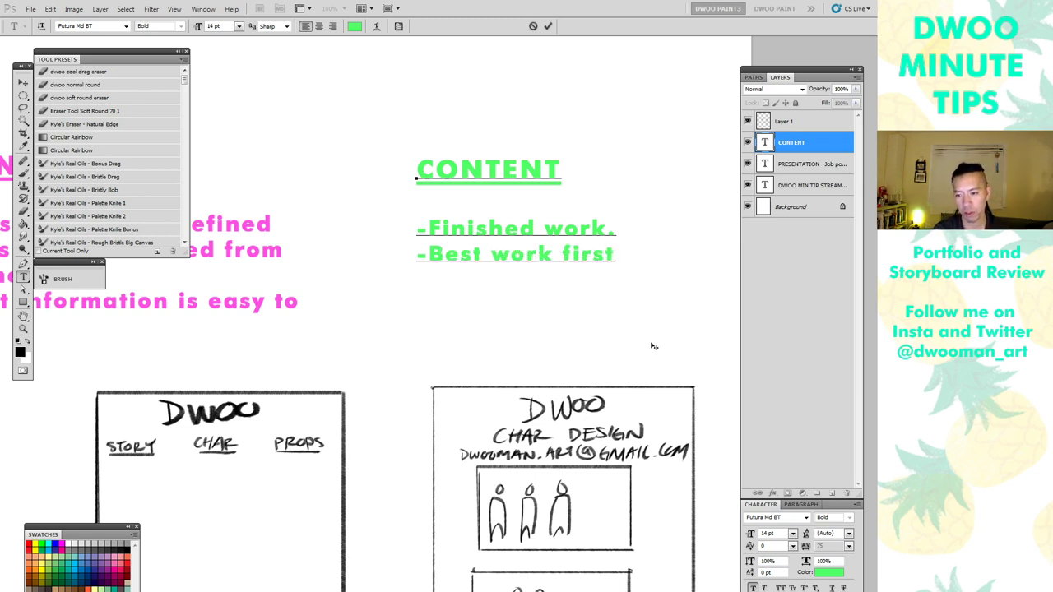
text(.)
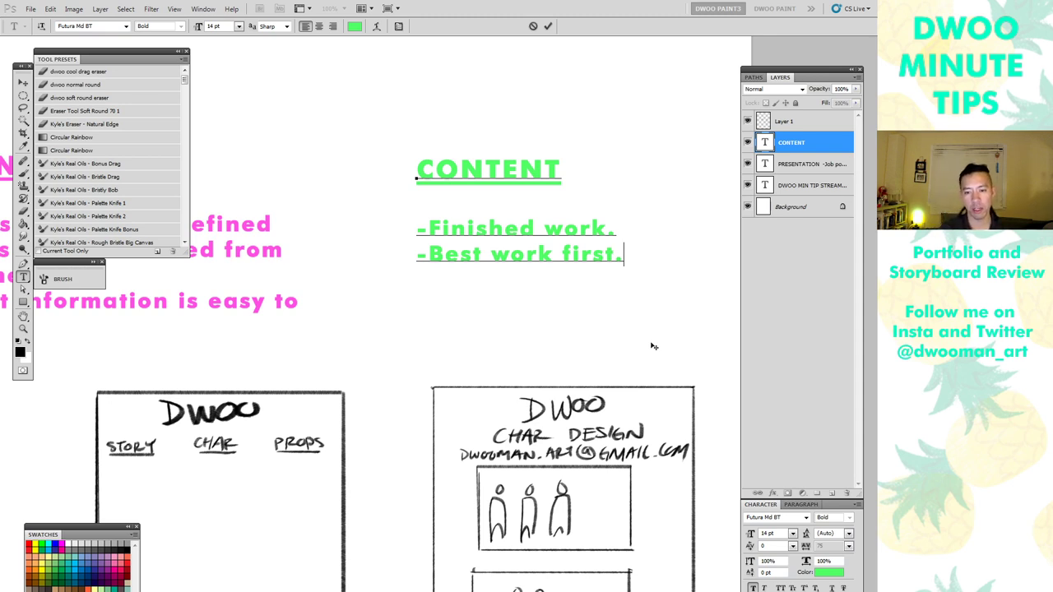
Add a third bullet to the CONTENT list with the opening words "-Storyboards should have"
key(Return)
text(-)
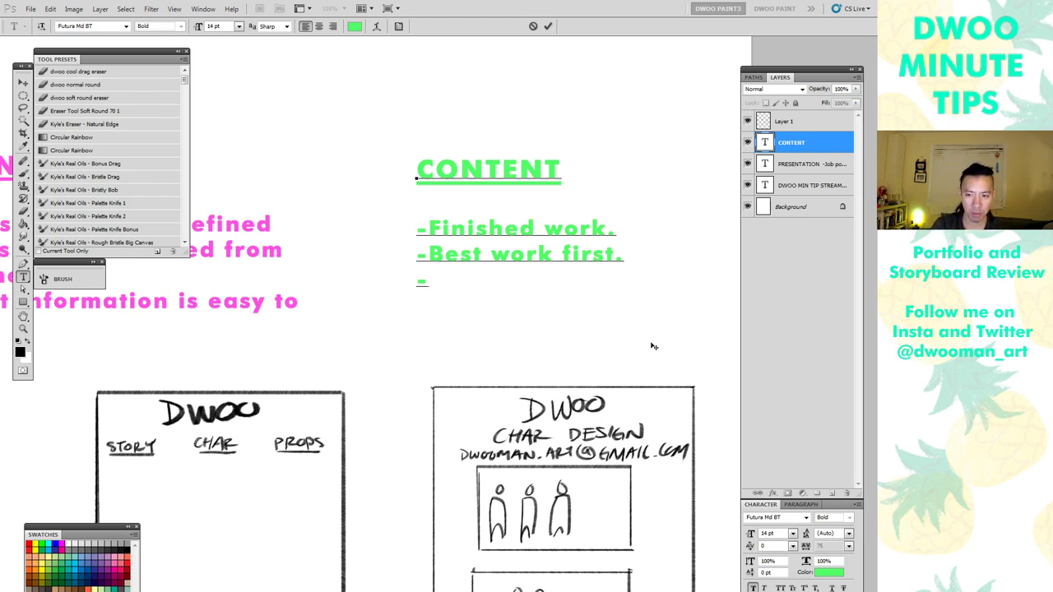
text(Stpru)
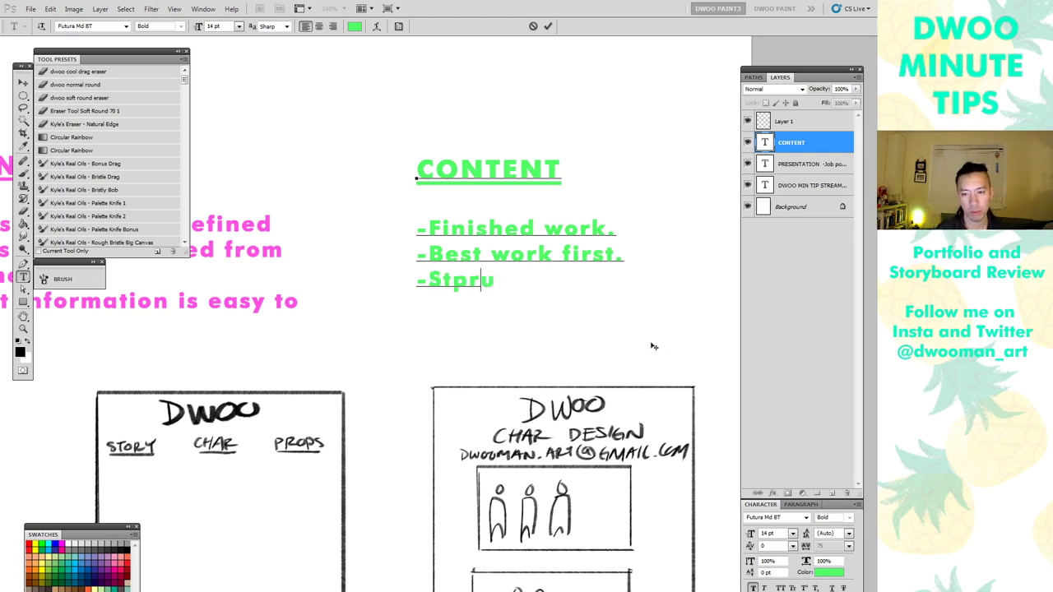
key(BackSpace)
key(BackSpace)
key(BackSpace)
text(oryboard)
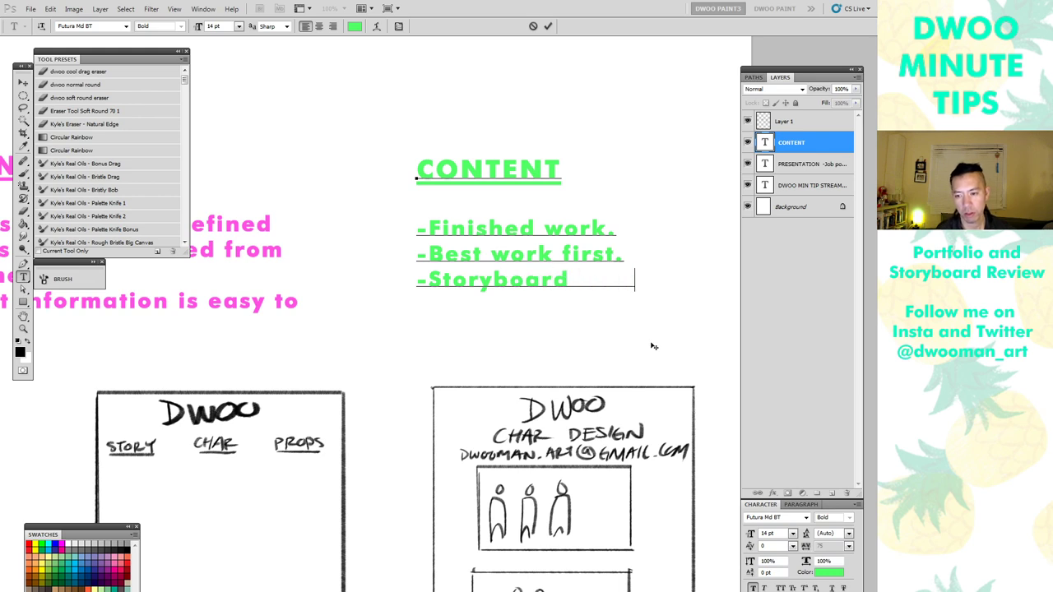
text(s should havemi)
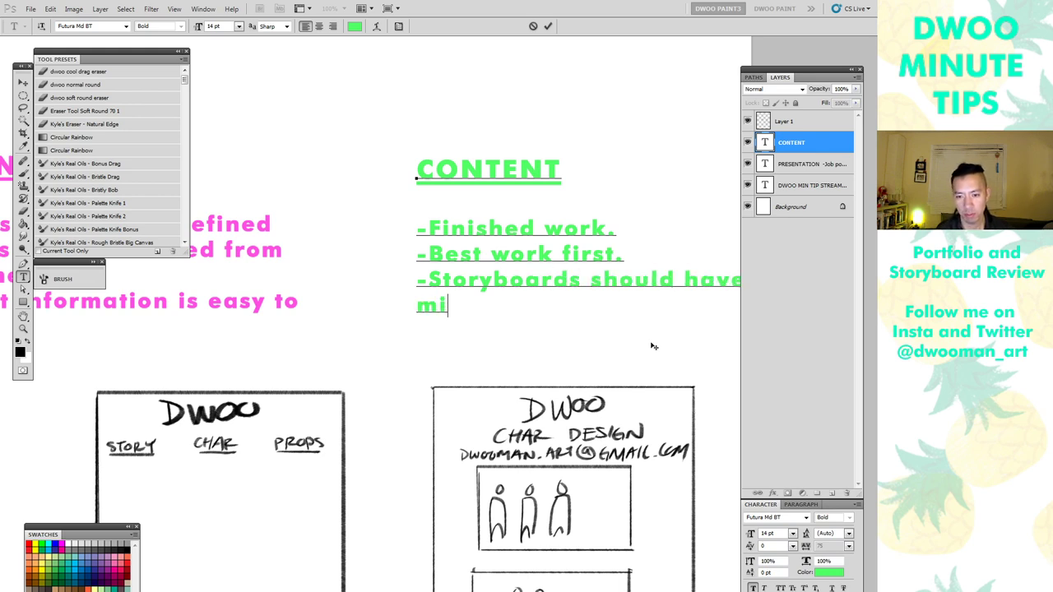
key(BackSpace)
key(BackSpace)
click(784, 144)
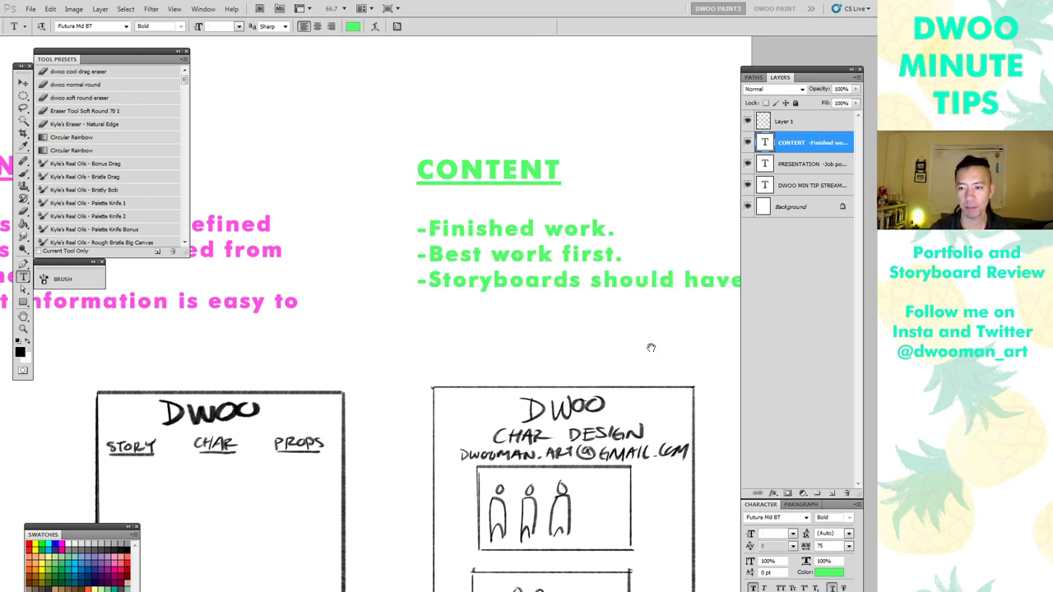
Break the third bullet's line before "have" and finish the bullet with "beginning, middle, and end."
drag(668, 338, 548, 359)
click(566, 303)
key(Return)
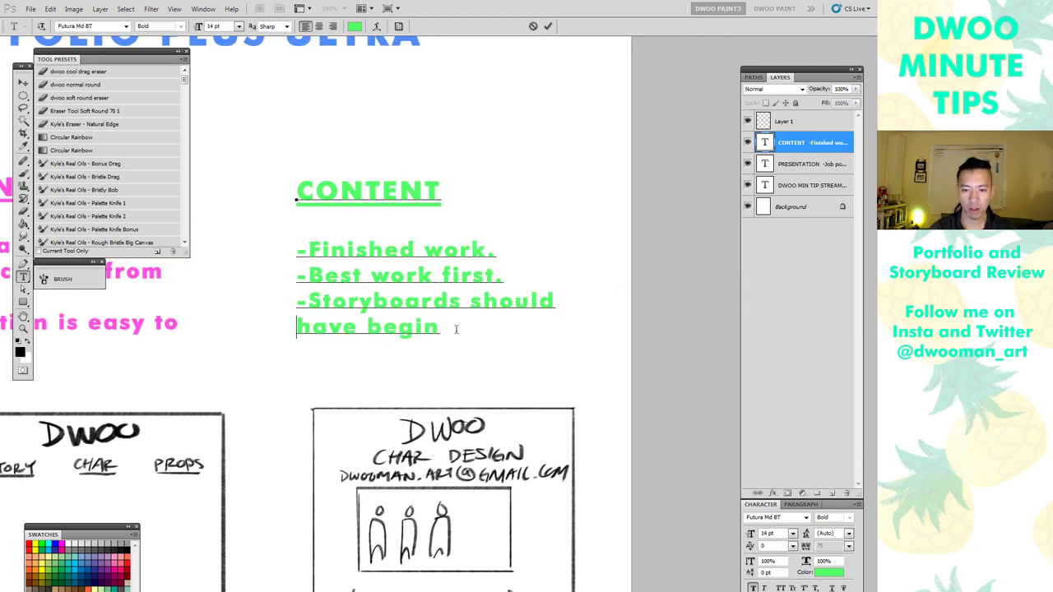
text(ning b)
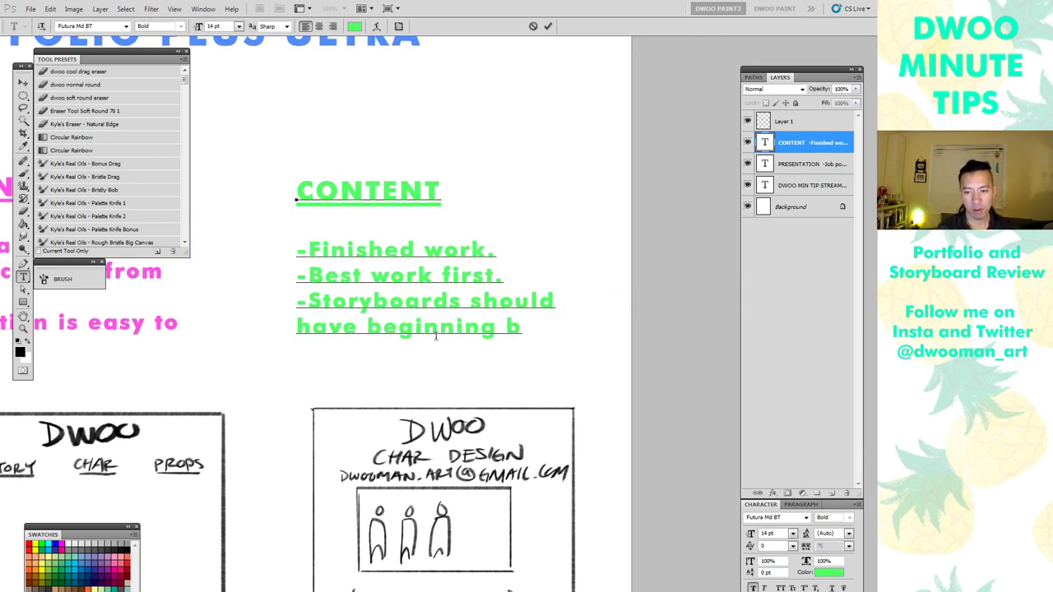
key(BackSpace)
key(BackSpace)
text(, middle,)
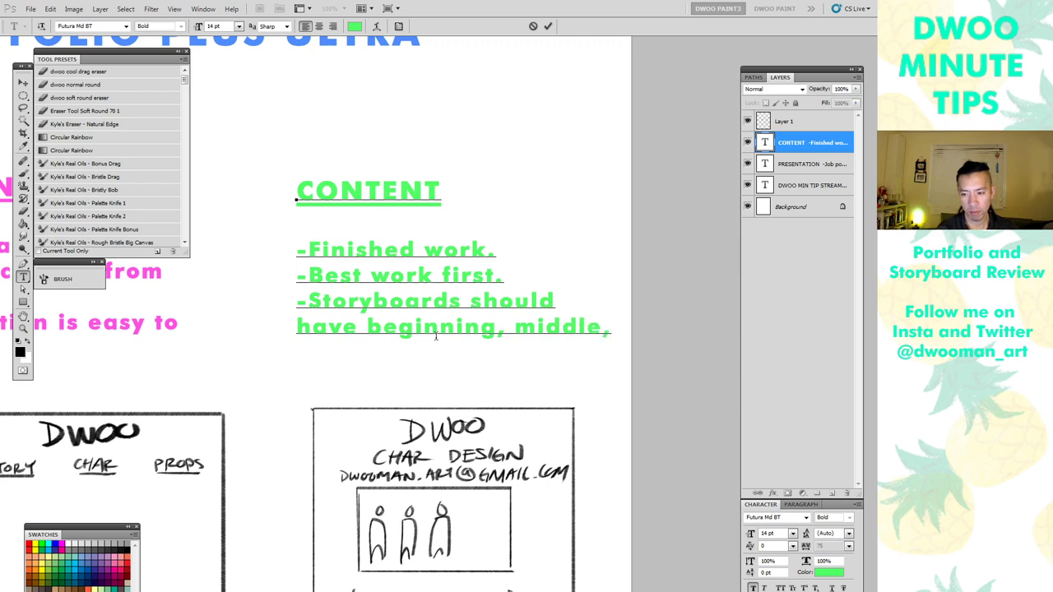
text( and end.)
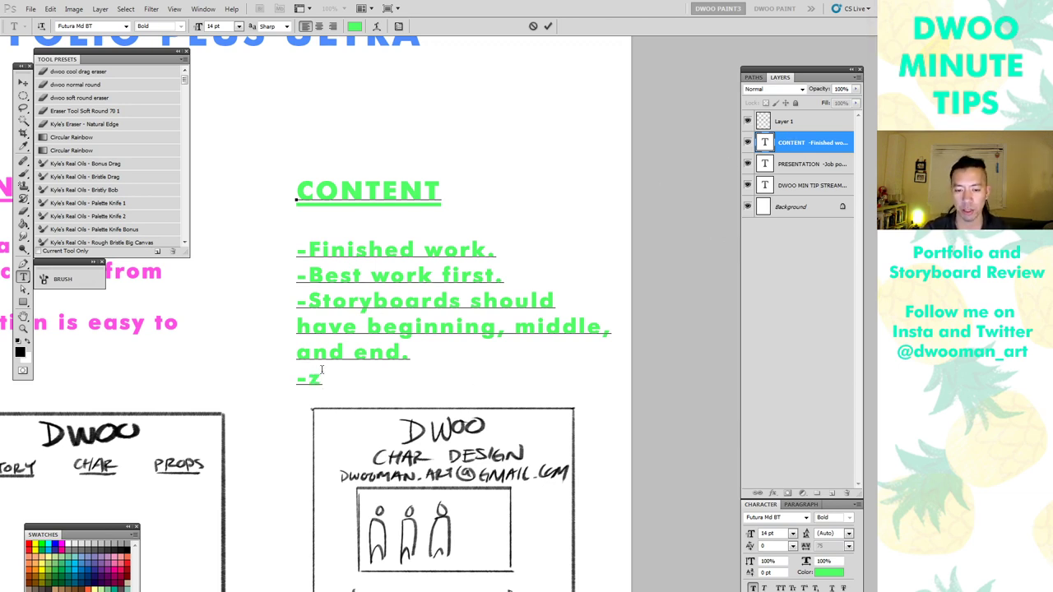
key(ctrl+Return)
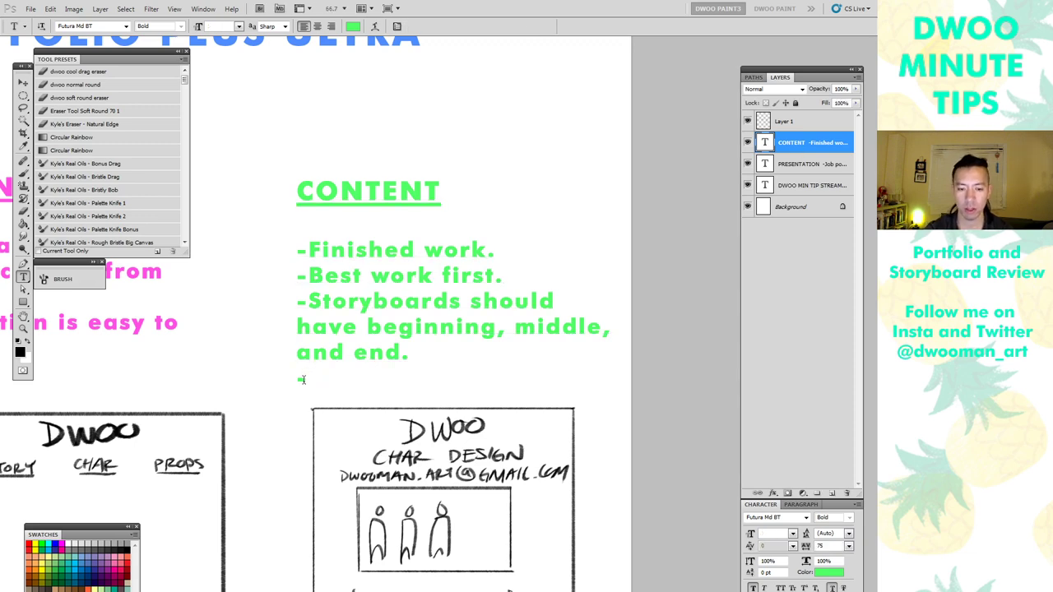
Create a new layer directly above the CONTENT text layer
click(803, 164)
key(z)
drag(375, 506, 450, 398)
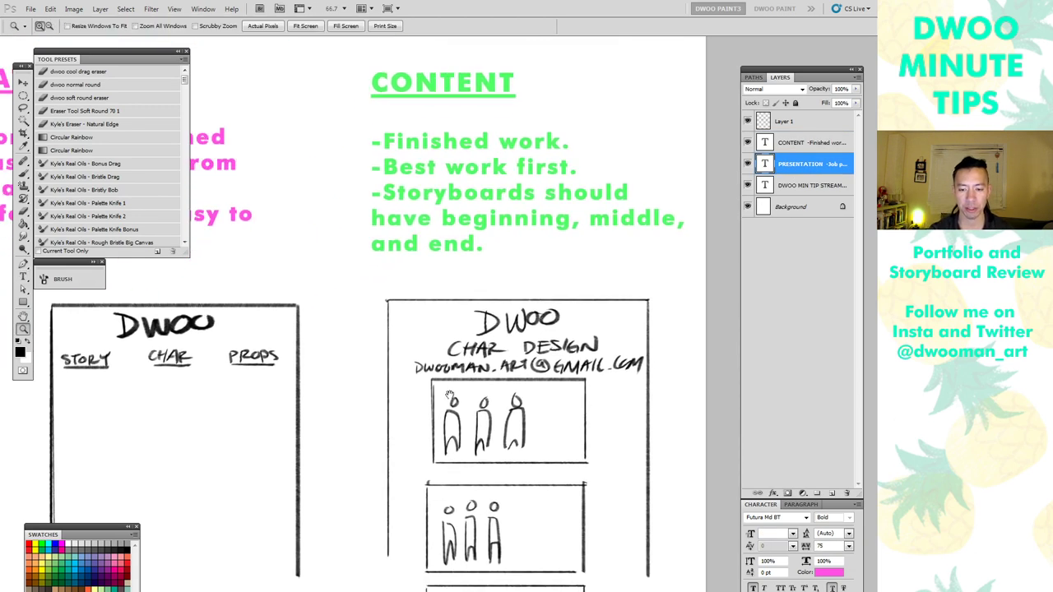
key(ctrl+minus)
drag(641, 350, 658, 289)
key(t)
click(805, 145)
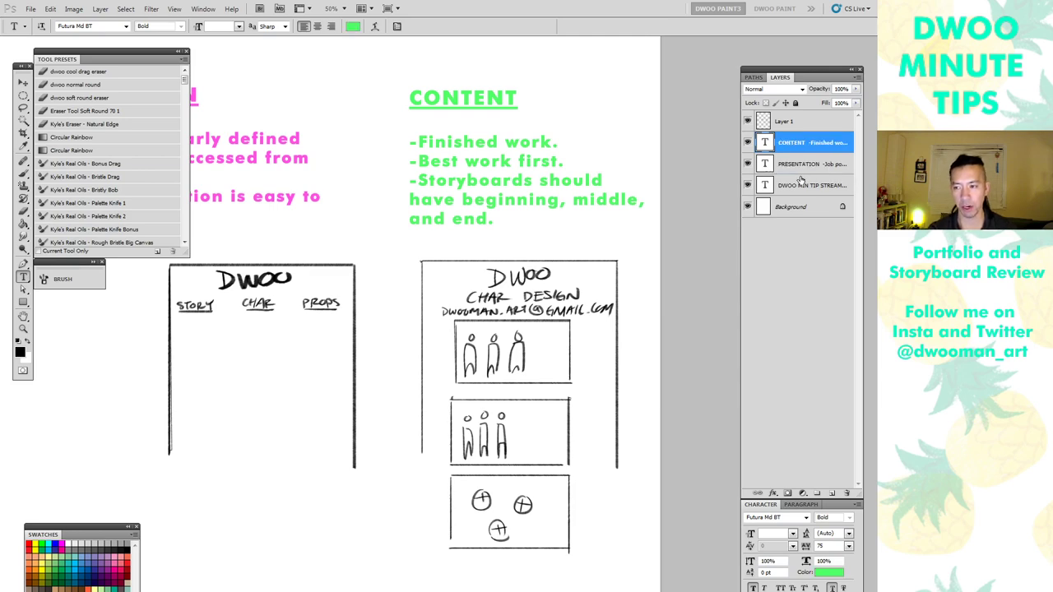
drag(466, 311, 538, 246)
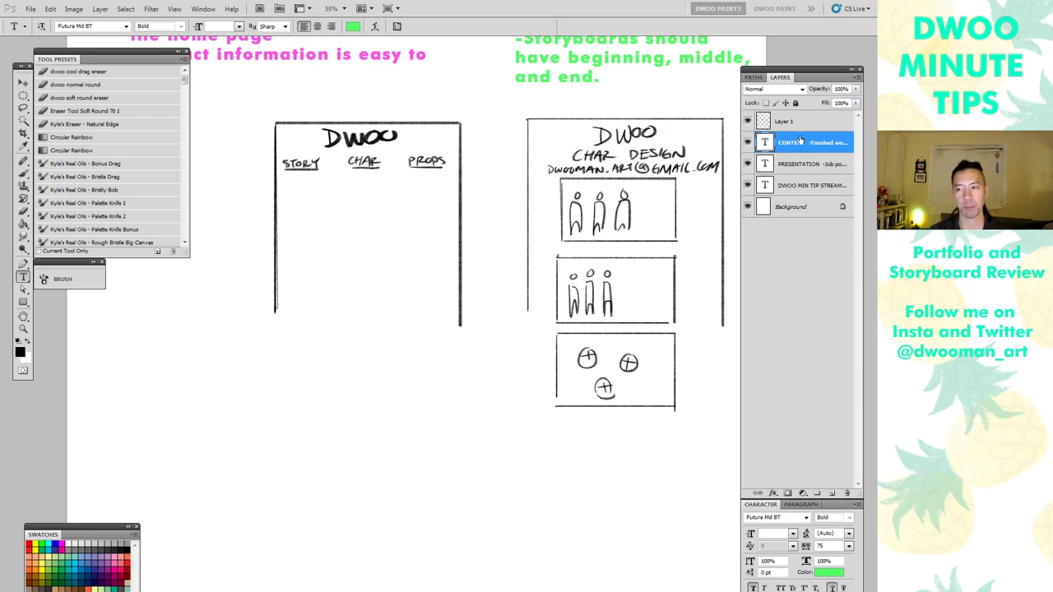
key(ctrl+shift+n)
click(696, 362)
Draw a rectangular storyboard panel frame in black with the brush, in the blank area below the website sketches
drag(387, 442, 423, 423)
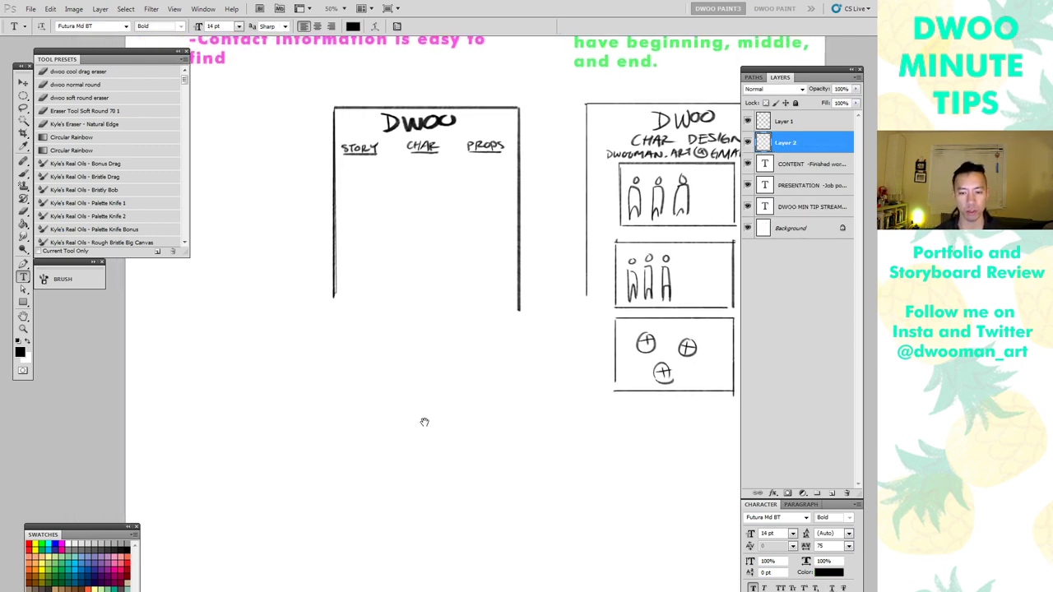
key(b)
drag(232, 343, 232, 449)
drag(232, 340, 307, 342)
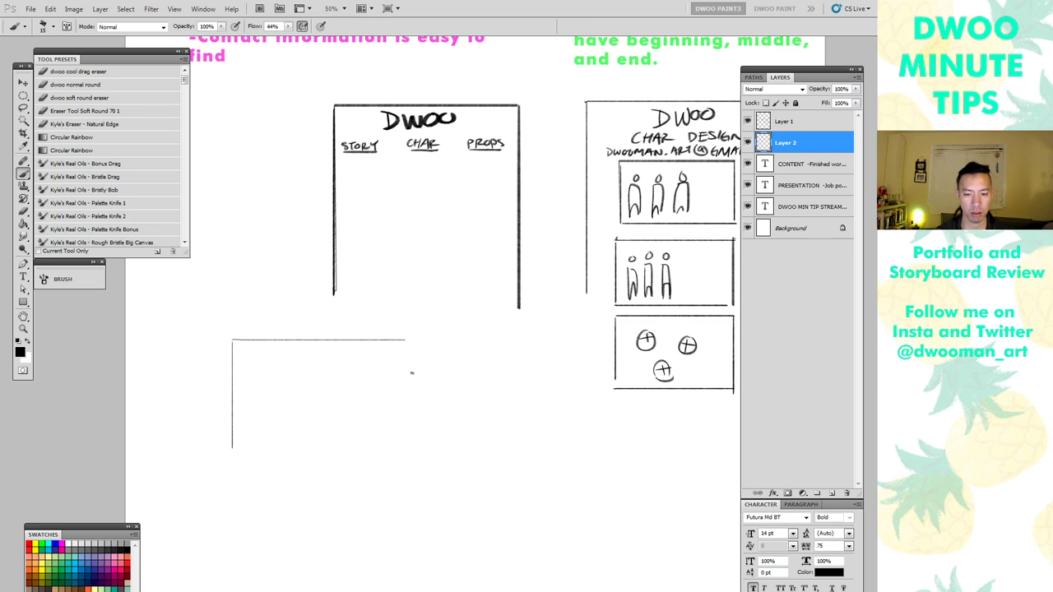
drag(404, 341, 404, 449)
drag(233, 449, 394, 448)
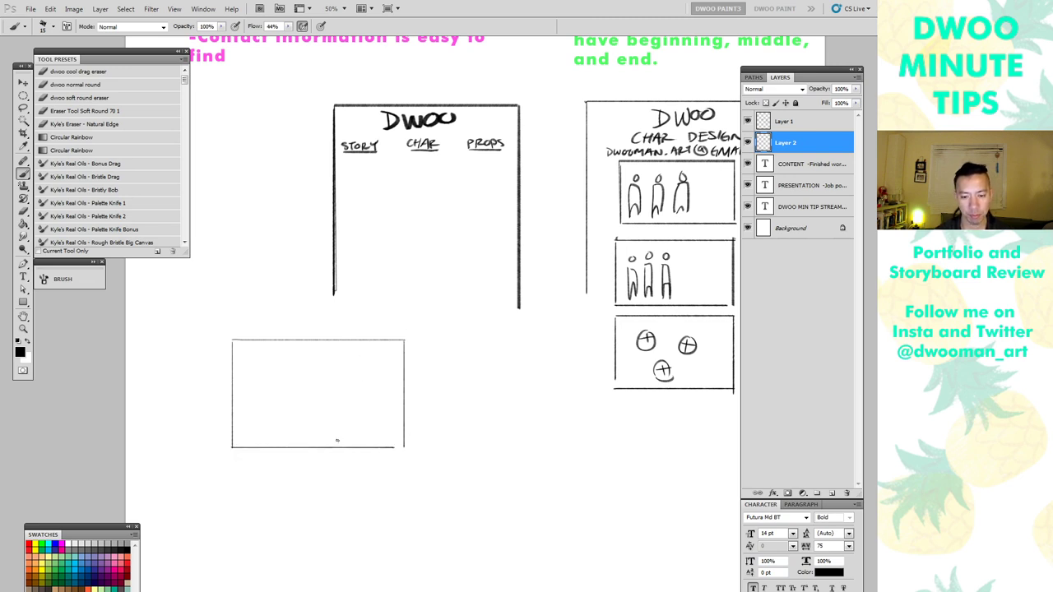
Sketch a smiling character's head, neck and shoulders in the right half of the storyboard panel
key(ctrl+plus)
mouse_move(405, 356)
mouse_down()
mouse_move(387, 393)
mouse_move(407, 357)
mouse_move(423, 372)
mouse_up()
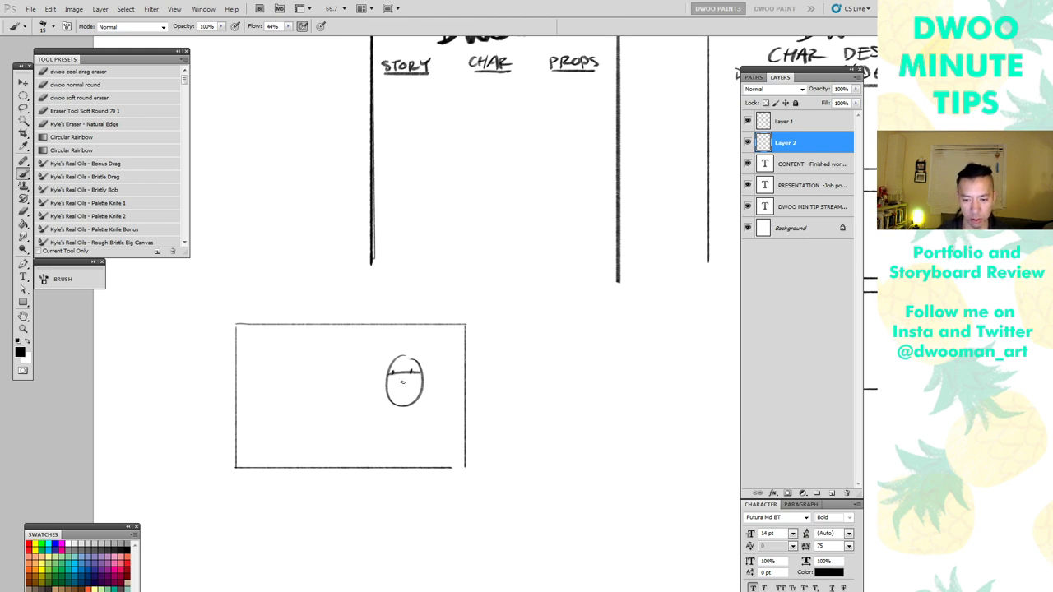
mouse_move(411, 388)
mouse_down()
mouse_move(394, 386)
mouse_move(390, 413)
mouse_move(365, 433)
mouse_move(364, 469)
mouse_up()
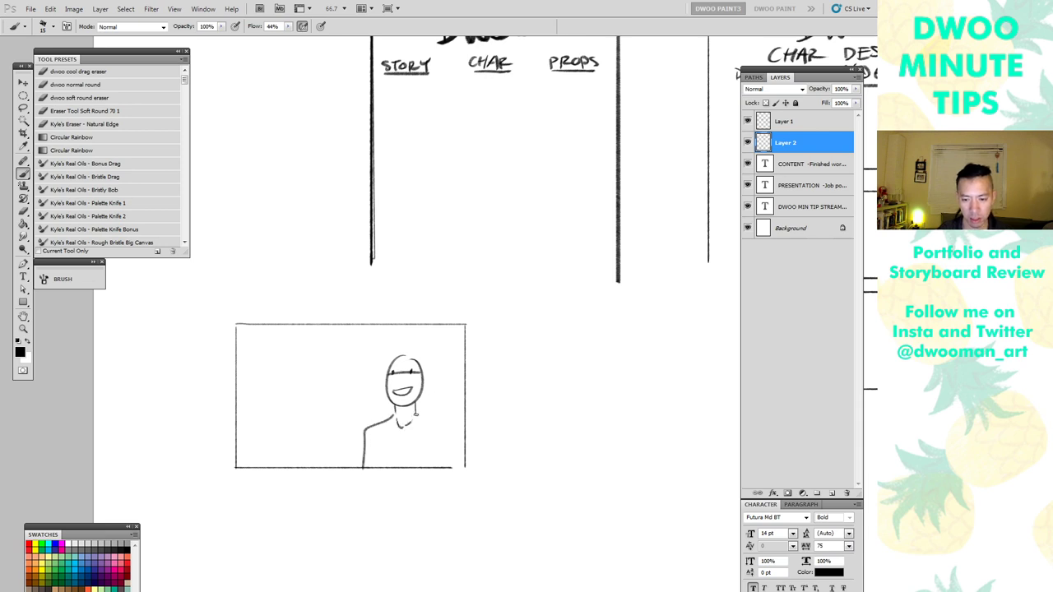
drag(415, 416, 449, 468)
Sketch a large foreground figure seen from behind, cropped by the panel's left edge, with head curve, neck and shoulder
drag(288, 321, 280, 377)
key(ctrl+z)
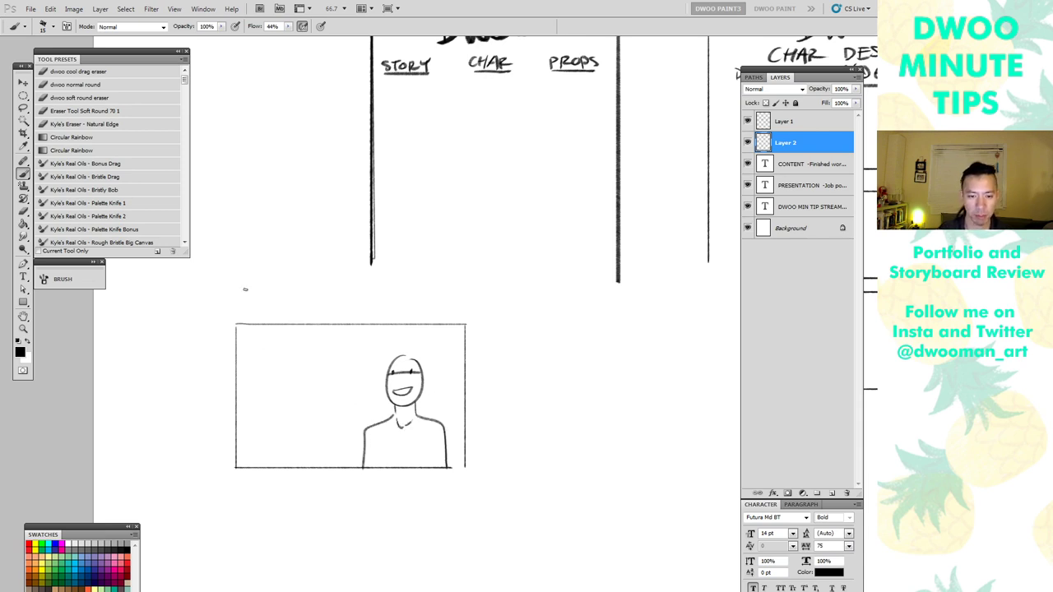
mouse_move(245, 289)
mouse_down()
mouse_move(282, 298)
mouse_move(225, 385)
mouse_move(306, 301)
mouse_up()
key(e)
key(b)
drag(262, 380, 304, 465)
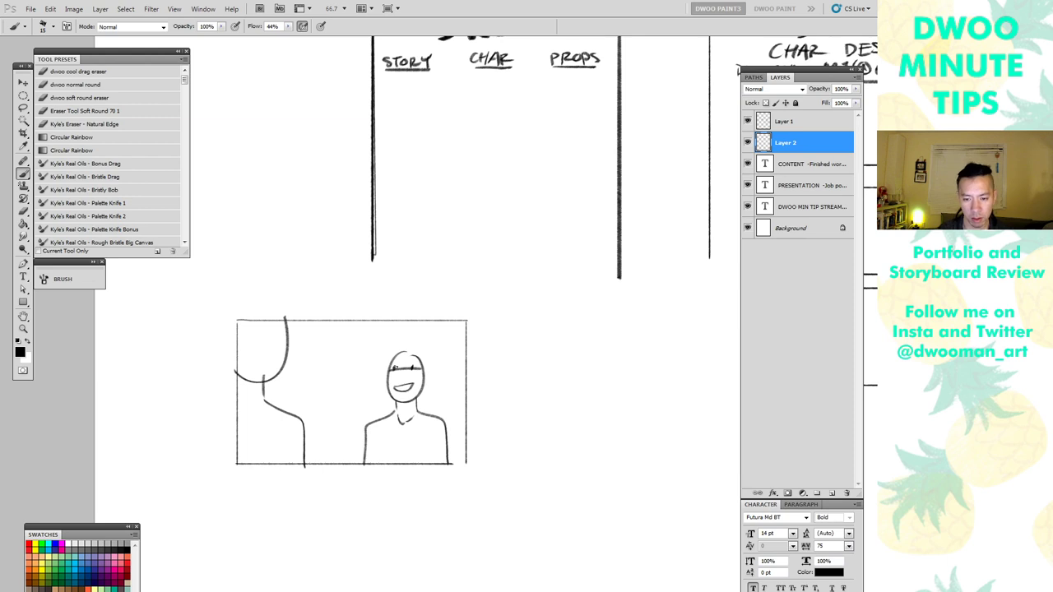
Erase the smiling character's eyes and redraw them as small marks on the eye line
key(e)
drag(393, 368, 415, 371)
key(b)
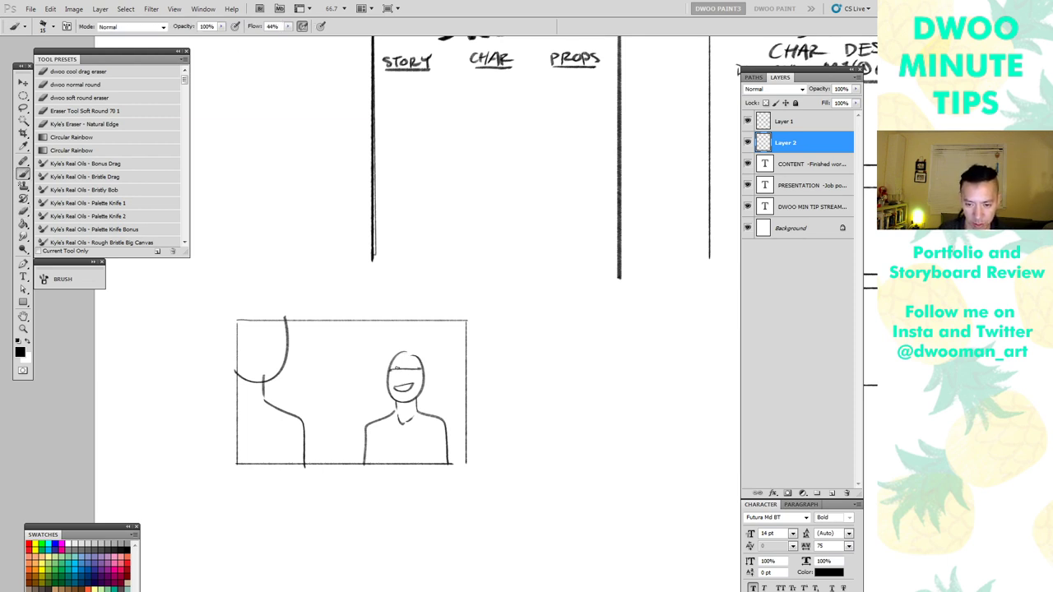
scroll(466, 414, down, 1)
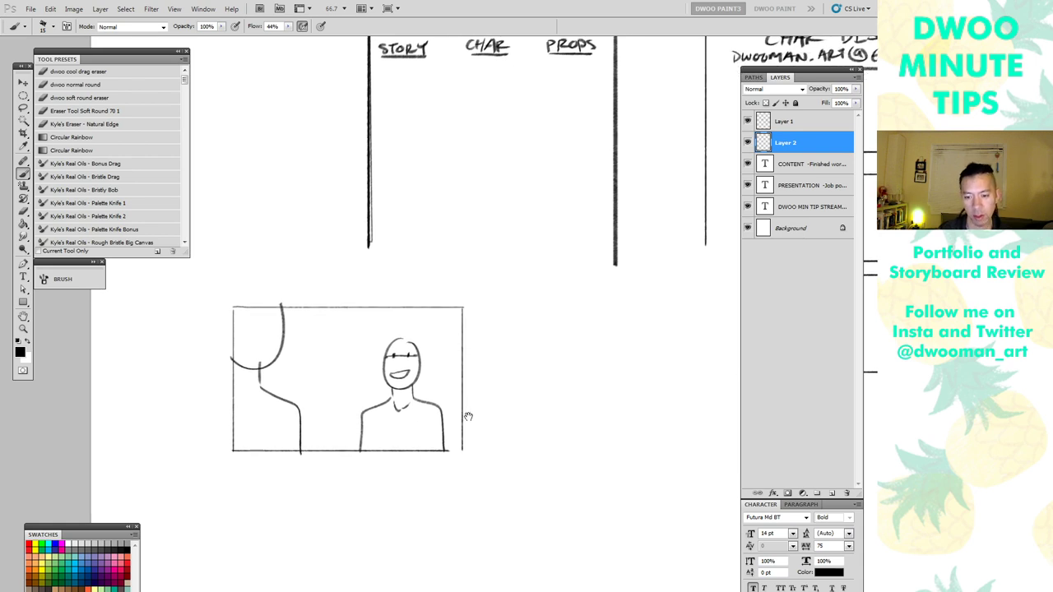
key(z)
alt+click(465, 411)
click(443, 401)
key(b)
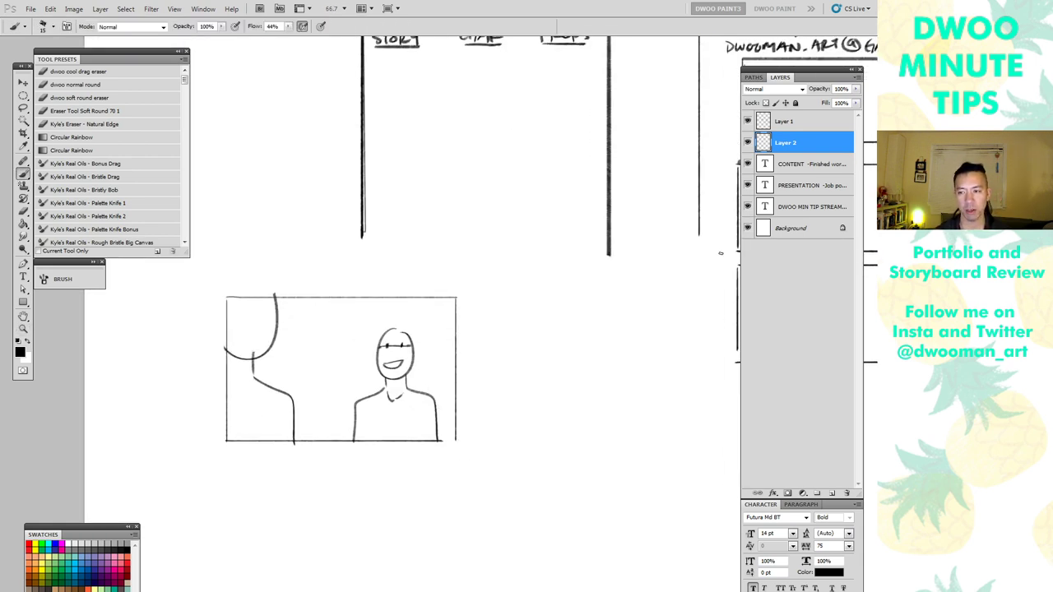
Create a new layer directly beneath the panel's line drawing and set the brush colour to red
key(alt+bracketleft)
key(ctrl+shift+n)
key(Return)
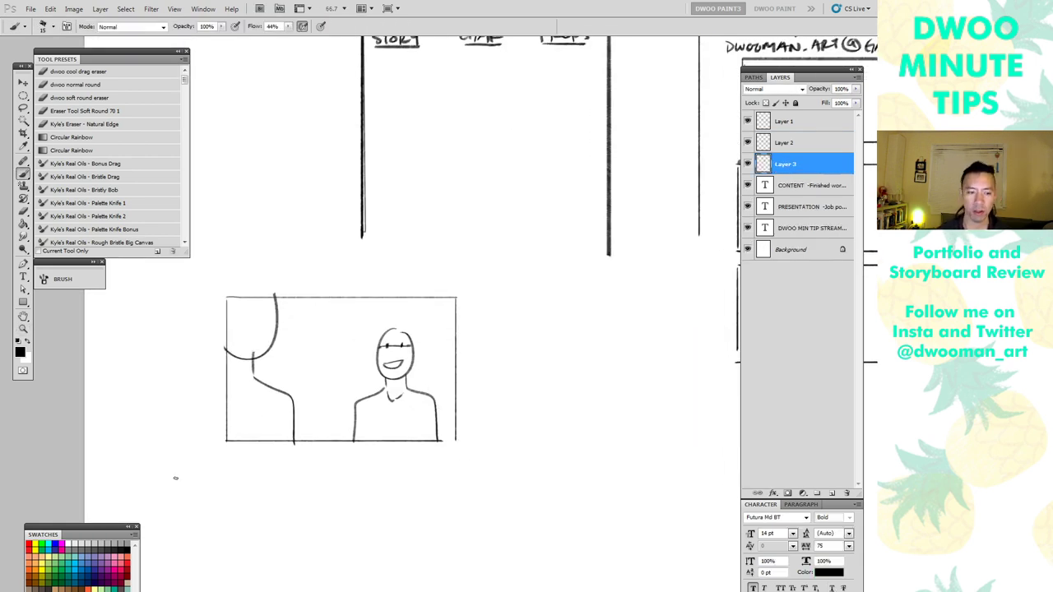
click(33, 544)
Draw four thin red diagonal guide lines sloping down to the right across the storyboard panel
drag(218, 392, 381, 418)
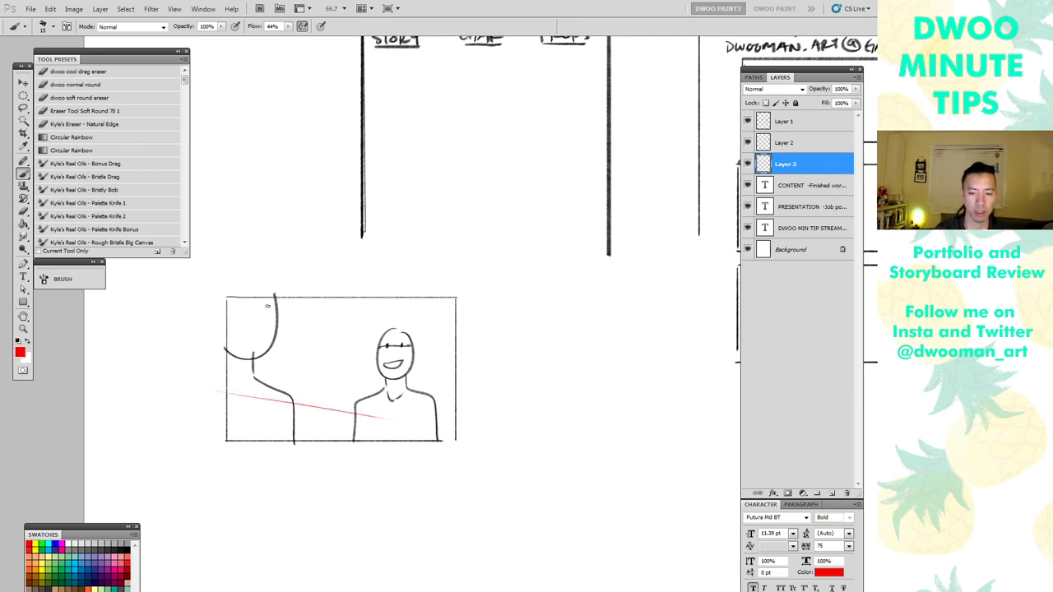
drag(287, 311, 409, 393)
key(ctrl+z)
drag(230, 328, 423, 402)
drag(323, 286, 455, 380)
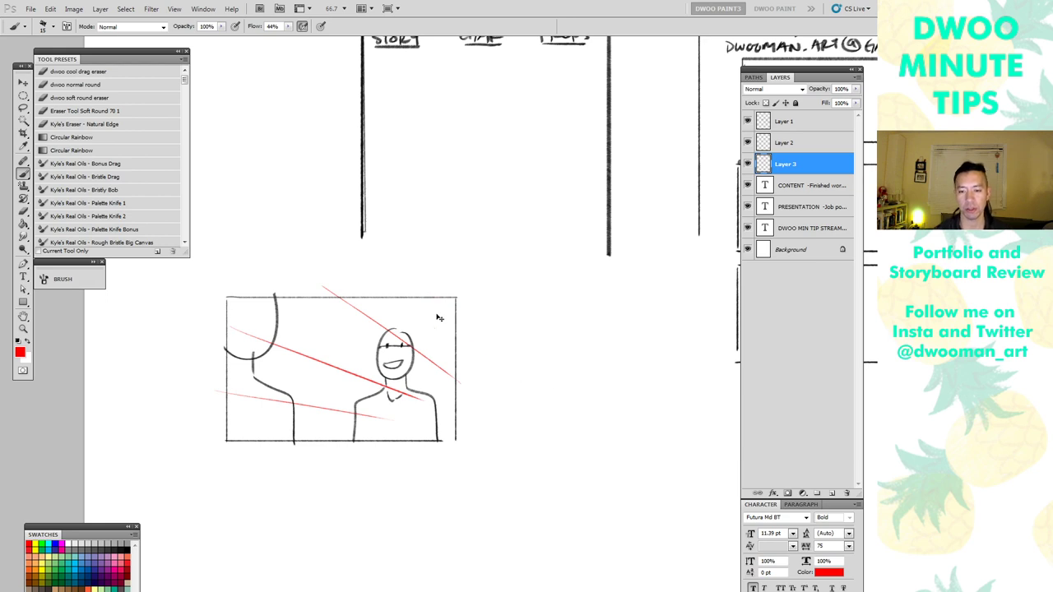
drag(424, 291, 464, 343)
Rename the guide line layer as gr and lower its opacity to 36%
double_click(786, 163)
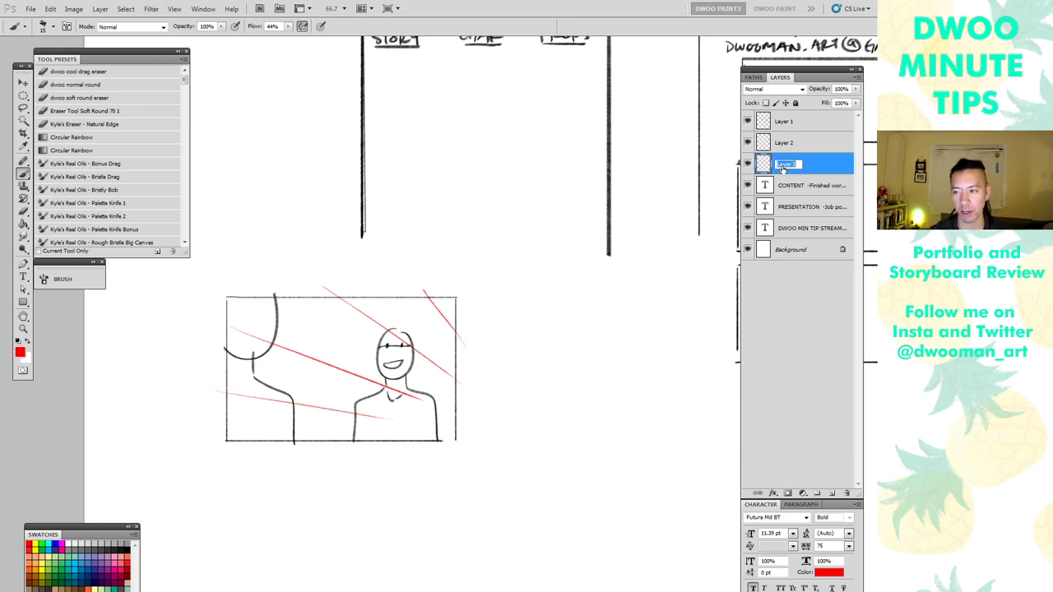
text(gr)
click(856, 89)
drag(858, 96, 818, 103)
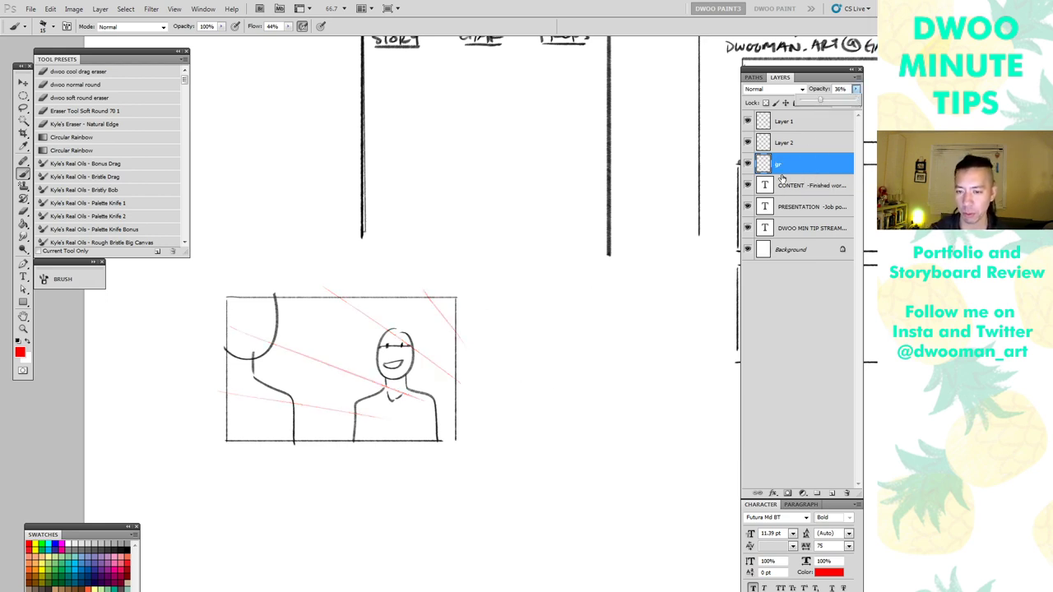
Create a new layer above gr and paint the smiling character white to cover the guide lines behind it
click(748, 143)
click(748, 143)
key(ctrl+shift+n)
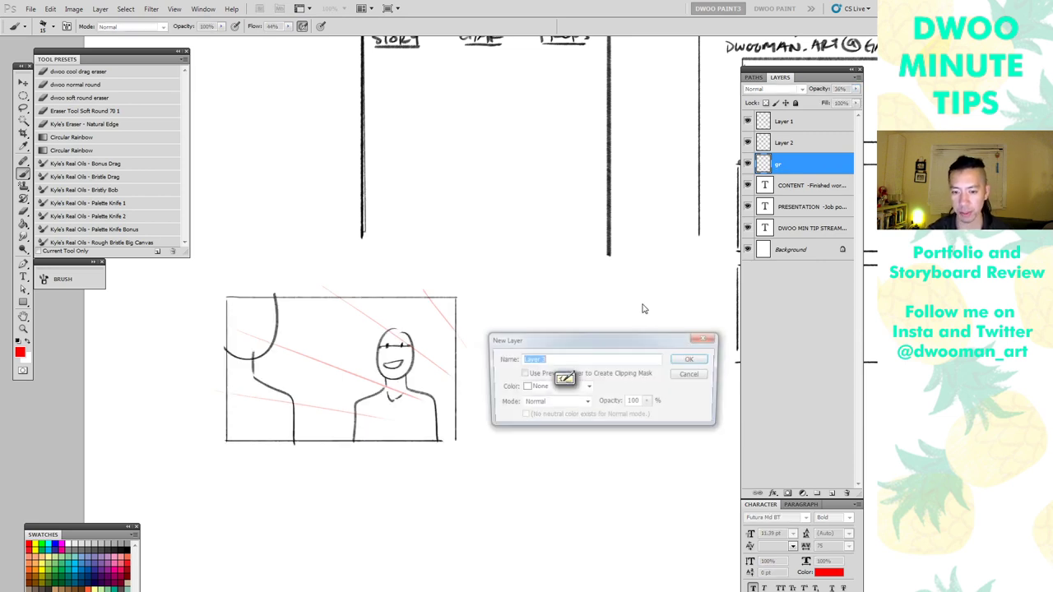
key(Return)
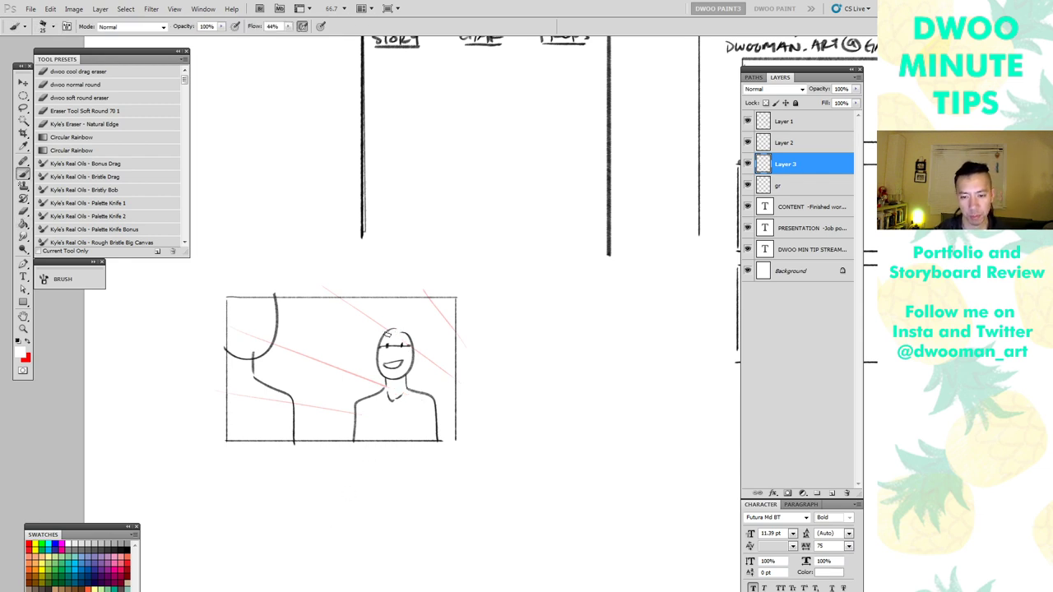
Fill the foreground figure's head and body with light gray on the layer beneath the line drawing
drag(384, 429, 430, 439)
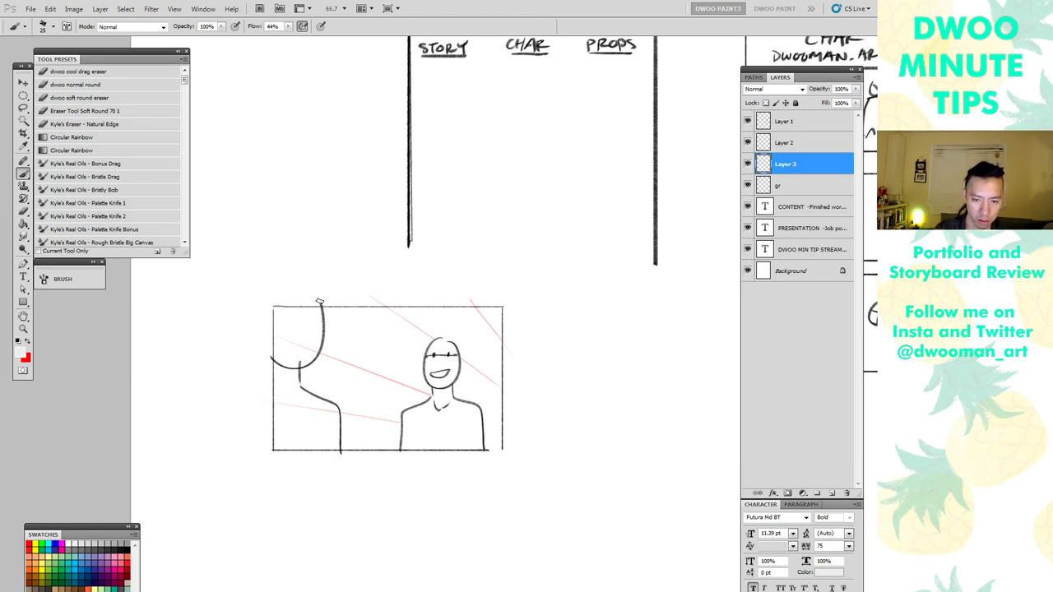
mouse_move(319, 311)
mouse_down()
mouse_move(314, 351)
mouse_move(296, 362)
mouse_move(300, 391)
mouse_up()
drag(341, 450, 277, 449)
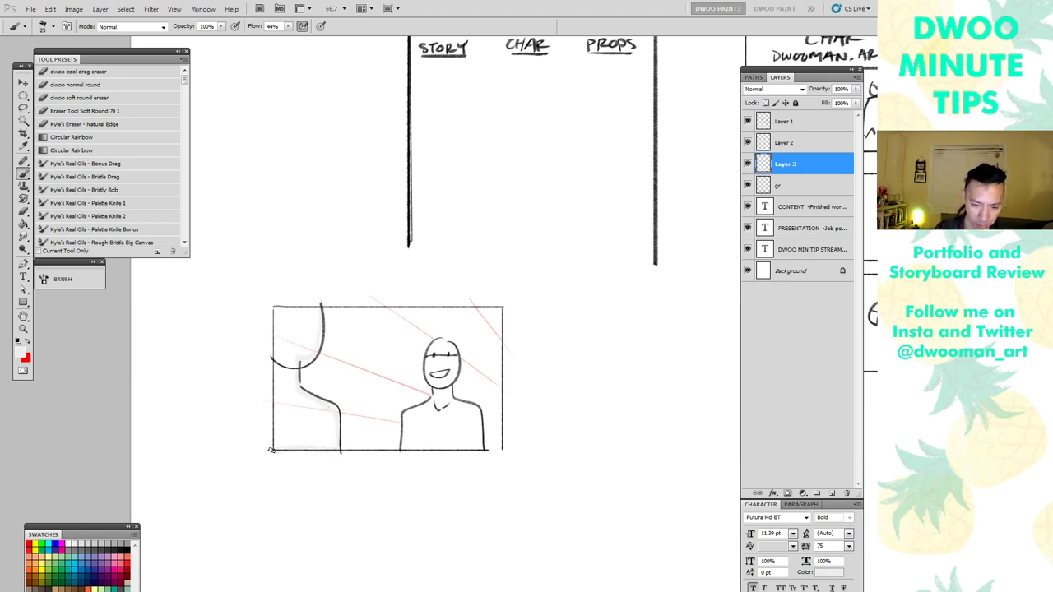
key(l)
drag(274, 315, 302, 367)
key(alt+BackSpace)
key(ctrl+d)
Handwrite the label "TV" in red below the storyboard panel
key(b)
mouse_move(341, 450)
mouse_down()
mouse_move(327, 453)
mouse_move(339, 464)
mouse_up()
mouse_move(333, 463)
mouse_down()
mouse_move(333, 481)
mouse_move(354, 463)
mouse_up()
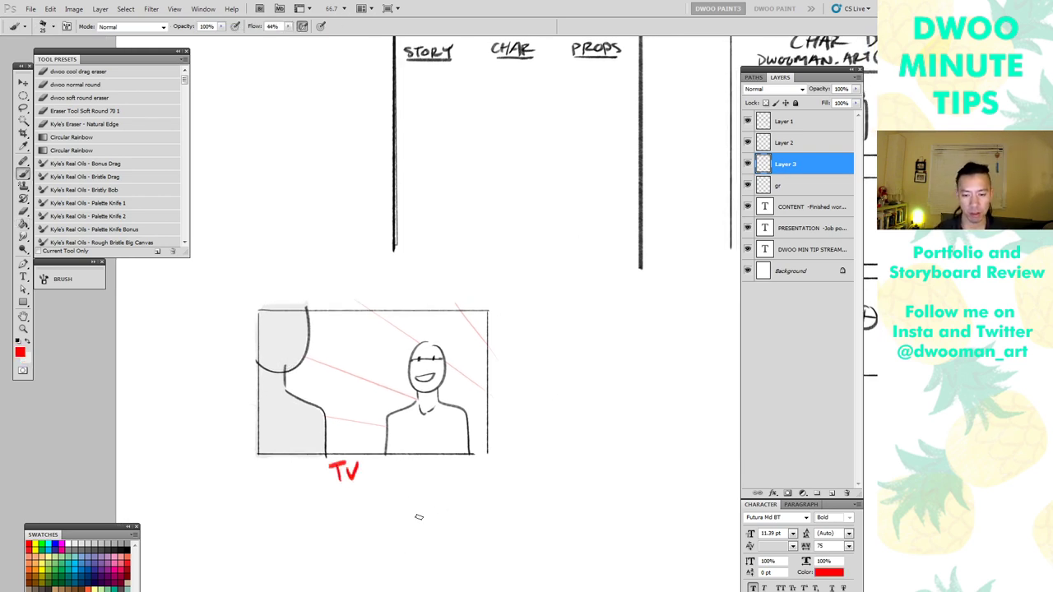
drag(414, 525, 410, 468)
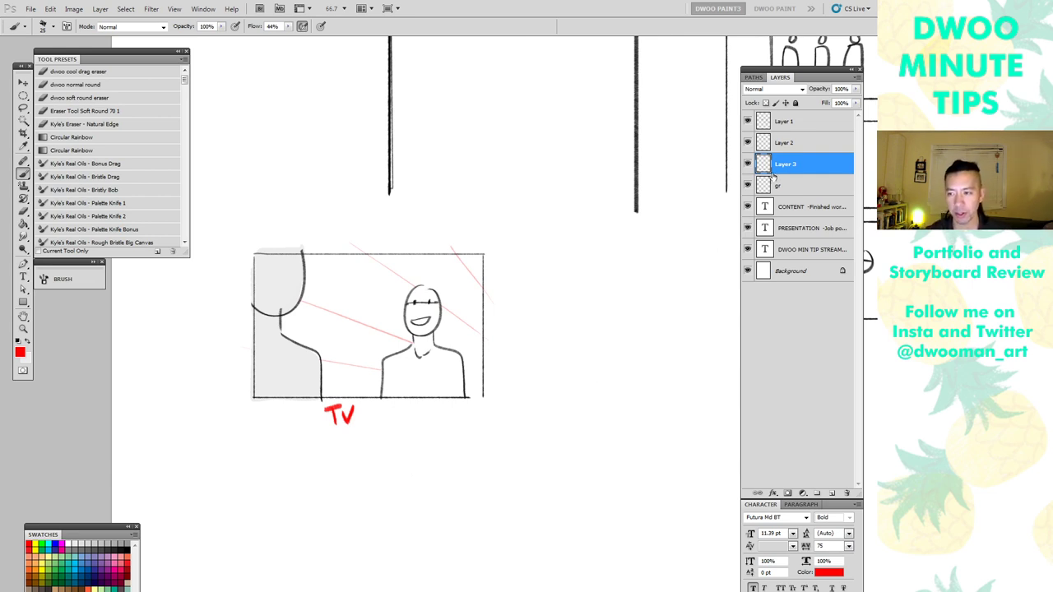
Group the panel's line drawing, fill and gr layers and name the group TV
shift+click(784, 121)
click(786, 142)
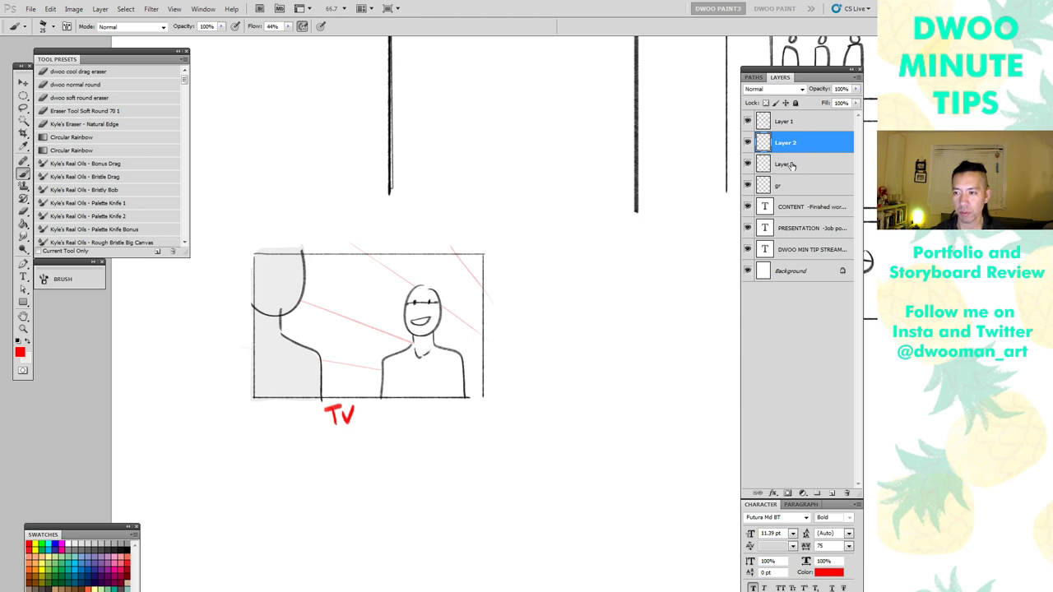
shift+click(785, 188)
key(ctrl+g)
click(747, 138)
click(747, 138)
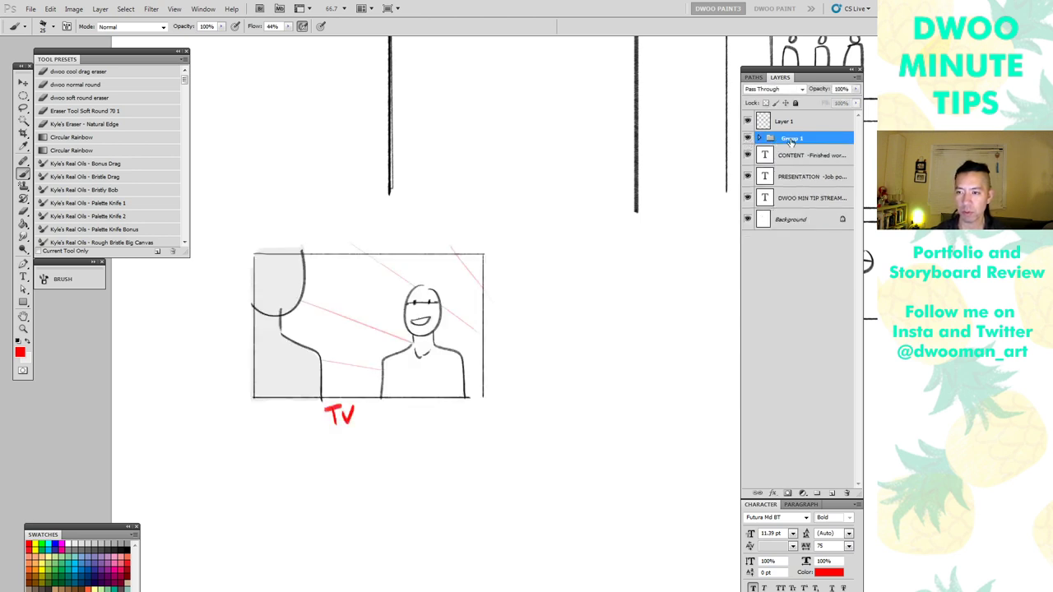
double_click(794, 138)
text(TV)
key(Return)
Duplicate the TV group directly above the original
click(802, 153)
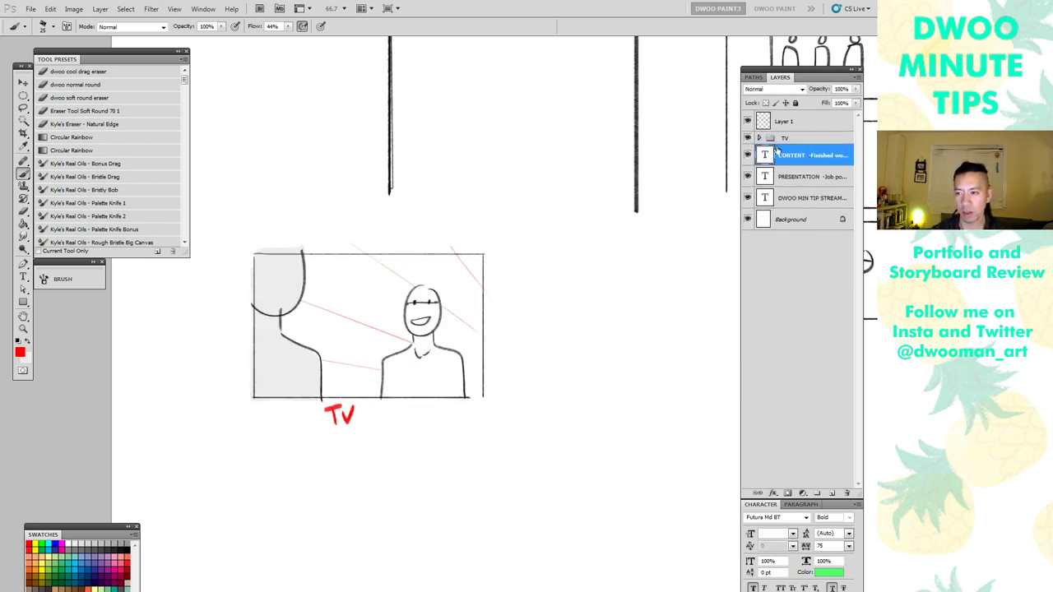
click(800, 155)
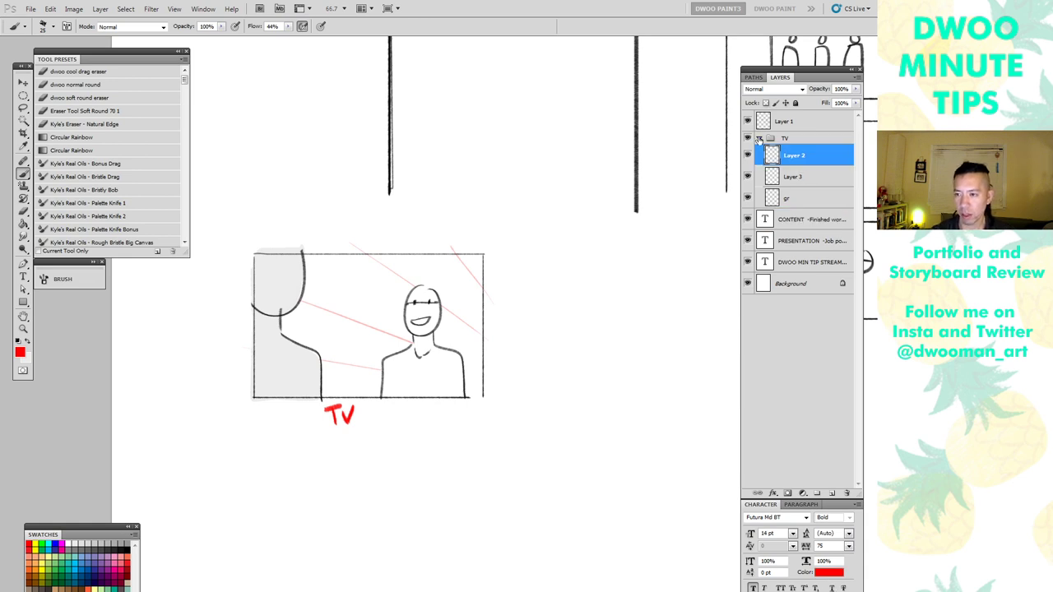
drag(786, 138, 786, 132)
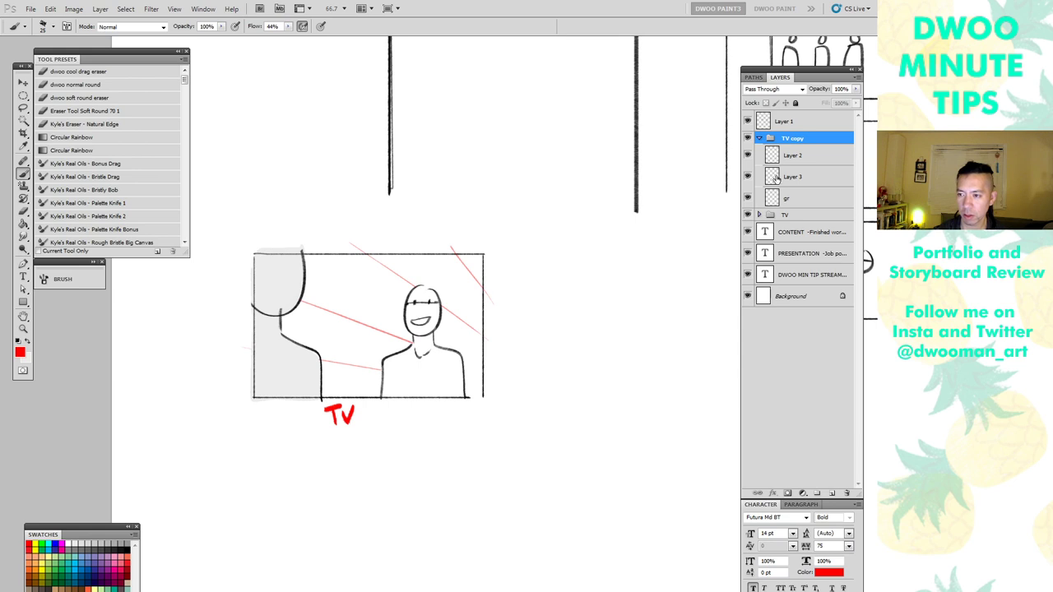
Check the copied group's layers by toggling their visibility and move the copied panel straight down below the original
click(747, 177)
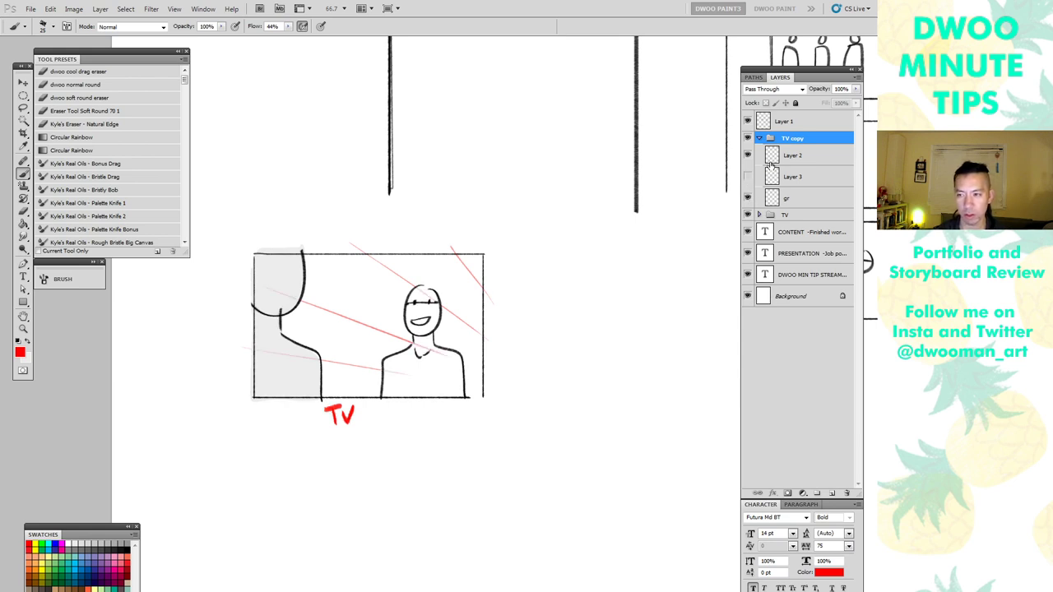
click(748, 155)
click(786, 198)
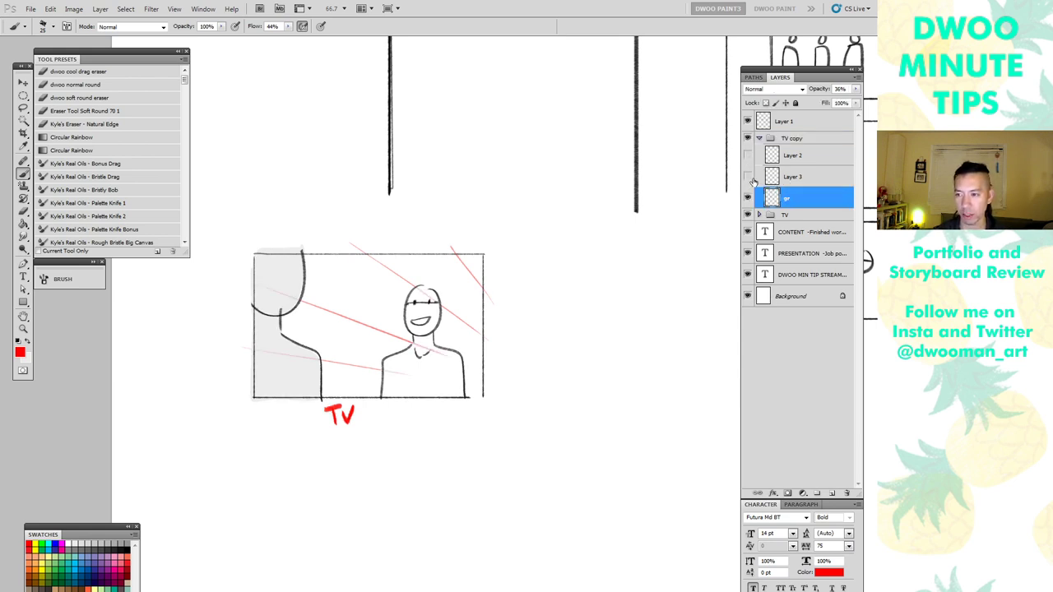
click(747, 215)
click(747, 176)
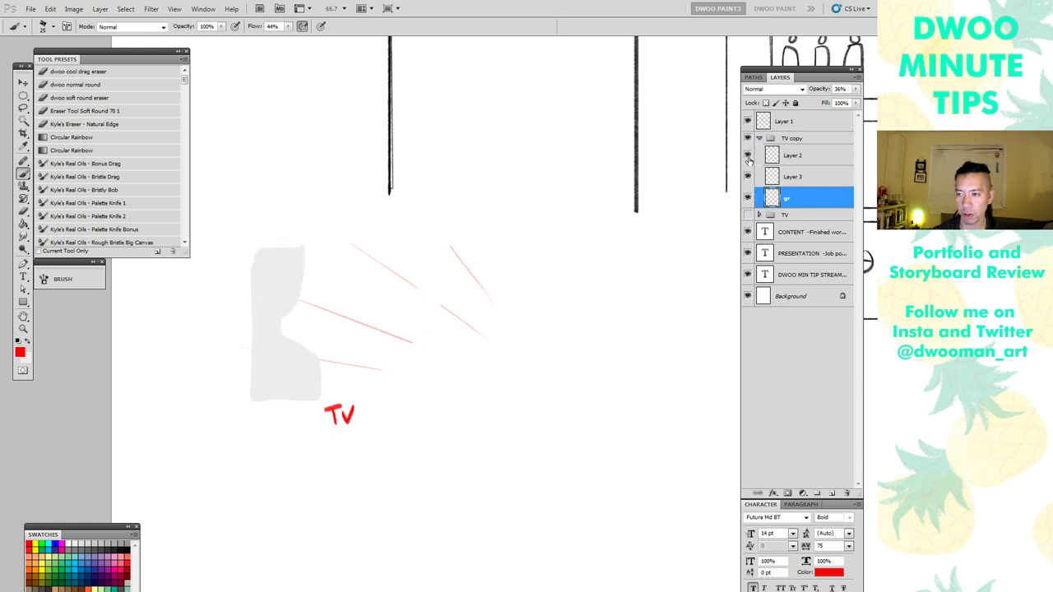
click(748, 155)
click(786, 138)
key(v)
drag(539, 285, 539, 468)
click(747, 215)
Erase the red "TV" label from Layer 3 of the copied group
click(794, 156)
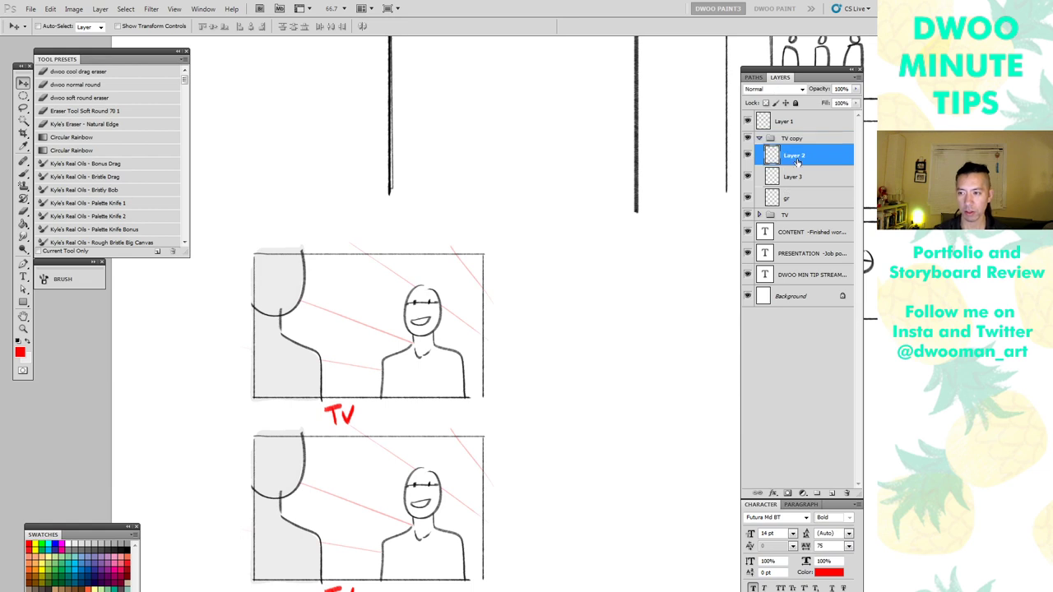
key(b)
click(794, 176)
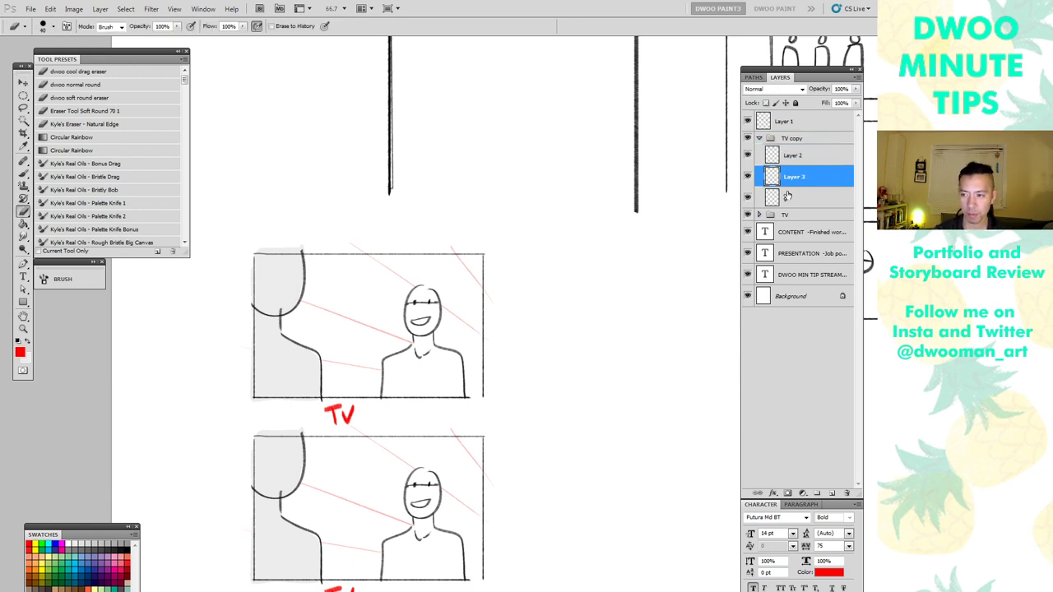
key(ctrl+z)
drag(465, 531, 461, 486)
Hide Layer 3 in the copied group and create a new layer directly above gr
click(747, 156)
click(747, 155)
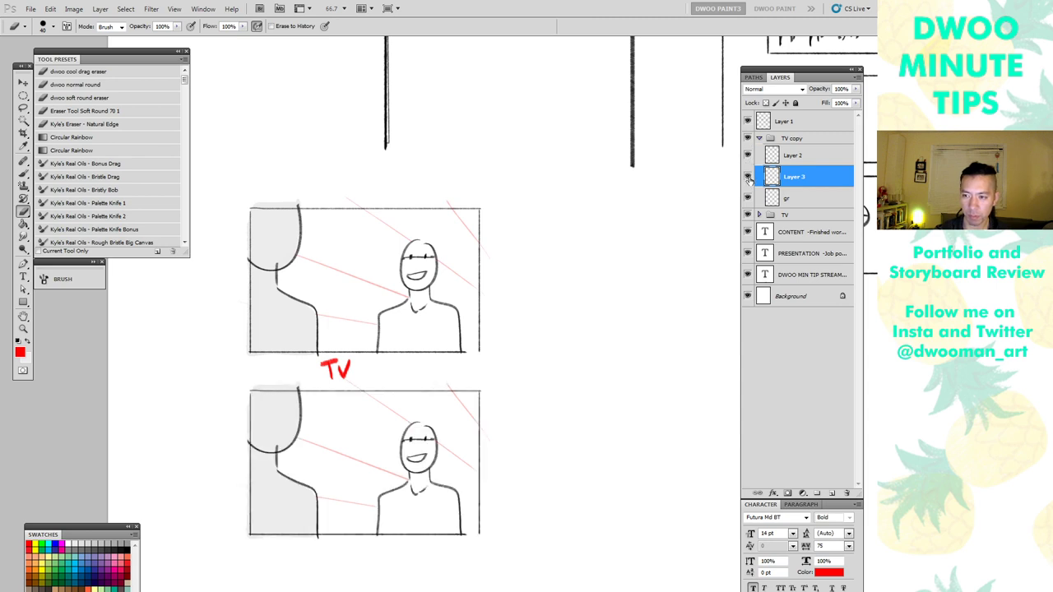
click(747, 177)
key(ctrl+shift+n)
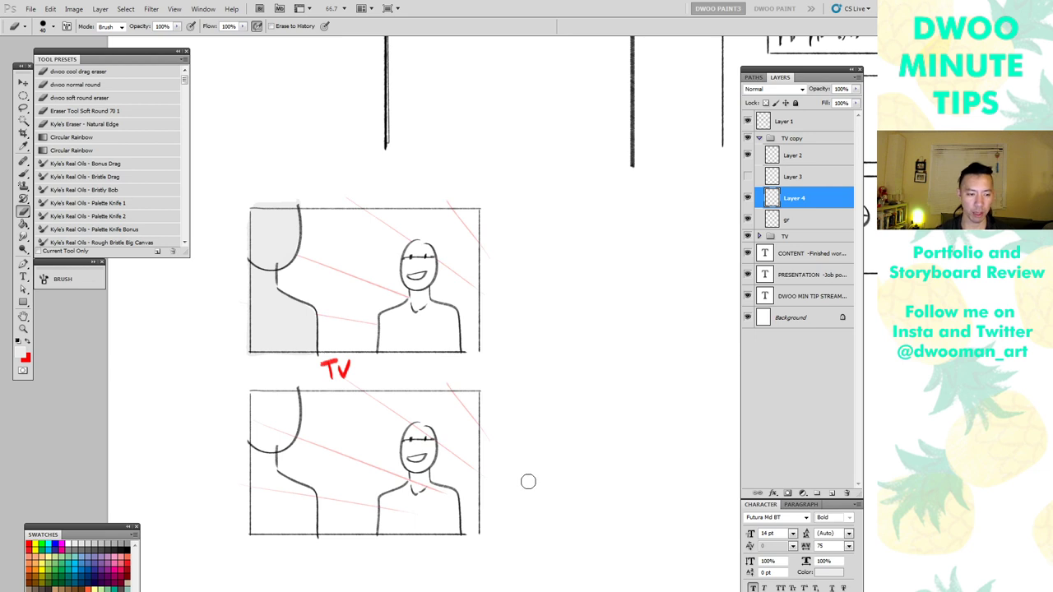
Paint white inside both figures of the lower panel on Layer 4 to cover the red lines crossing them
key(d)
key(x)
key(b)
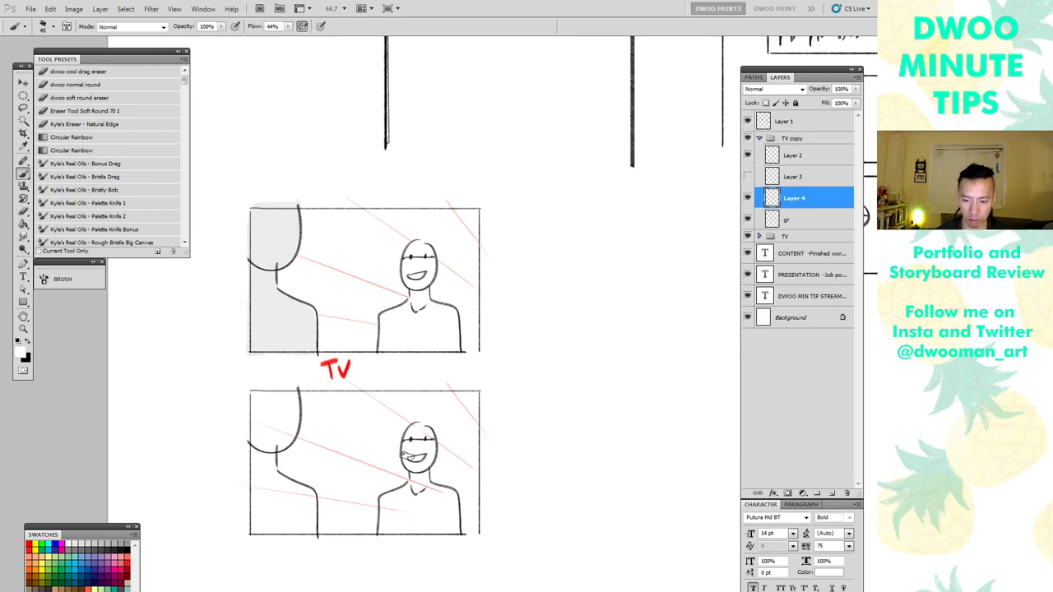
drag(401, 448, 422, 445)
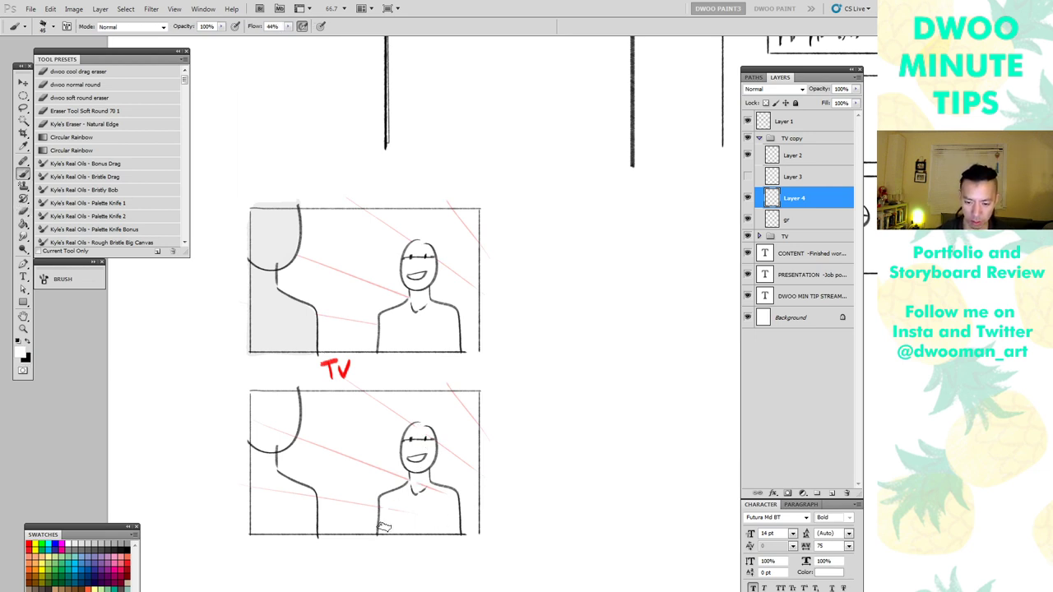
key(g)
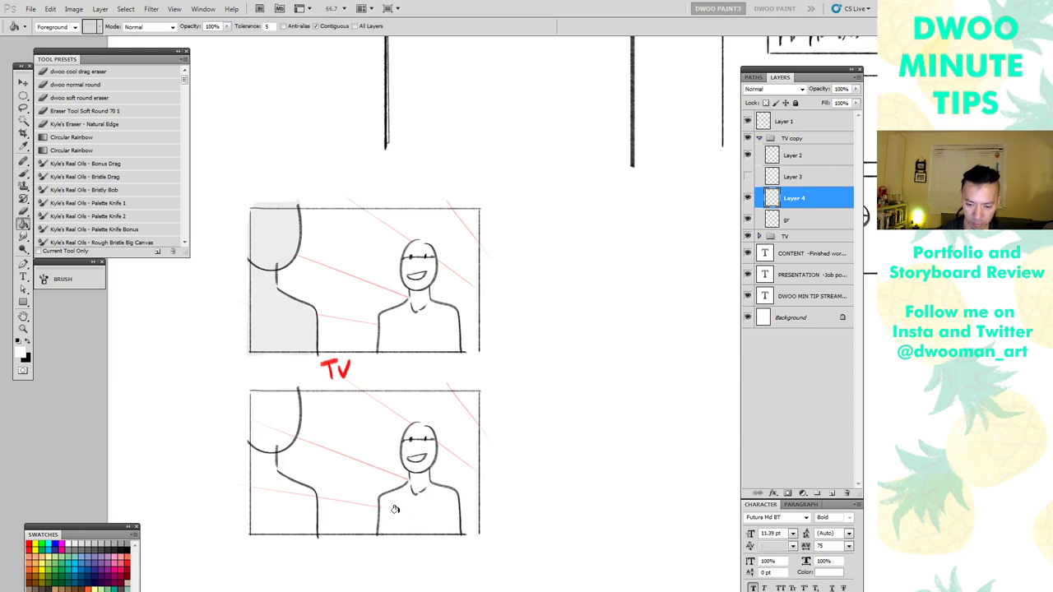
key(b)
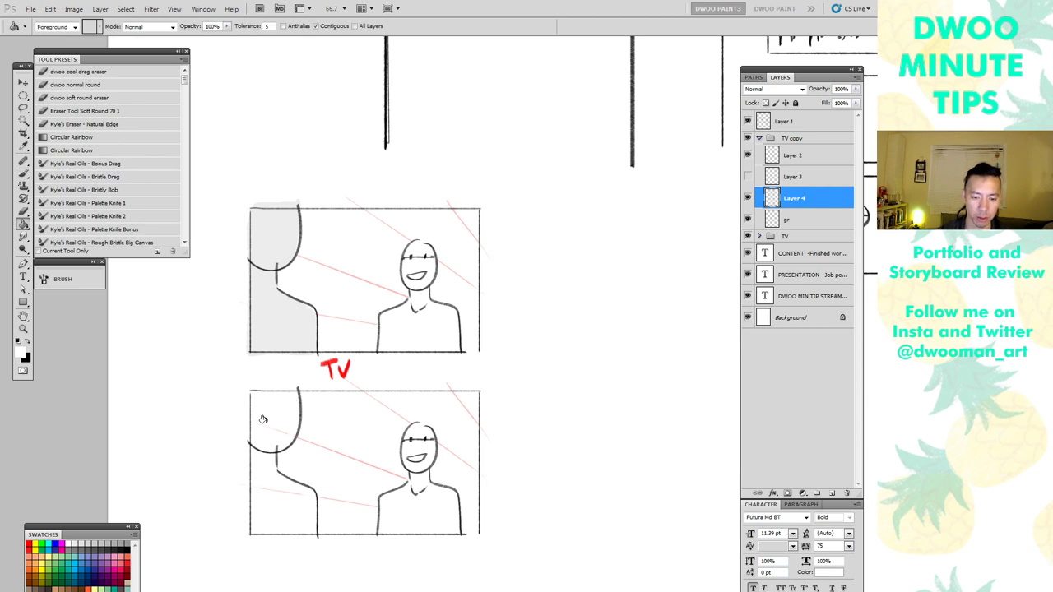
Create a new layer above Layer 4 that uses Layer 4 as its clipping mask
drag(482, 433, 464, 379)
key(ctrl+shift+n)
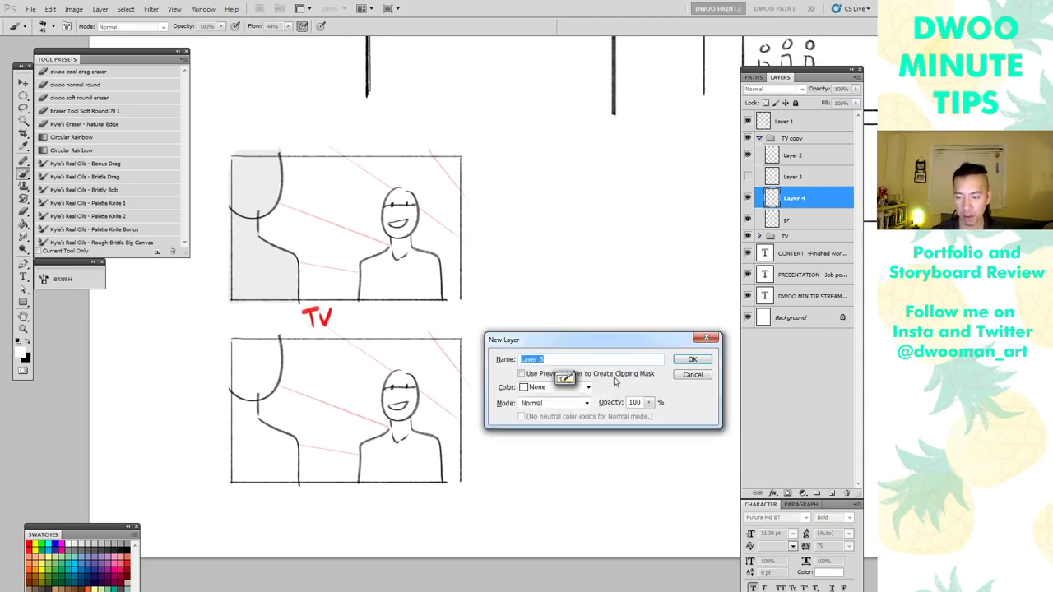
click(522, 374)
key(Return)
Choose black as the paint colour and the dwoo arthur brush preset
click(78, 545)
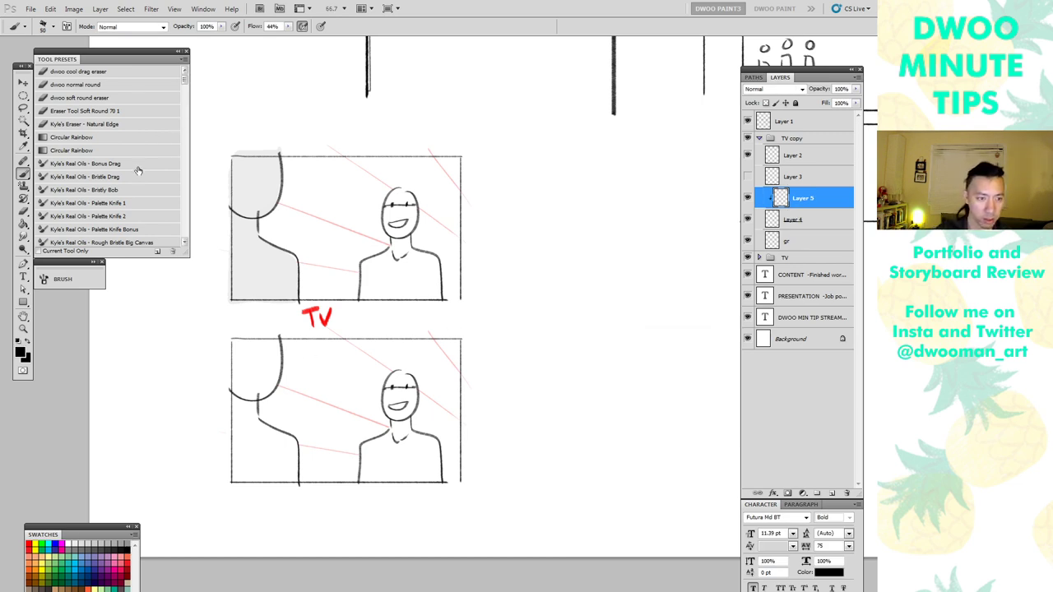
scroll(184, 91, down, 6)
scroll(184, 90, down, 2)
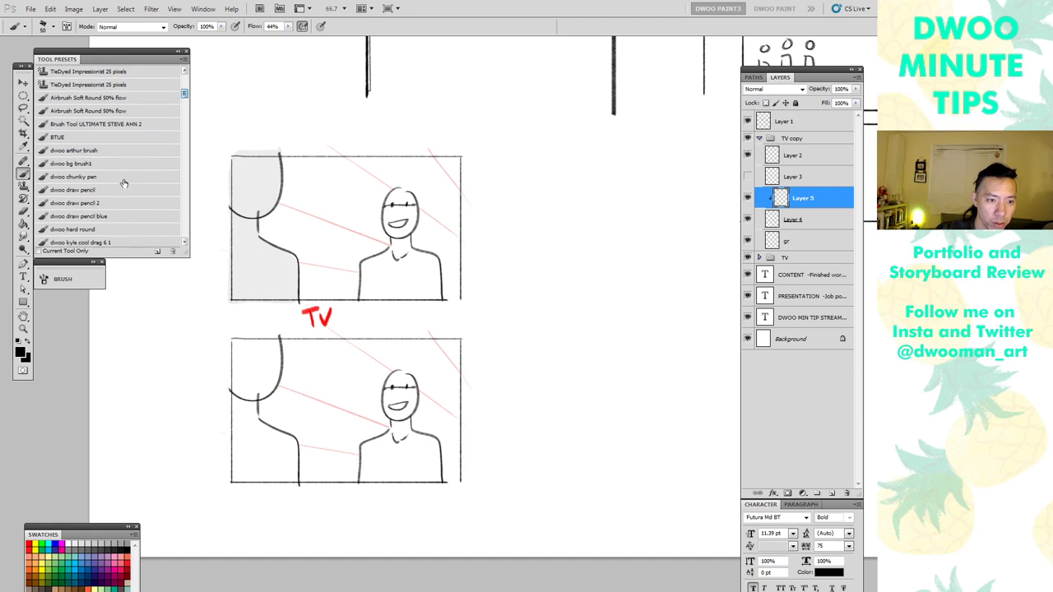
click(126, 151)
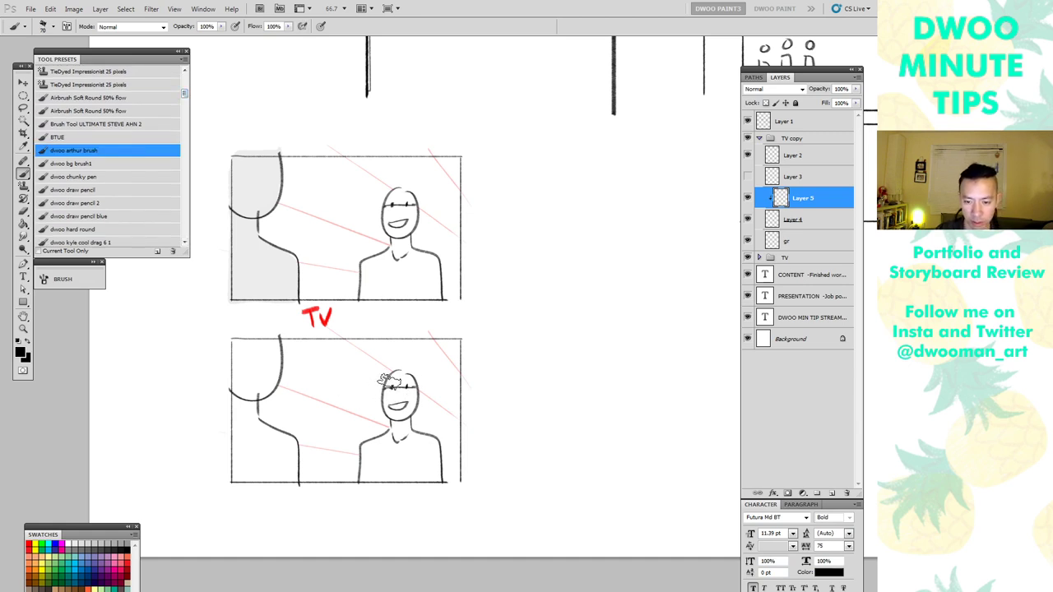
click(395, 395)
key(ctrl+z)
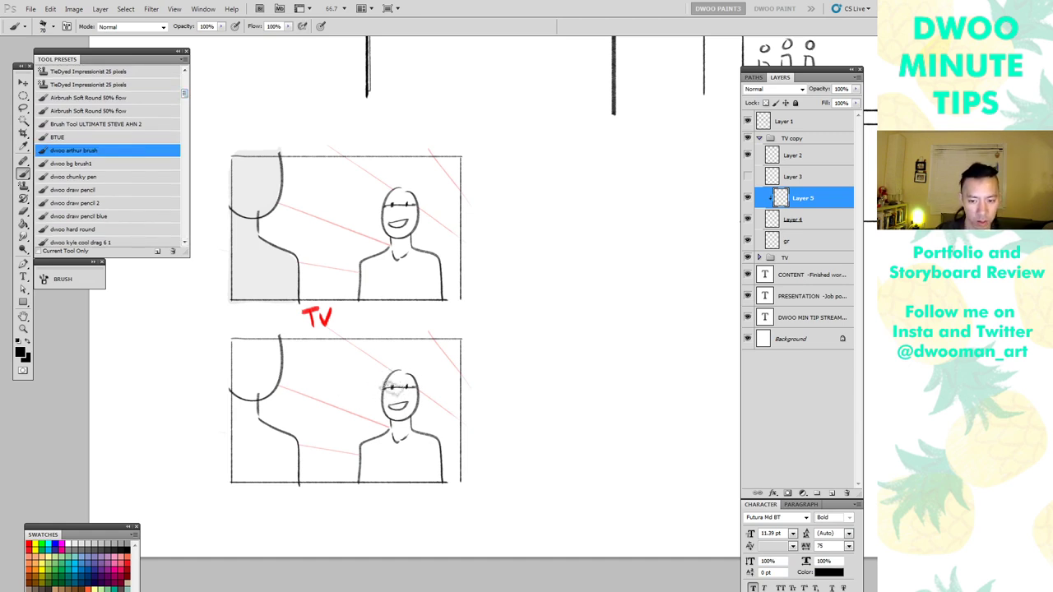
click(394, 393)
key(ctrl+z)
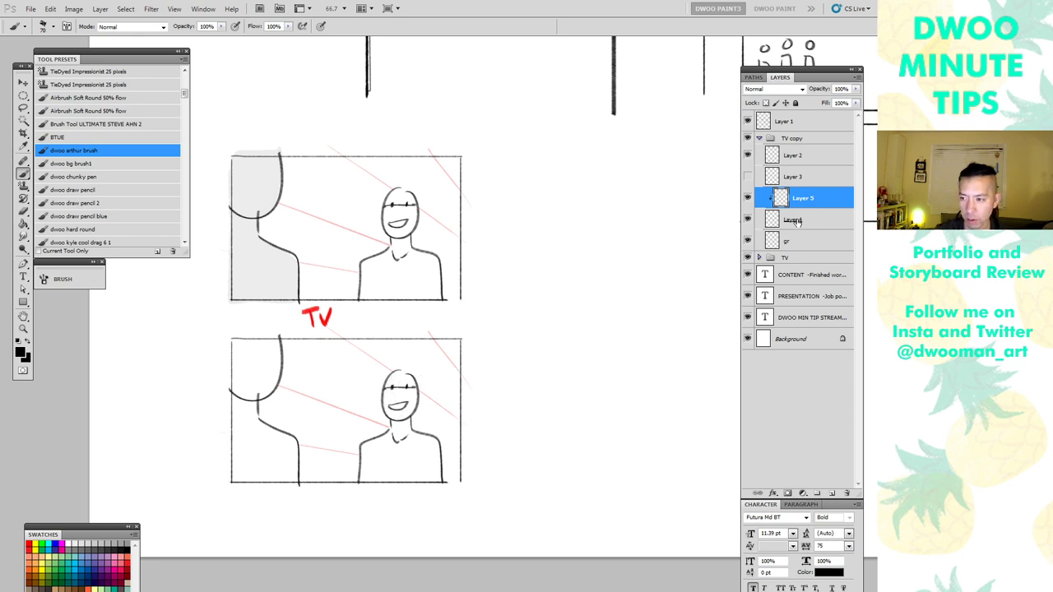
click(796, 221)
drag(403, 379, 397, 405)
key(ctrl+z)
key(x)
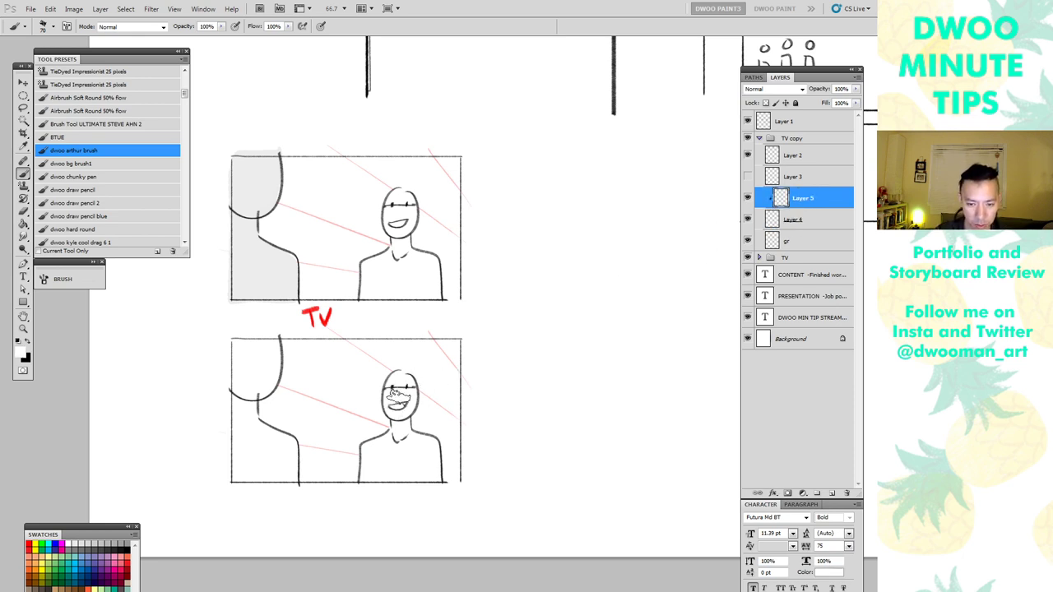
Lasso the whole lower panel and fill clipped Layer 5 with black to expose gaps in the figures' white base
click(776, 219)
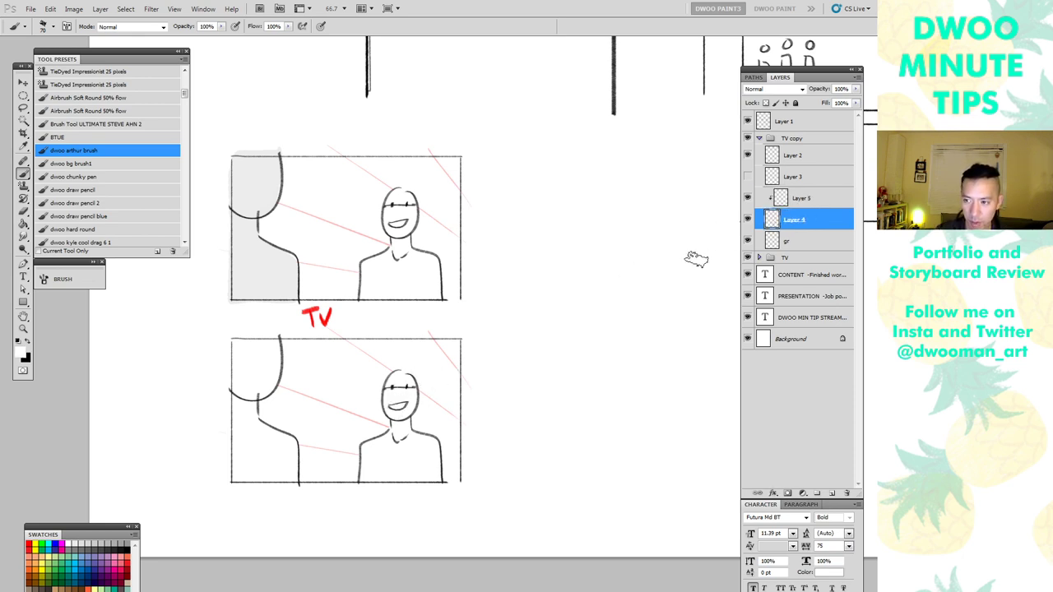
click(786, 200)
key(l)
mouse_move(385, 520)
mouse_down()
mouse_move(447, 504)
mouse_move(252, 508)
mouse_move(280, 514)
mouse_up()
key(g)
click(346, 412)
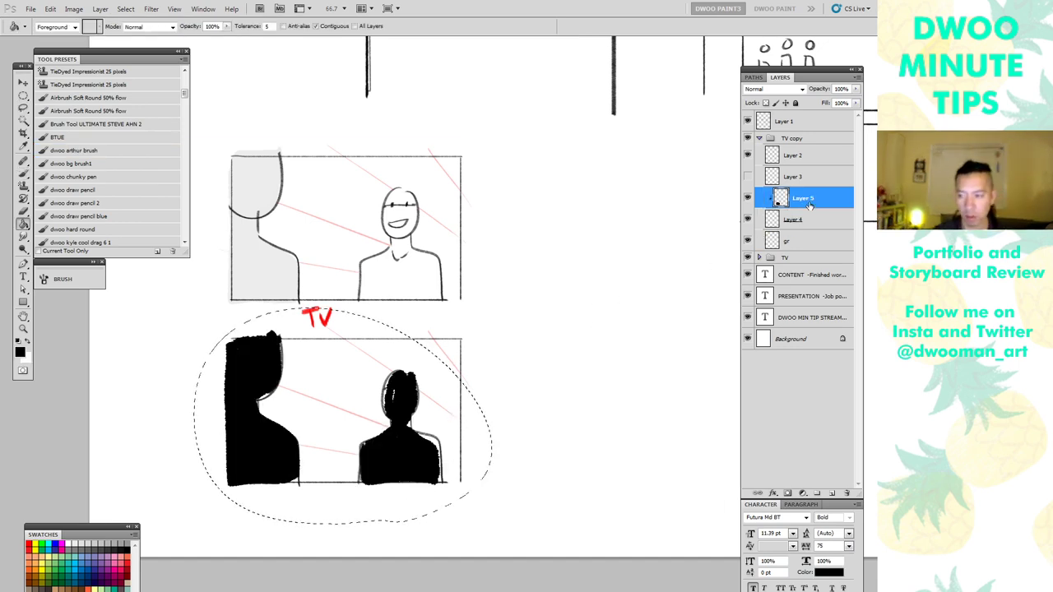
key(ctrl+d)
Paint over the gaps in the seated and foreground figures on Layer 4 so the base covers both silhouettes
click(788, 222)
key(b)
mouse_move(393, 393)
mouse_down()
mouse_move(394, 419)
mouse_move(411, 399)
mouse_move(398, 395)
mouse_move(395, 408)
mouse_move(413, 397)
mouse_move(395, 434)
mouse_move(369, 444)
mouse_move(363, 475)
mouse_move(435, 462)
mouse_move(437, 477)
mouse_move(428, 448)
mouse_up()
key(x)
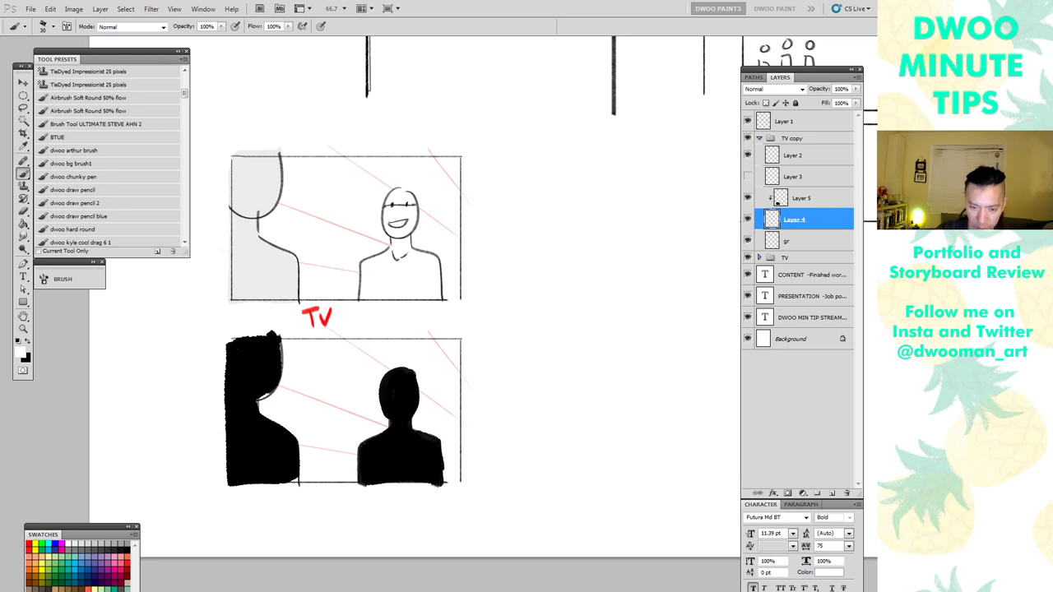
drag(263, 393, 276, 348)
mouse_move(255, 410)
mouse_down()
mouse_move(296, 471)
mouse_move(288, 482)
mouse_up()
Lower Layer 5's opacity to 55% and clear its black fill
click(803, 198)
click(856, 89)
drag(857, 100, 832, 100)
key(Delete)
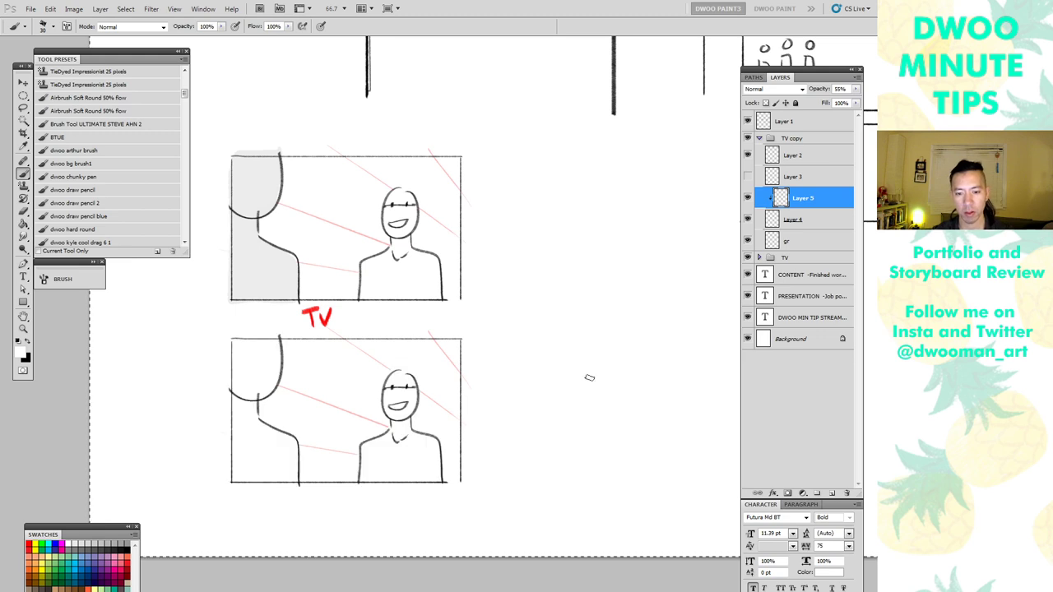
Shade one side of the smiling figure's face, neck and shoulder with black on Layer 5
key(x)
mouse_move(407, 379)
mouse_down()
mouse_move(387, 405)
mouse_move(400, 413)
mouse_move(392, 423)
mouse_move(403, 423)
mouse_move(412, 391)
mouse_move(392, 434)
mouse_move(367, 444)
mouse_move(360, 481)
mouse_up()
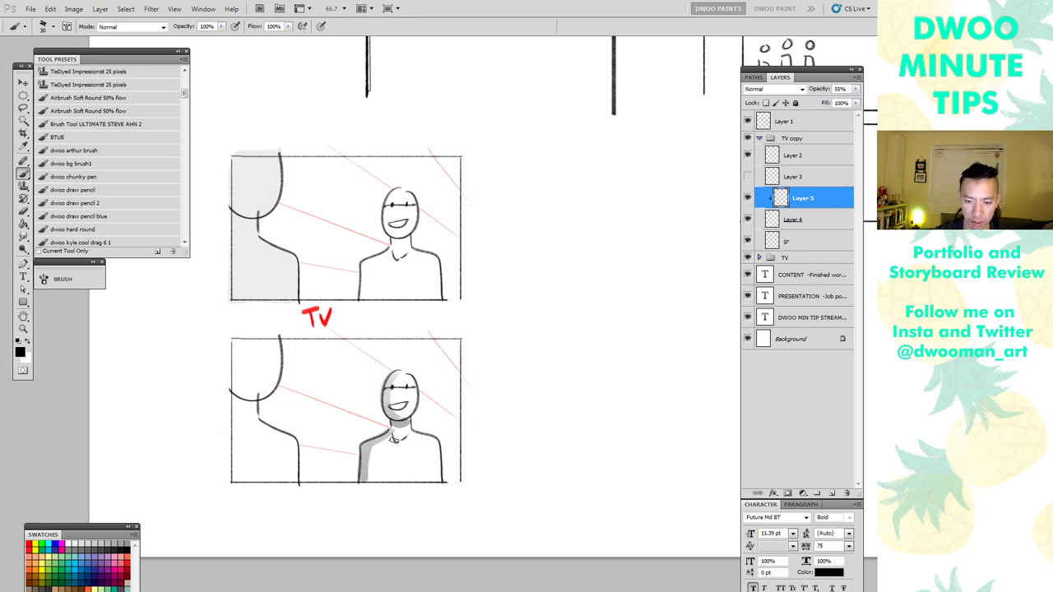
drag(393, 439, 399, 429)
Shade the foreground figure's head, neck and back in the lower panel on Layer 5
mouse_move(235, 354)
mouse_down()
mouse_move(239, 392)
mouse_move(261, 350)
mouse_move(241, 388)
mouse_move(237, 446)
mouse_move(233, 432)
mouse_move(251, 474)
mouse_move(274, 491)
mouse_up()
key(ctrl+z)
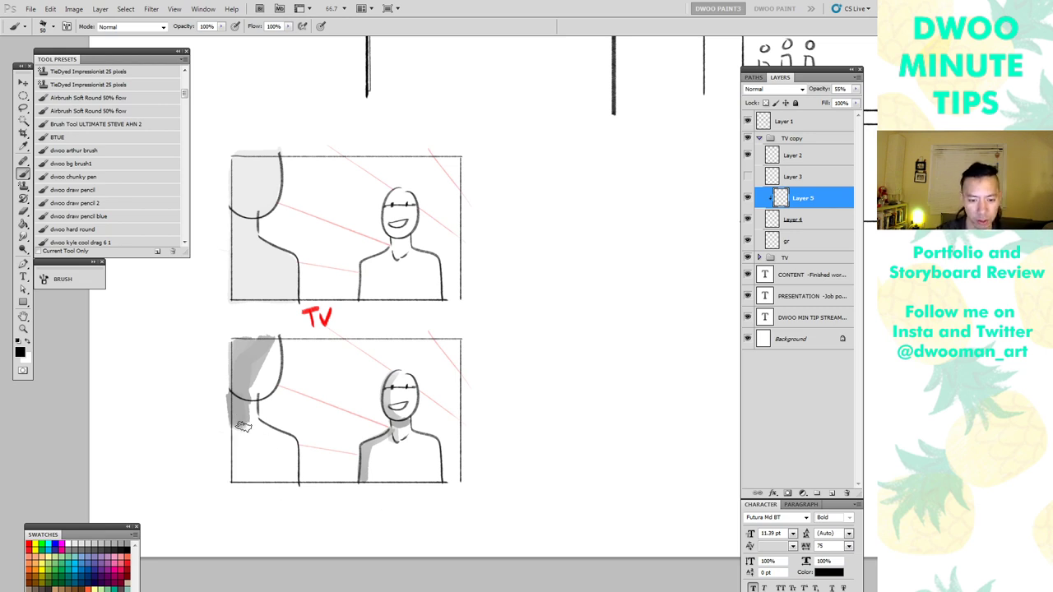
mouse_move(239, 424)
mouse_down()
mouse_move(267, 481)
mouse_move(247, 436)
mouse_move(235, 483)
mouse_up()
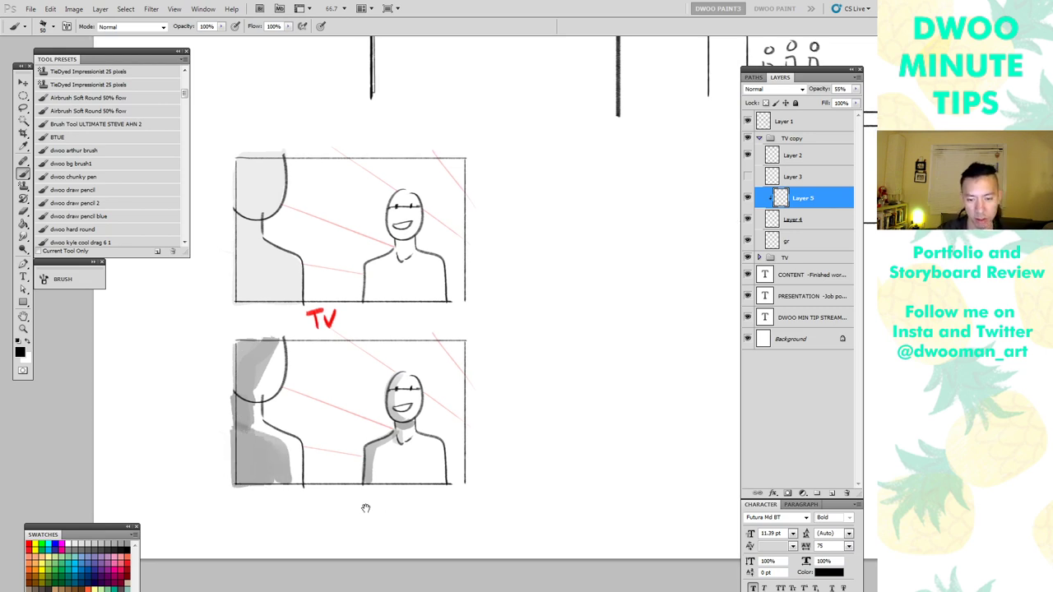
drag(365, 506, 404, 525)
mouse_move(297, 363)
mouse_down()
mouse_move(315, 420)
mouse_move(278, 363)
mouse_move(283, 393)
mouse_move(296, 399)
mouse_move(271, 401)
mouse_move(276, 408)
mouse_move(307, 368)
mouse_move(286, 407)
mouse_move(275, 405)
mouse_move(369, 510)
mouse_move(444, 511)
mouse_up()
key(e)
key(b)
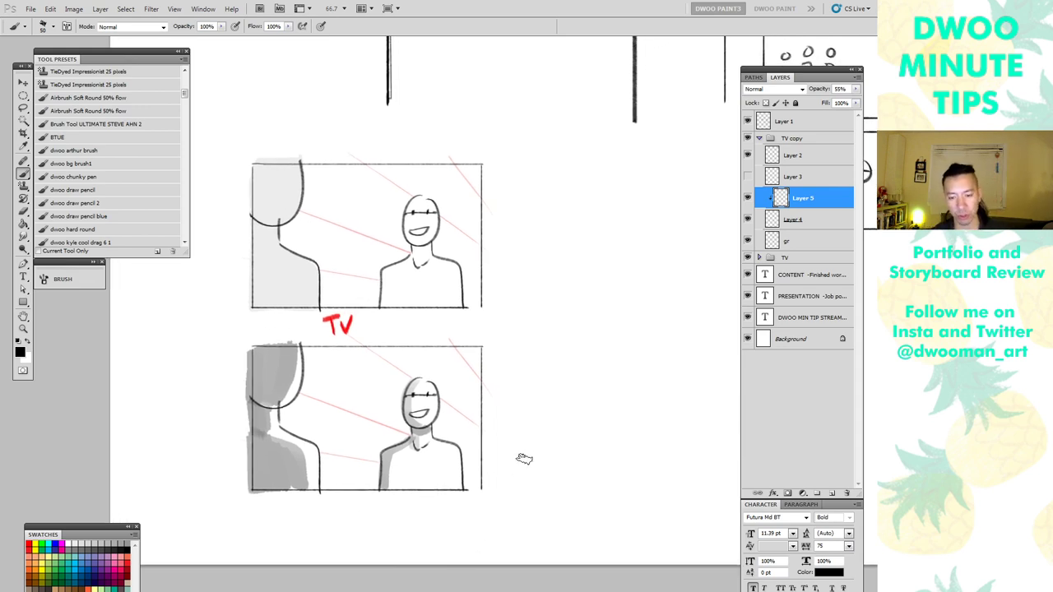
Compare the shaded panel with and without the red perspective lines of the gr layer
click(775, 242)
click(748, 241)
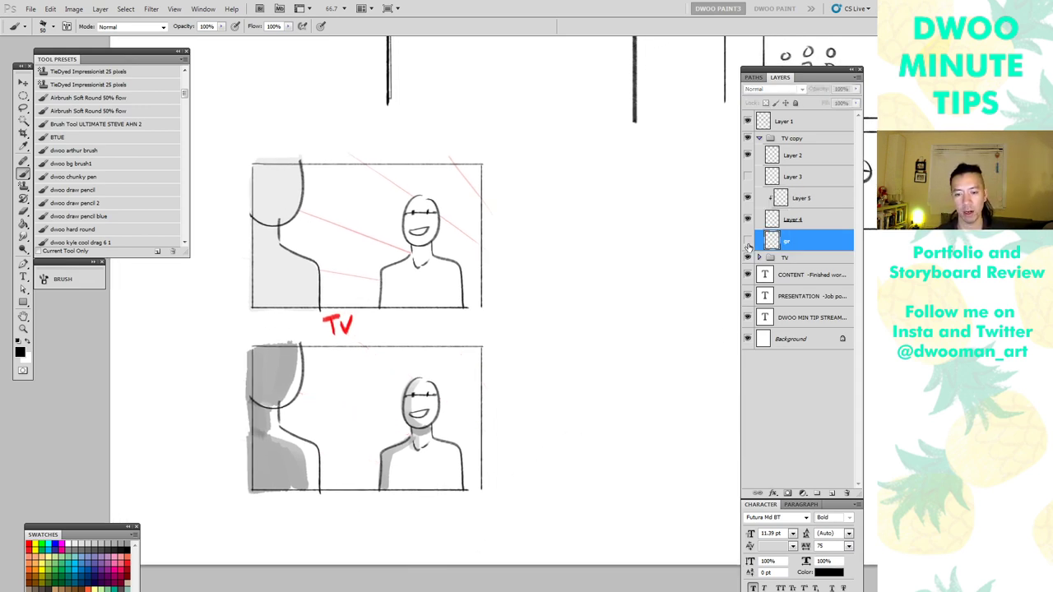
click(748, 241)
drag(507, 442, 501, 439)
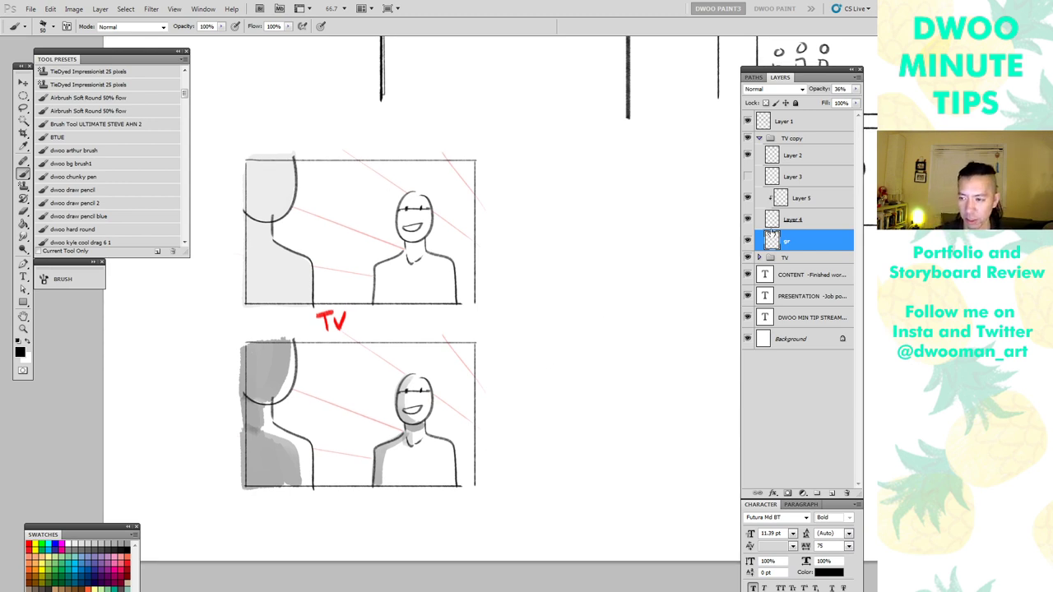
drag(549, 419, 381, 556)
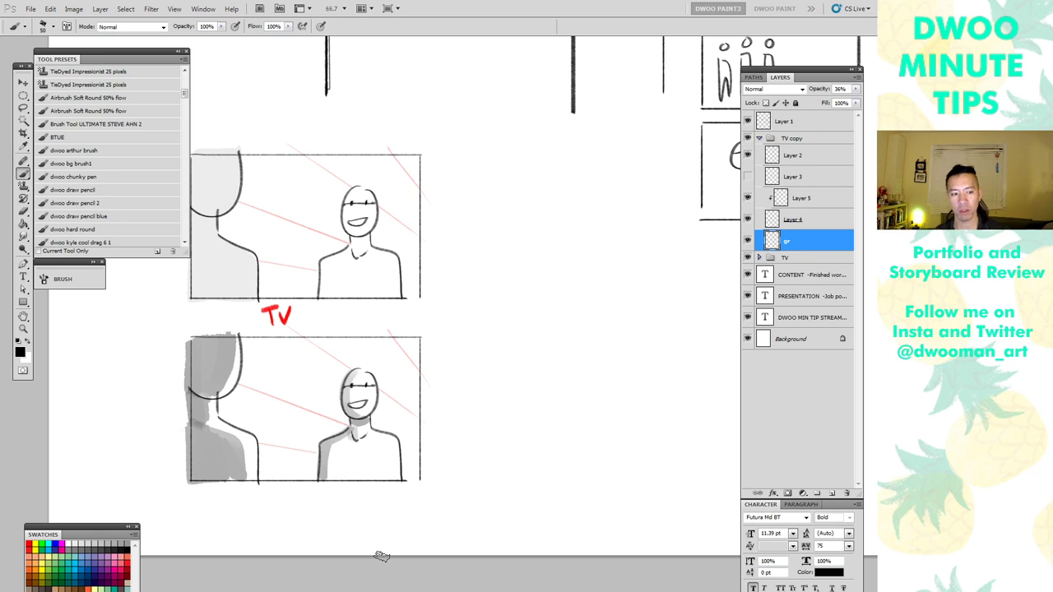
drag(488, 435, 694, 266)
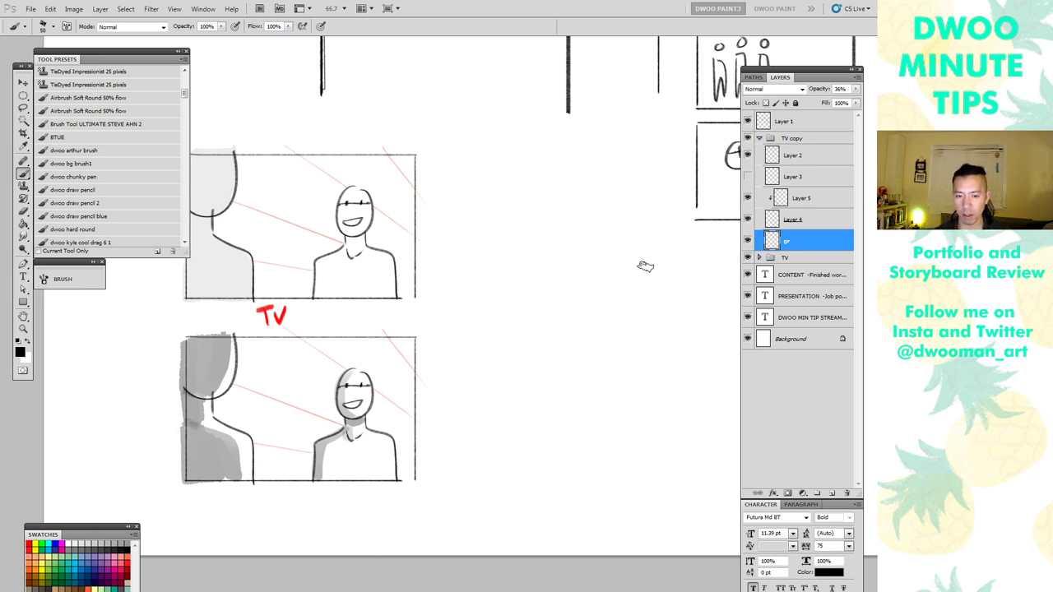
drag(489, 340, 484, 341)
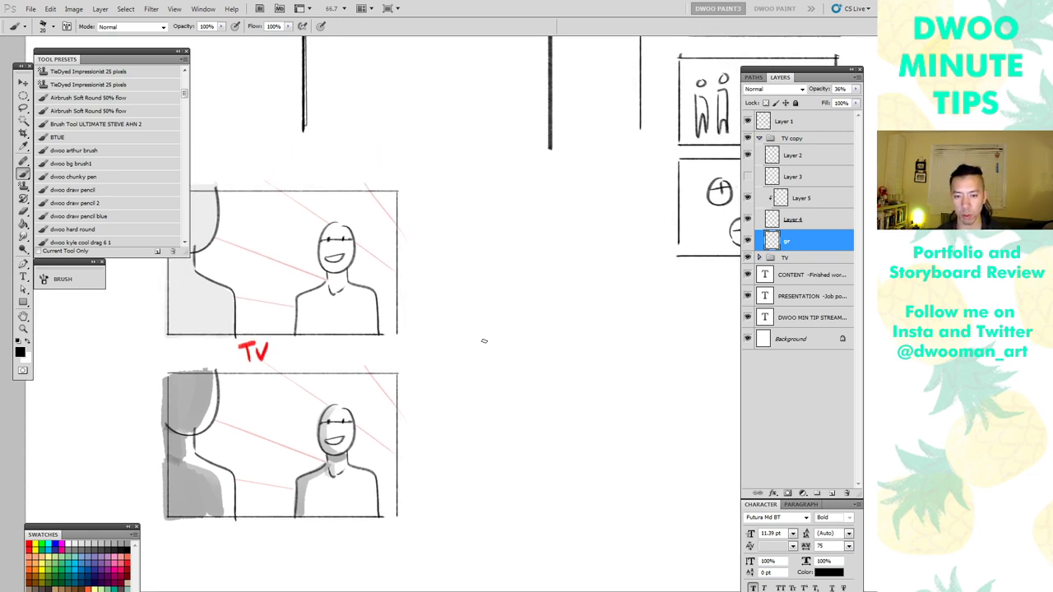
Duplicate the original TV group and place the copied panel to the right of the original
click(760, 137)
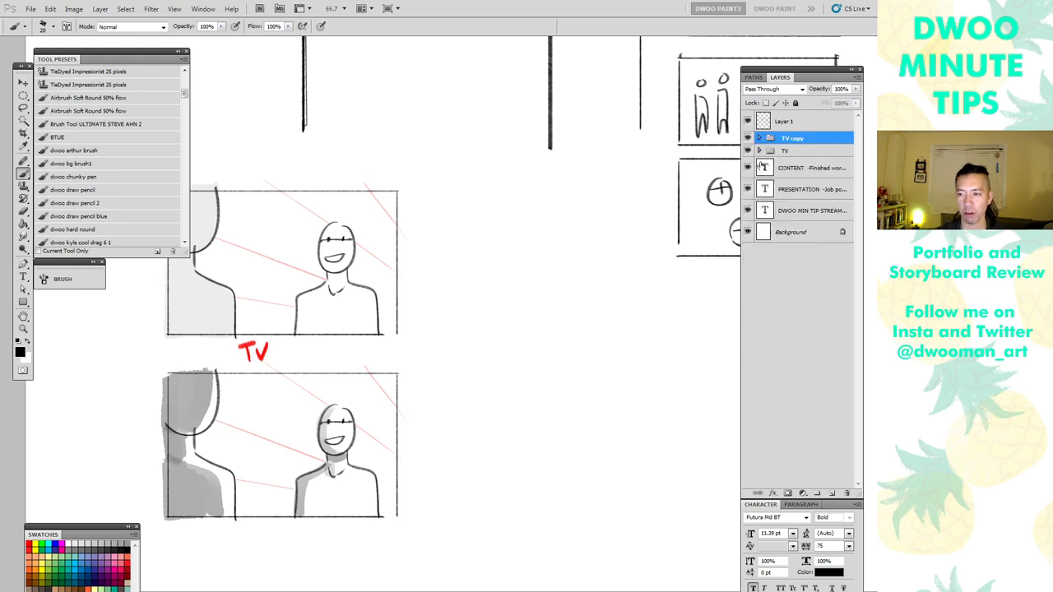
click(759, 151)
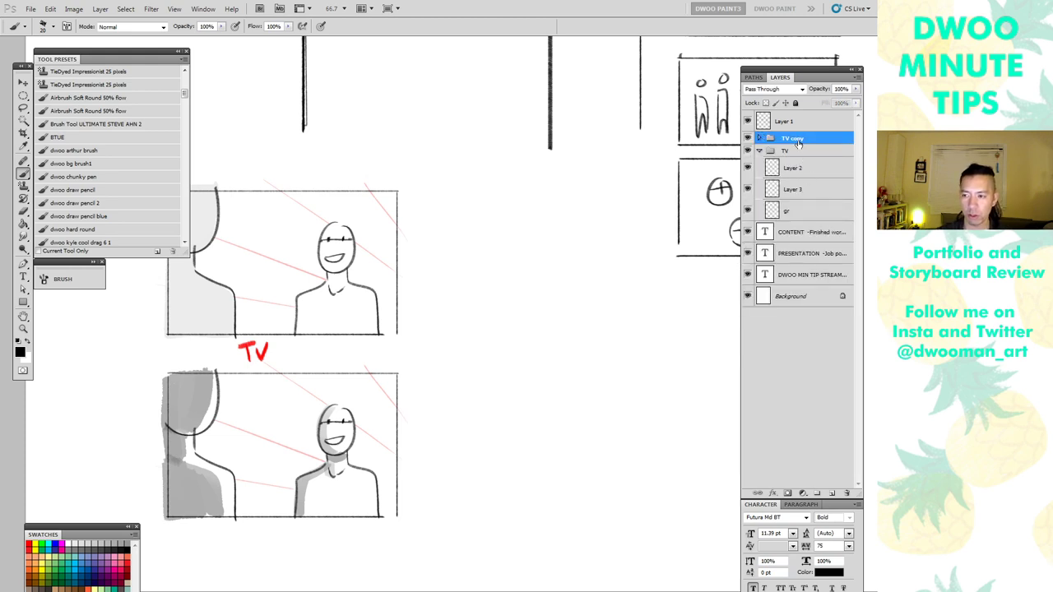
mouse_move(796, 143)
mouse_down()
mouse_move(787, 157)
mouse_move(788, 145)
mouse_up()
key(v)
drag(387, 288, 635, 284)
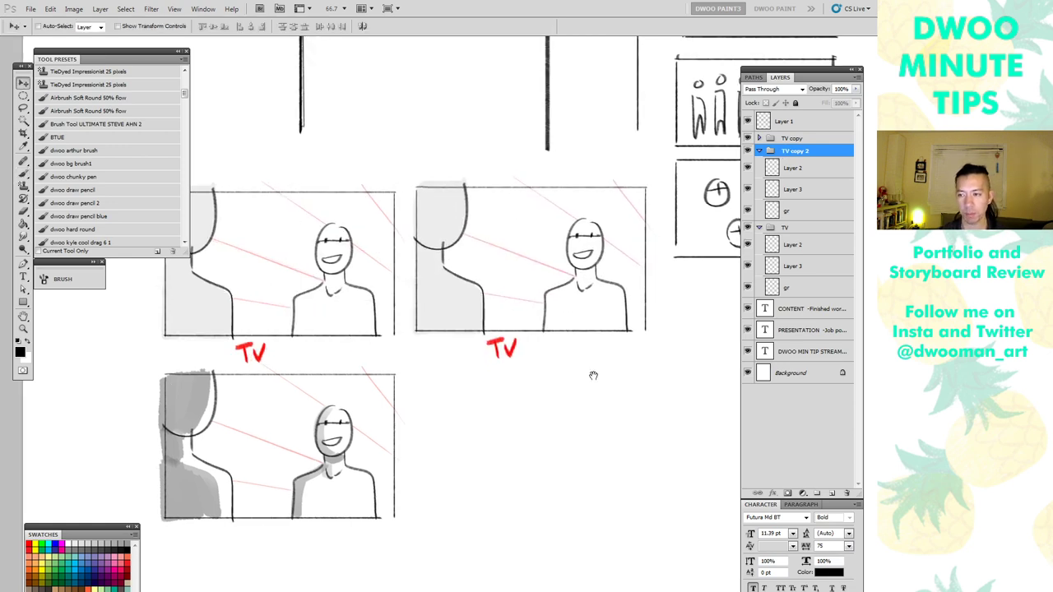
Select Layer 2 of the newly copied group and choose the dwoo mayumi brush preset
drag(594, 376, 505, 402)
ctrl+click(424, 294)
key(b)
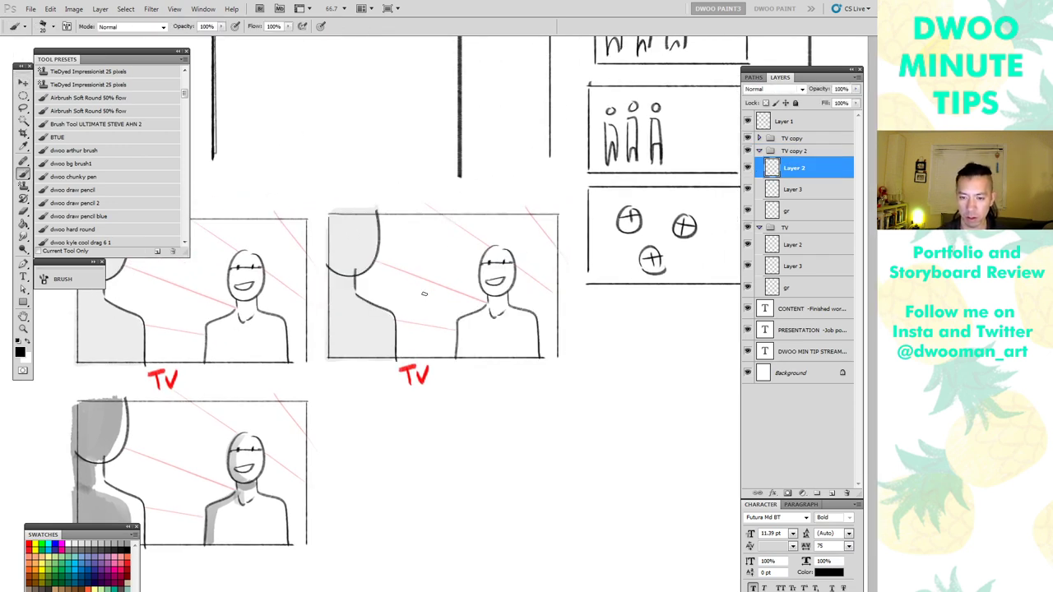
drag(423, 293, 436, 338)
key(ctrl+z)
click(772, 167)
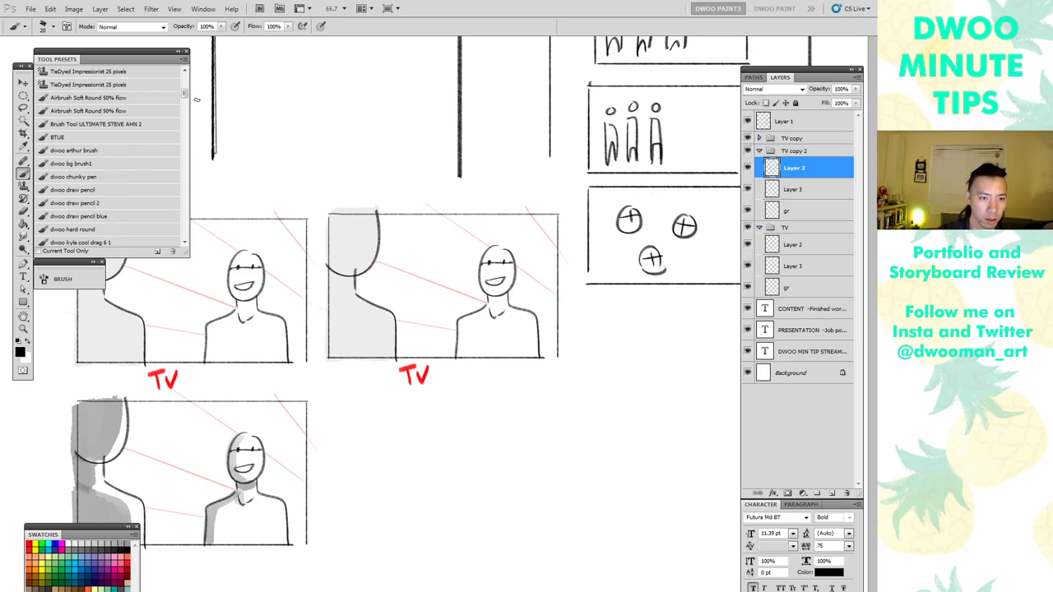
scroll(186, 99, down, 4)
click(110, 141)
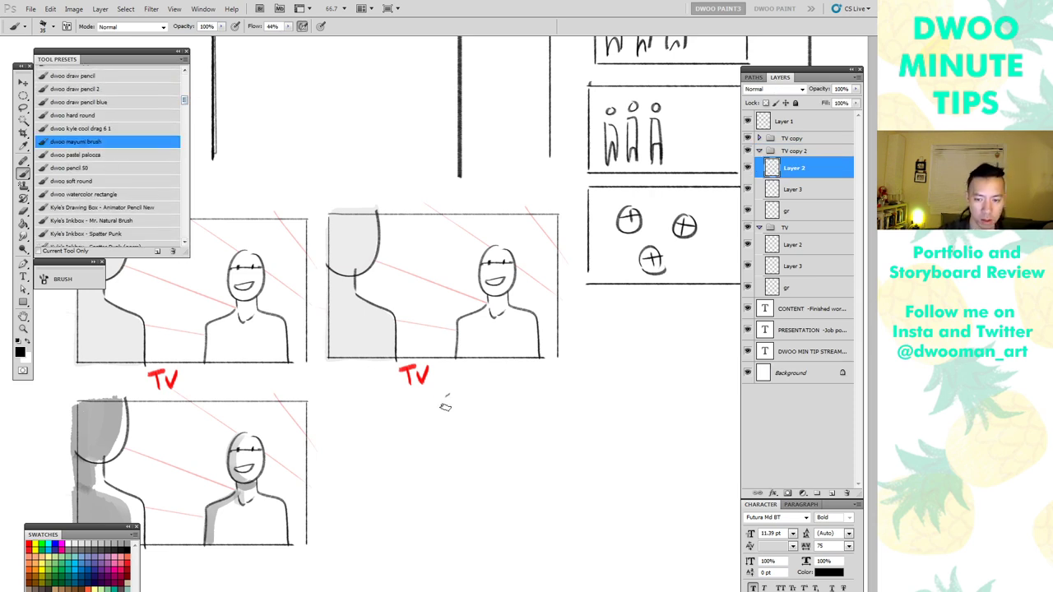
Draw a raised arm with an upward-pointing finger on the smiling figure in the copied panel
key(e)
key(b)
mouse_move(426, 279)
mouse_down()
mouse_move(445, 346)
mouse_move(450, 324)
mouse_move(466, 338)
mouse_up()
key(e)
key(b)
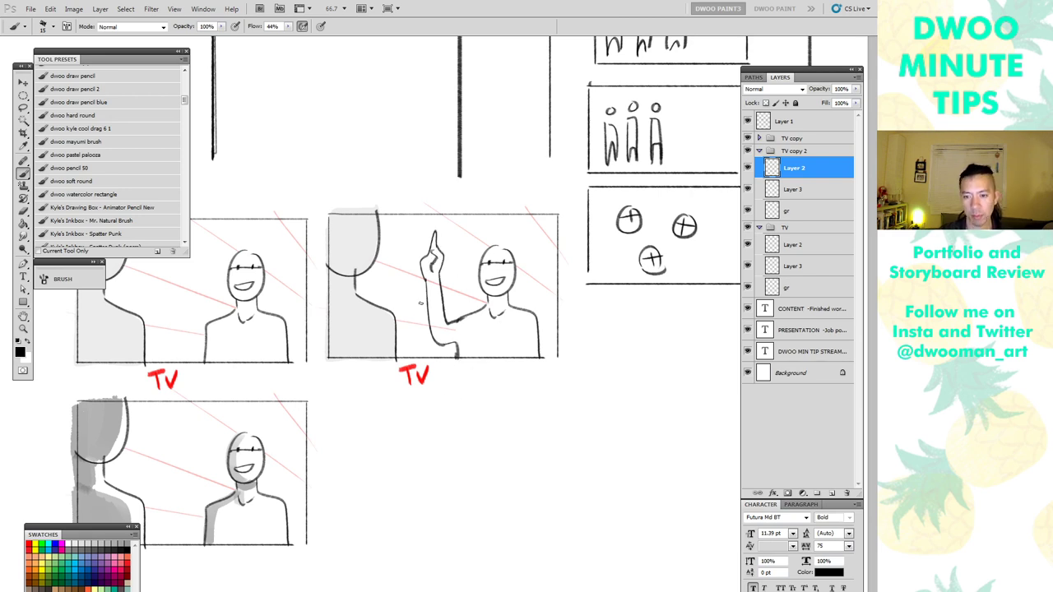
Draw a curved arrow pointing upward beside the raised arm to show its movement
drag(420, 304, 423, 350)
key(ctrl+z)
drag(417, 292, 411, 347)
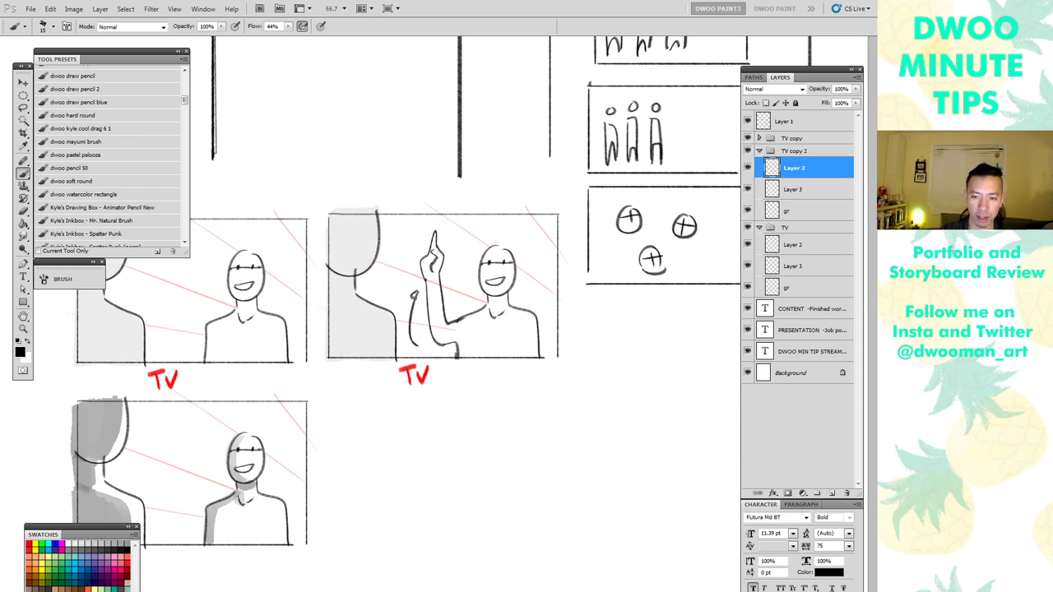
Redraw the raised arm's elbow and the torso line beside it, erasing the old elbow lines
drag(460, 408, 499, 354)
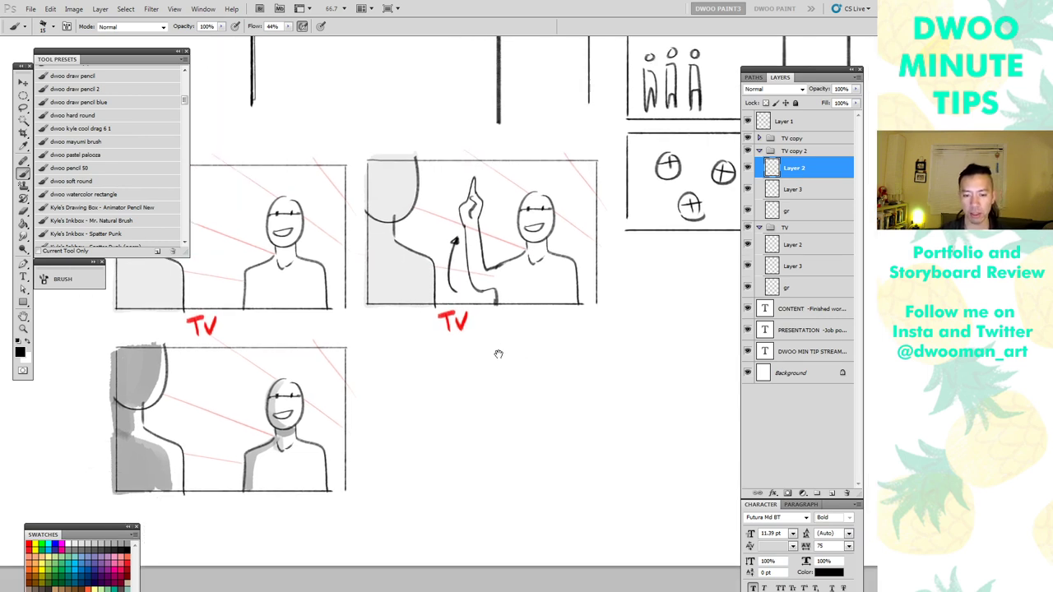
drag(490, 286, 508, 284)
mouse_move(511, 273)
mouse_down()
mouse_move(503, 302)
mouse_move(508, 284)
mouse_up()
key(e)
key(b)
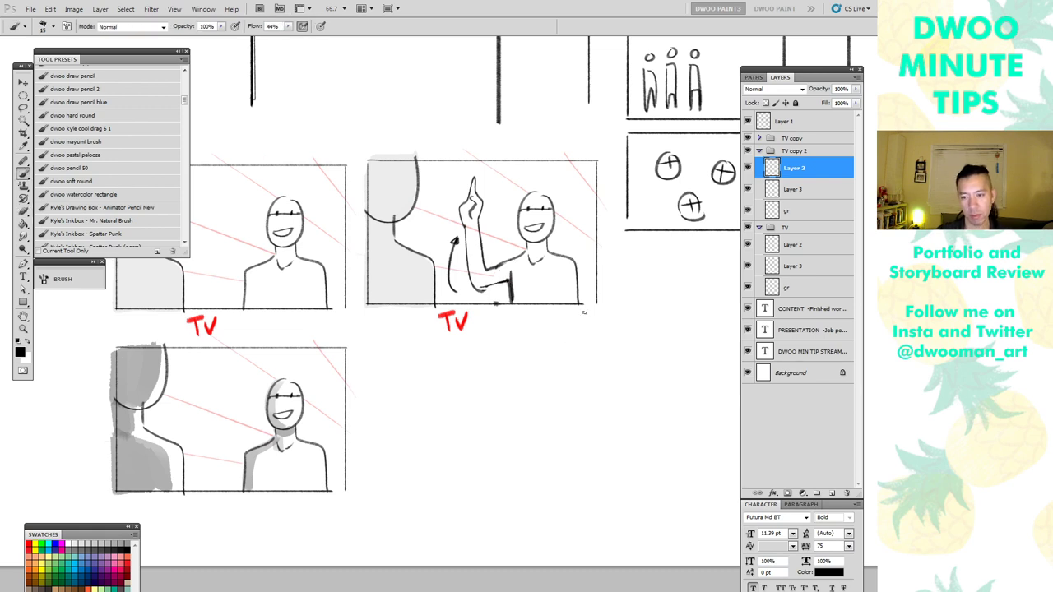
Collapse the TV copy 2 and TV layer groups and rename the TV copy group as feature
drag(568, 371, 557, 372)
click(791, 228)
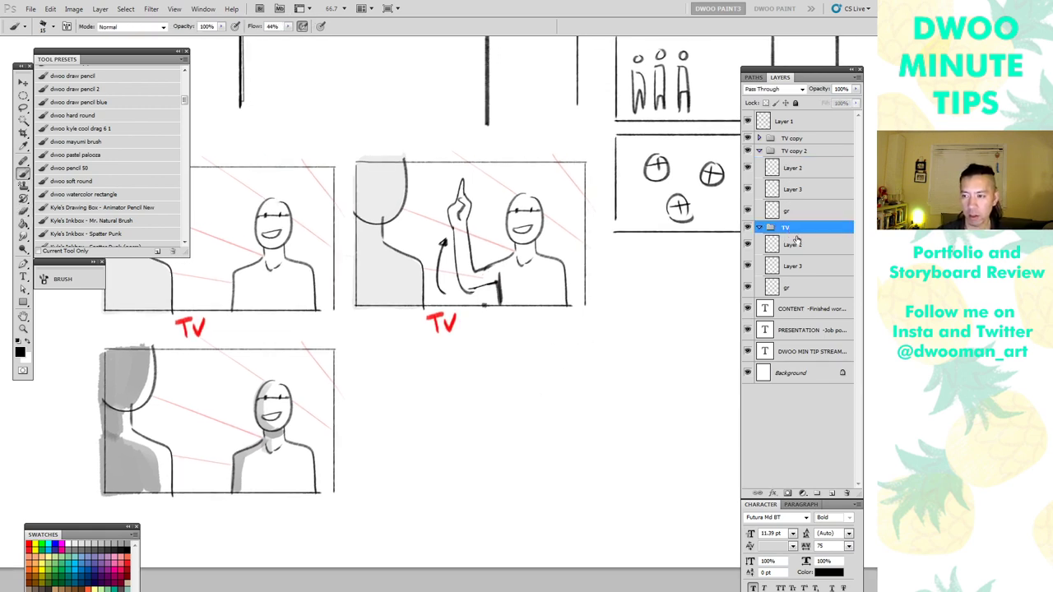
click(759, 151)
click(760, 163)
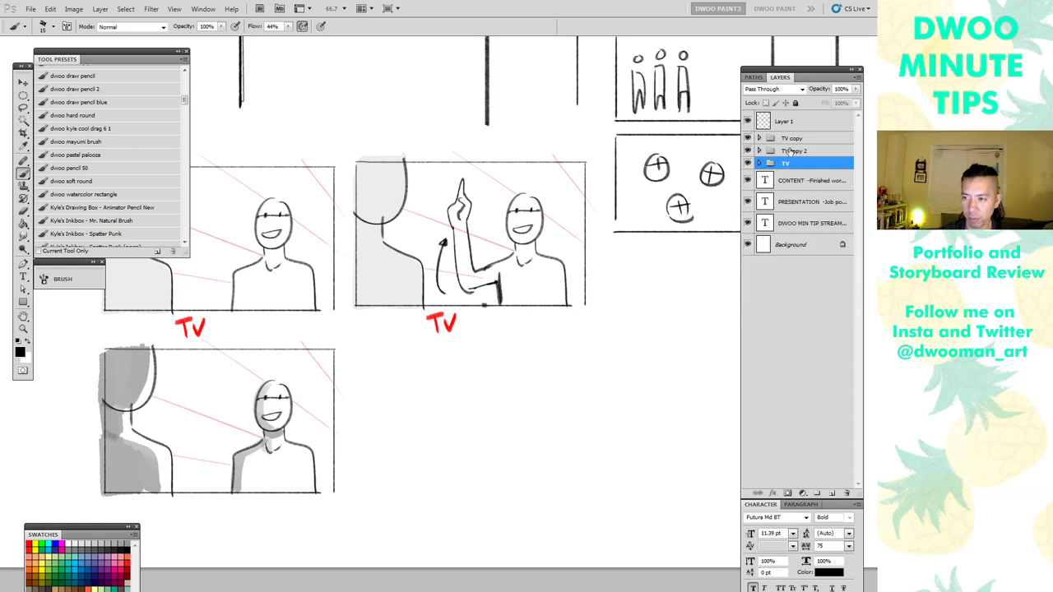
click(797, 140)
double_click(785, 140)
text(feature)
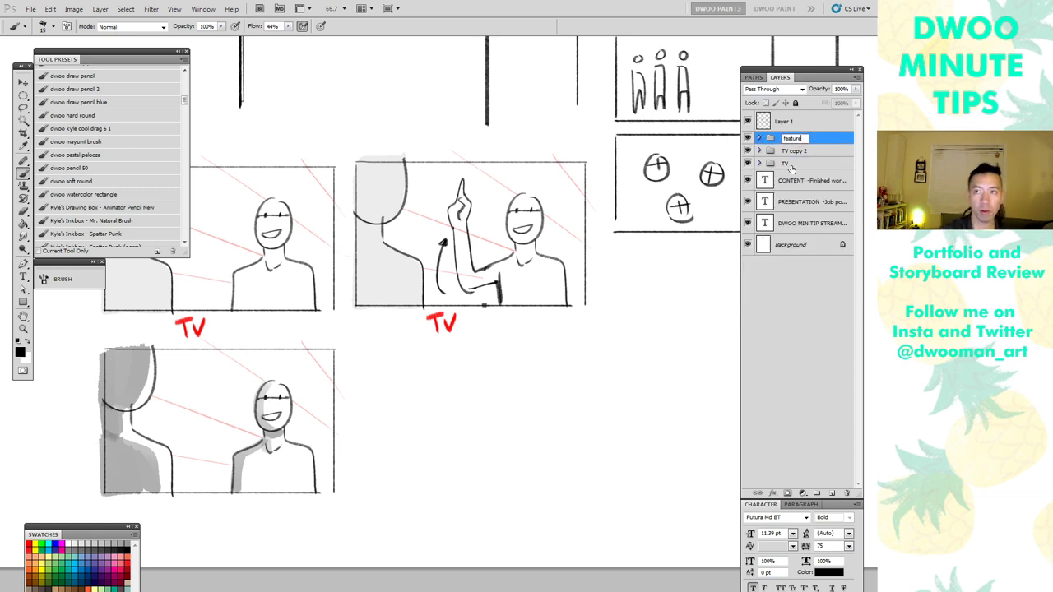
key(Return)
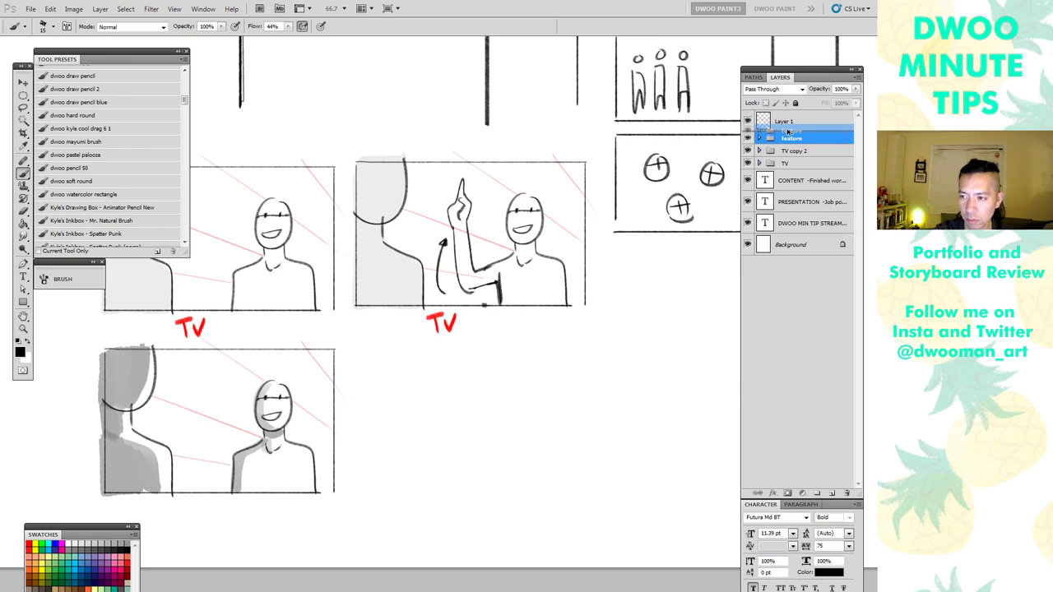
Duplicate the feature group and place the copy beside the original shaded panel, level with it
key(ctrl+j)
key(v)
drag(257, 445, 524, 436)
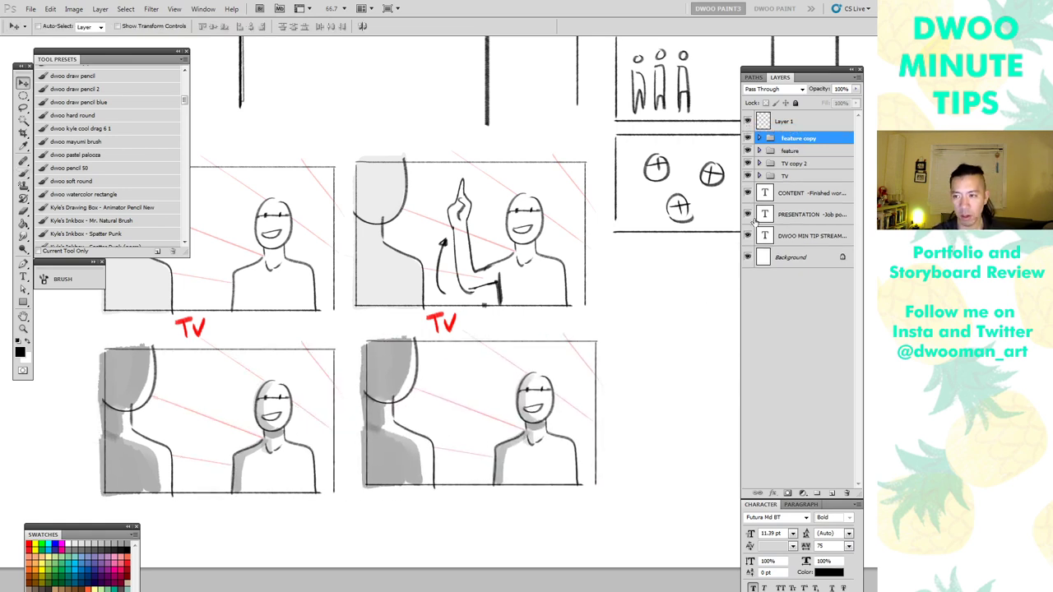
key(shift+Down)
key(b)
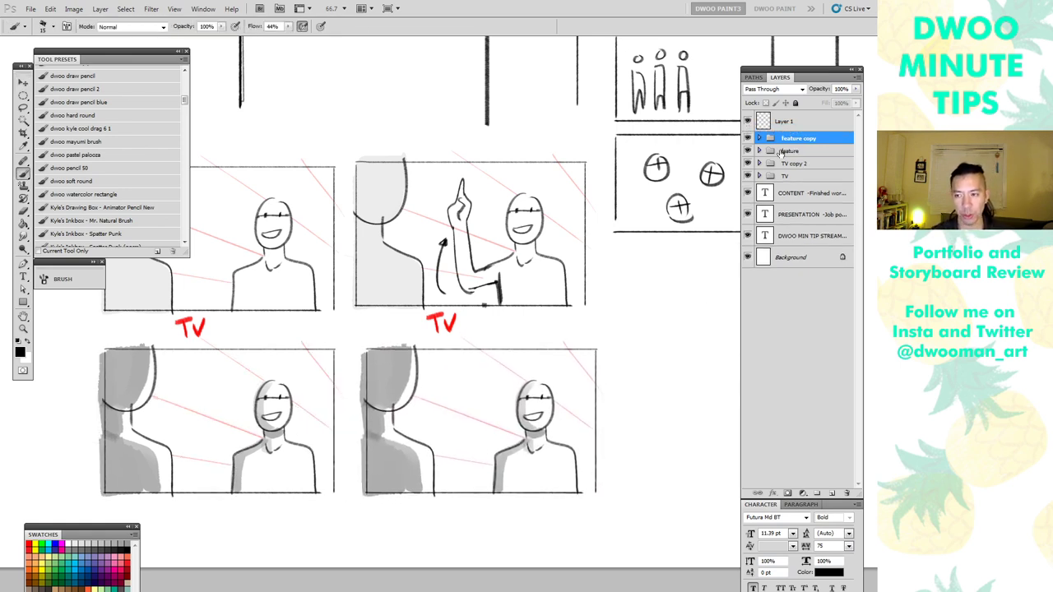
On Layer 2 of the feature copy group, erase the smiling figure's near shoulder line and draw the outline of a raised arm
click(760, 140)
click(794, 155)
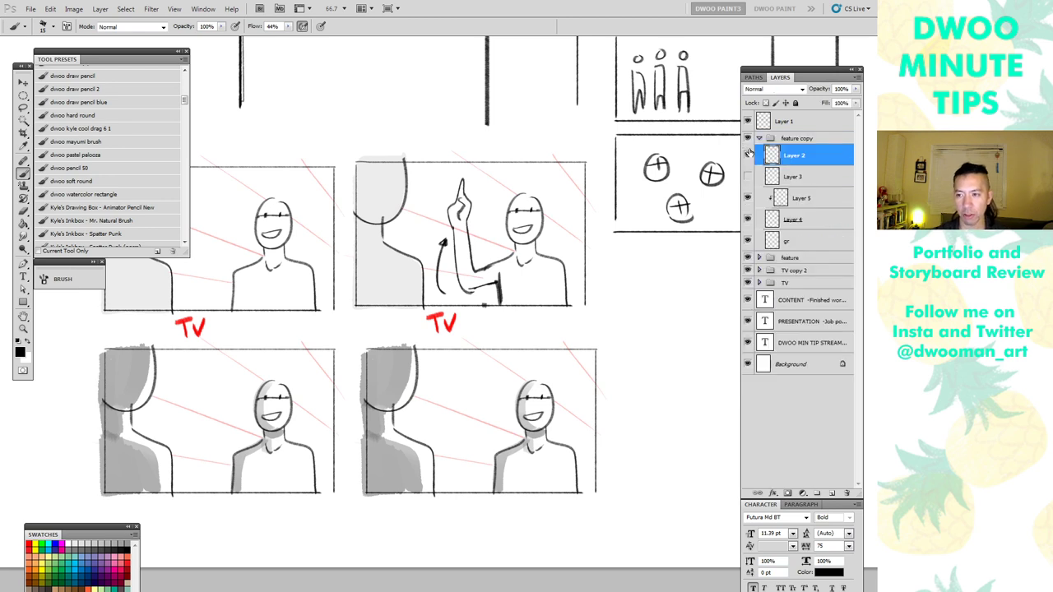
click(748, 156)
click(748, 156)
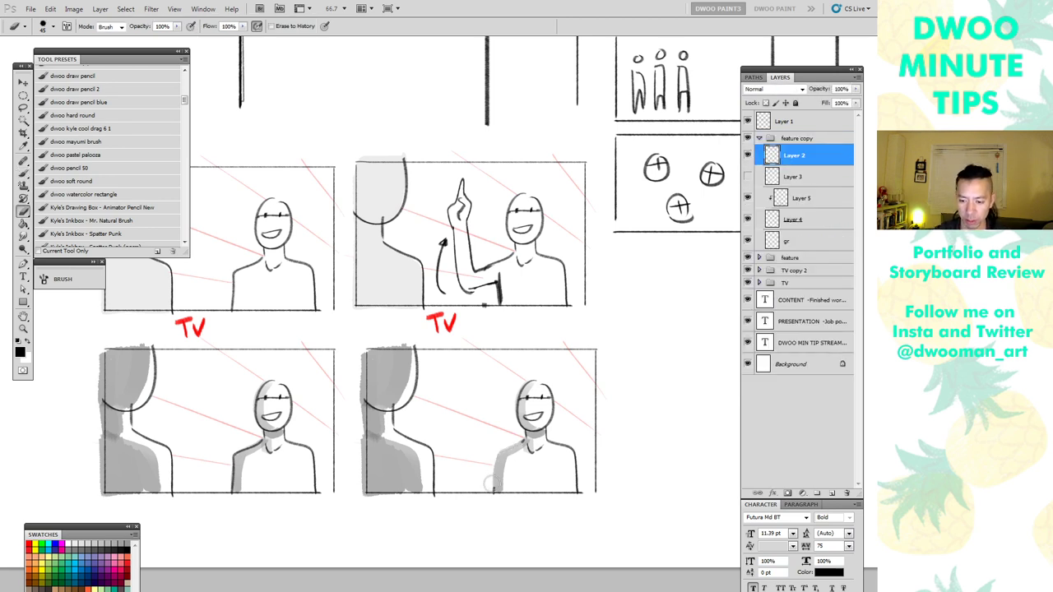
mouse_move(463, 398)
mouse_down()
mouse_move(468, 462)
mouse_move(526, 436)
mouse_move(503, 480)
mouse_up()
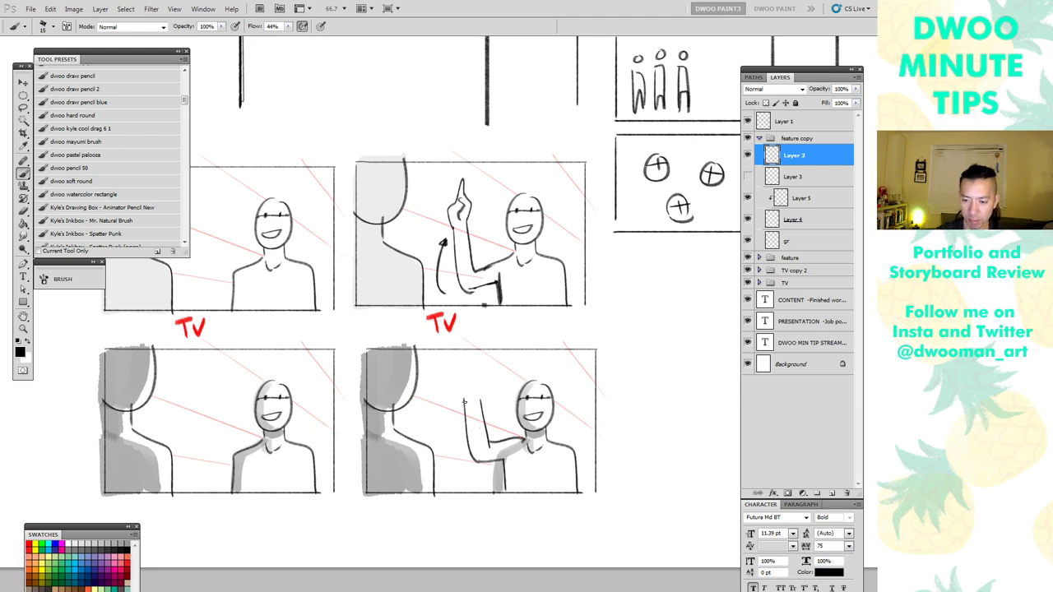
Draw a hand with an upward-pointing finger on the raised arm and a curved motion line beside it
drag(468, 386, 479, 382)
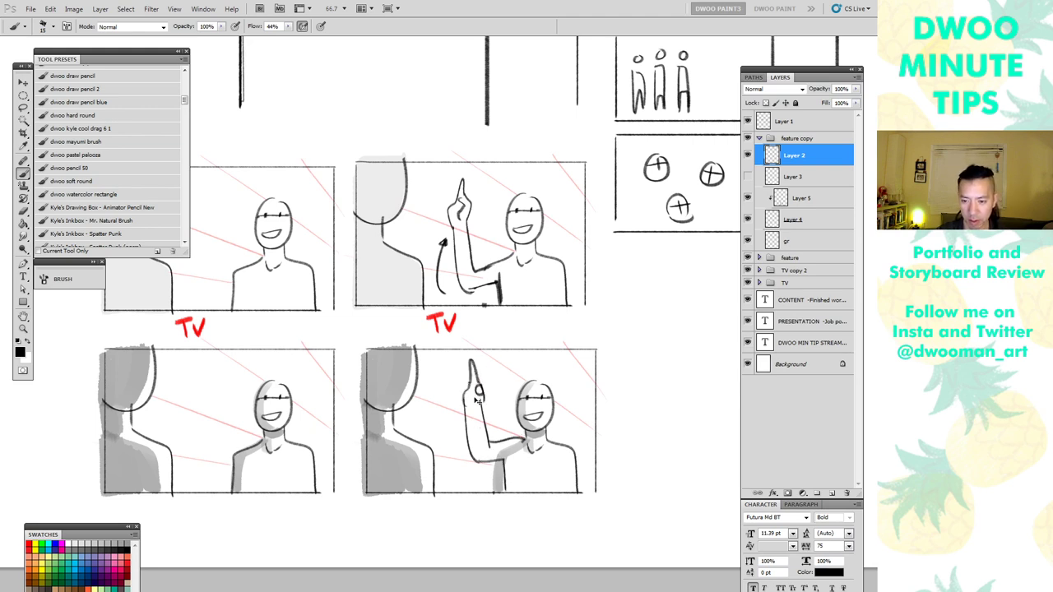
mouse_move(449, 493)
mouse_down()
mouse_move(461, 420)
mouse_move(452, 478)
mouse_up()
key(ctrl+z)
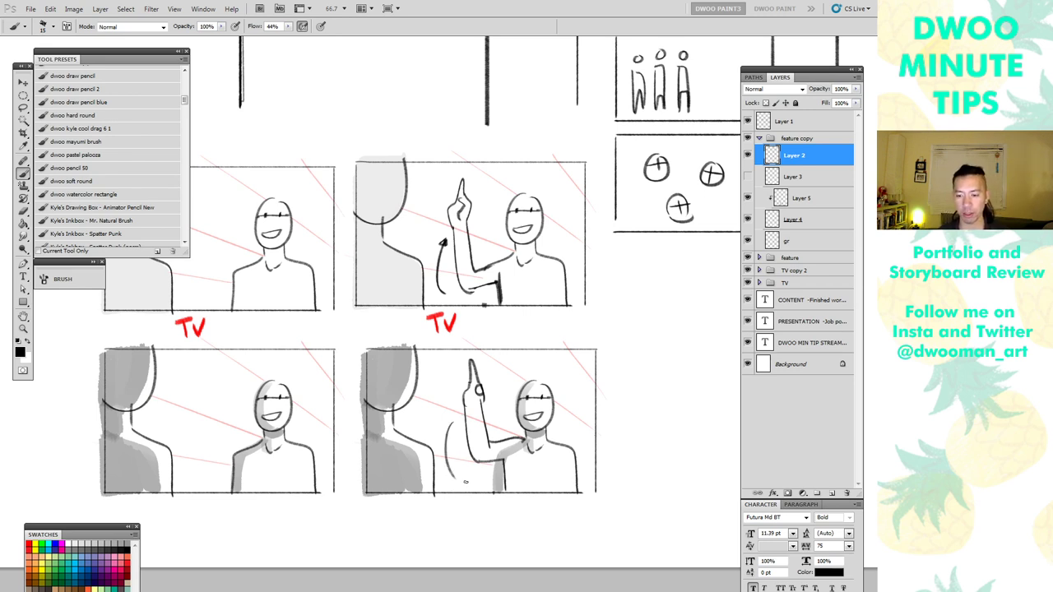
Erase the grey shading on the smiling figure's torso from Layer 5 of the feature copy group
click(794, 198)
key(e)
drag(492, 488, 514, 447)
key(b)
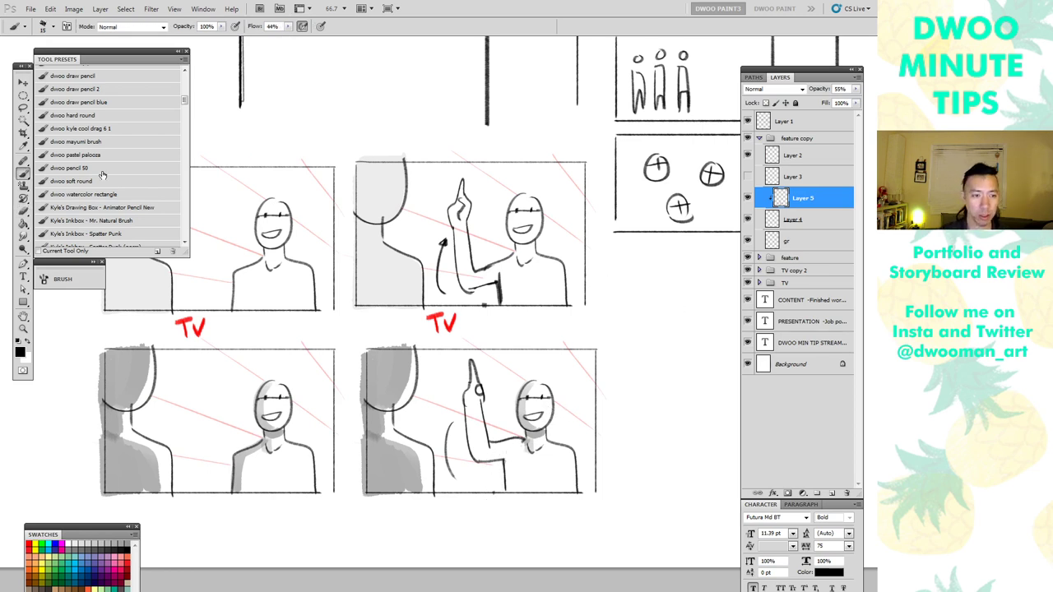
Block in the raised arm on Layer 4 of the feature copy group using the dwoo arthur brush preset
scroll(186, 100, up, 3)
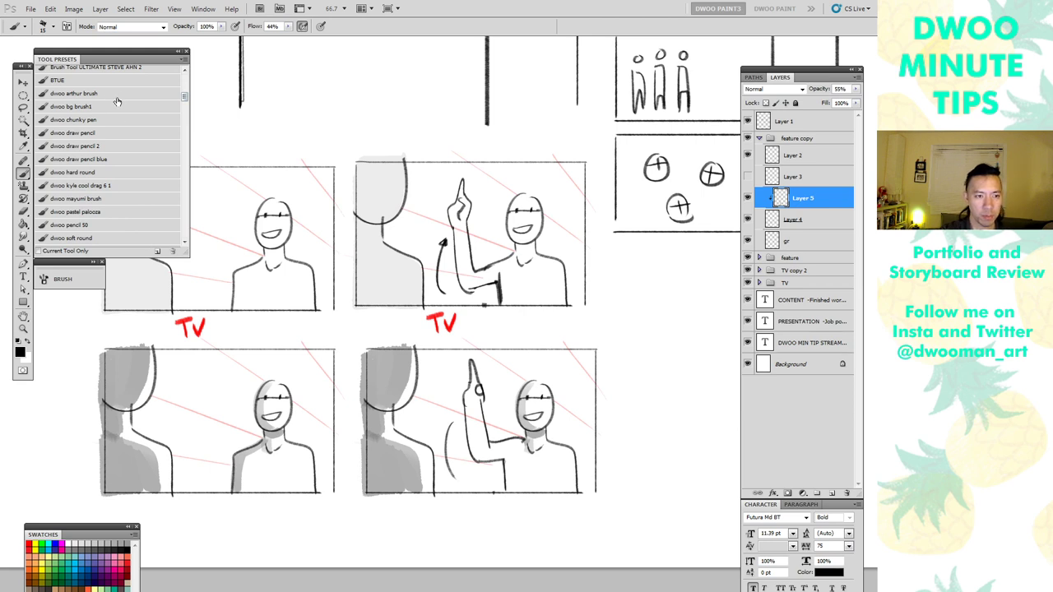
click(118, 100)
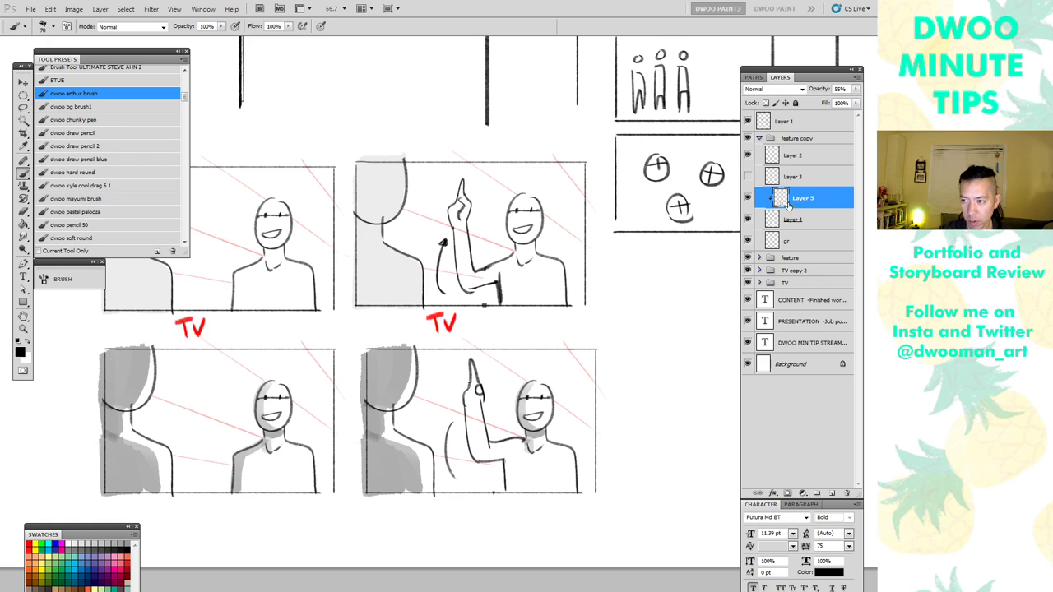
click(794, 220)
key(x)
mouse_move(479, 421)
mouse_down()
mouse_move(471, 371)
mouse_move(481, 445)
mouse_move(475, 412)
mouse_up()
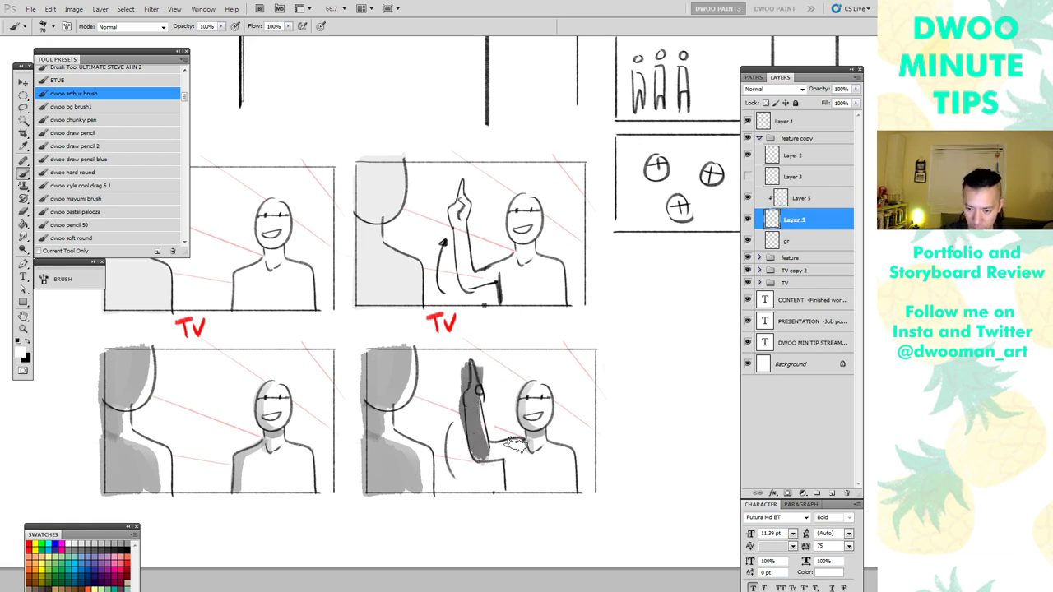
Clear the dark tone over the raised arm on Layer 5 and paint light grey shading along the arm and torso edge
click(802, 198)
key(e)
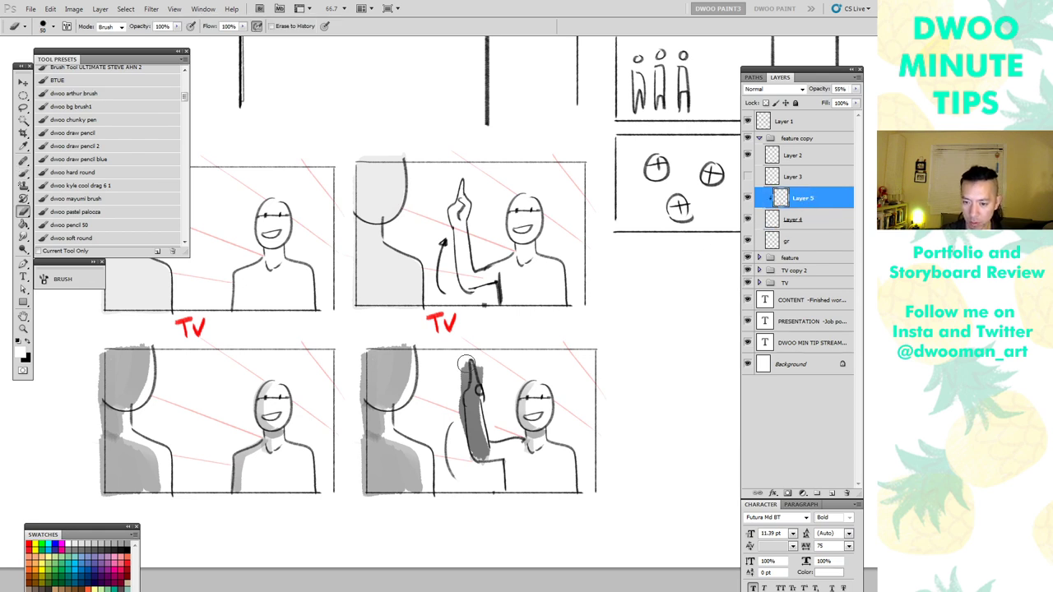
drag(466, 362, 477, 461)
key(x)
key(b)
mouse_move(469, 370)
mouse_down()
mouse_move(481, 377)
mouse_move(465, 399)
mouse_move(482, 393)
mouse_move(514, 468)
mouse_move(500, 457)
mouse_move(507, 495)
mouse_move(527, 496)
mouse_move(510, 502)
mouse_up()
key(e)
key(b)
drag(383, 536, 430, 512)
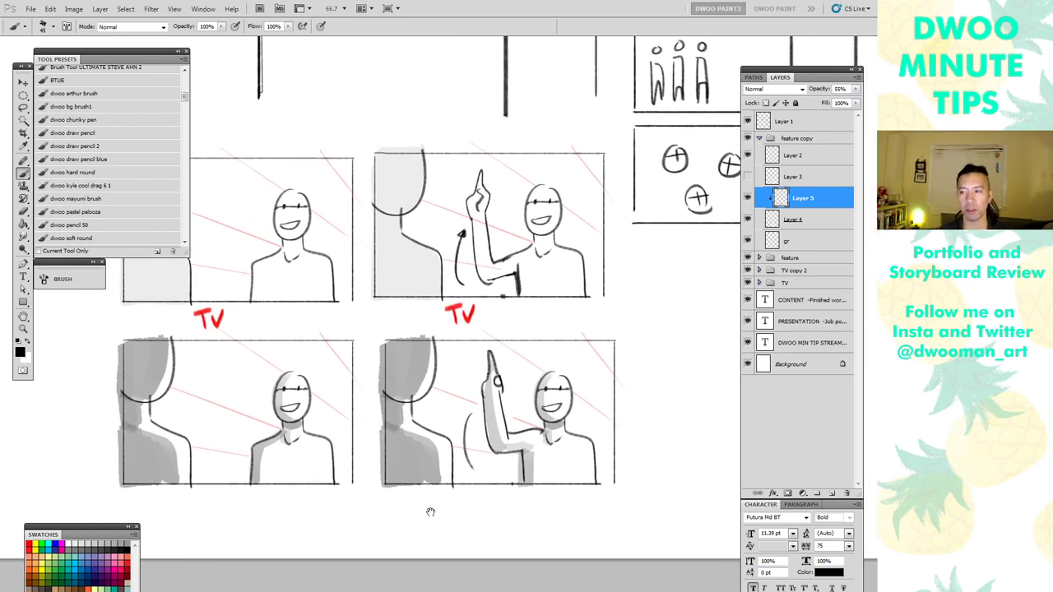
Set the brush colour to red and add a new layer above Layer 2 in the feature copy group
click(759, 138)
click(24, 277)
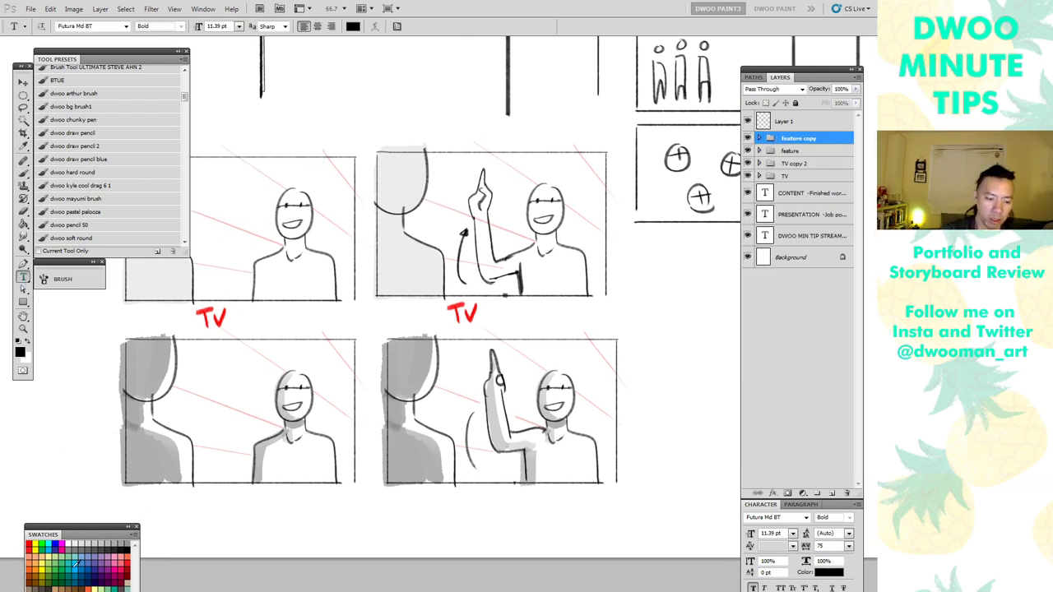
click(30, 545)
key(b)
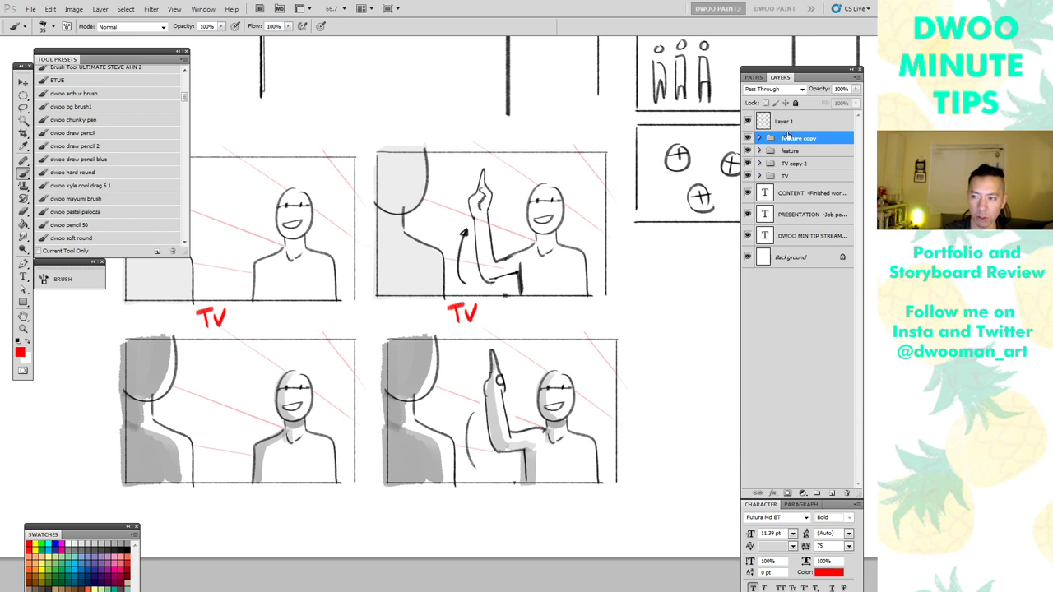
click(759, 139)
click(794, 155)
key(ctrl+shift+n)
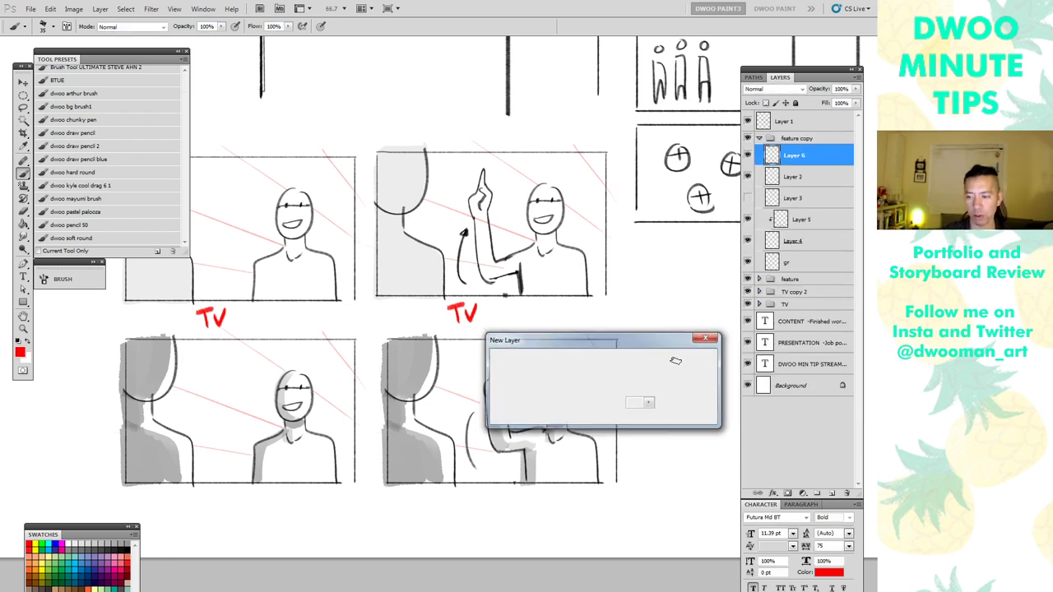
key(Escape)
scroll(431, 494, down, 1)
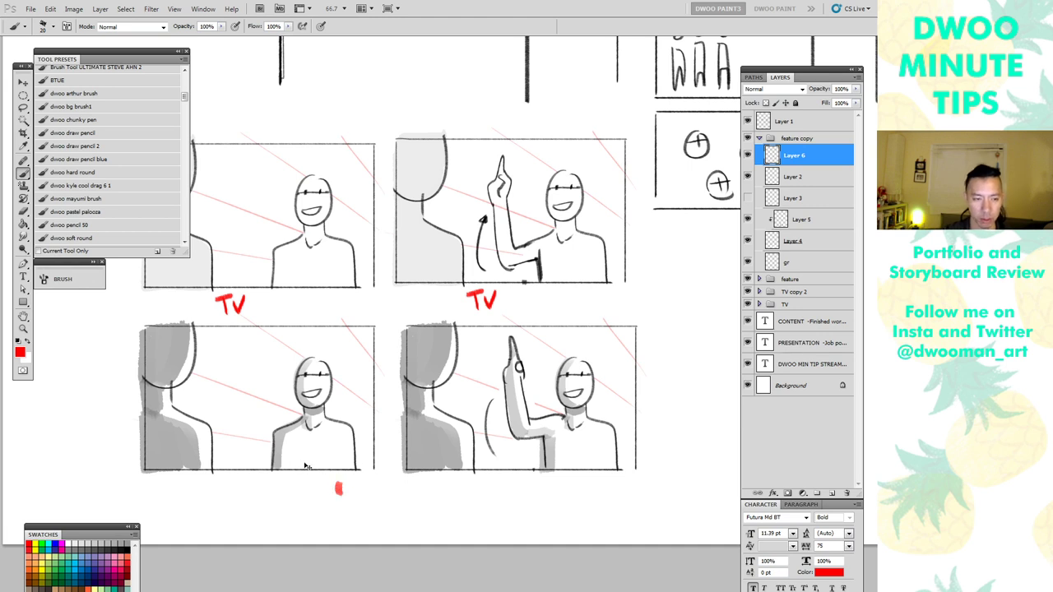
Letter FEATURE in red beneath the two shaded panels using the dwoo mayumi brush preset
click(138, 206)
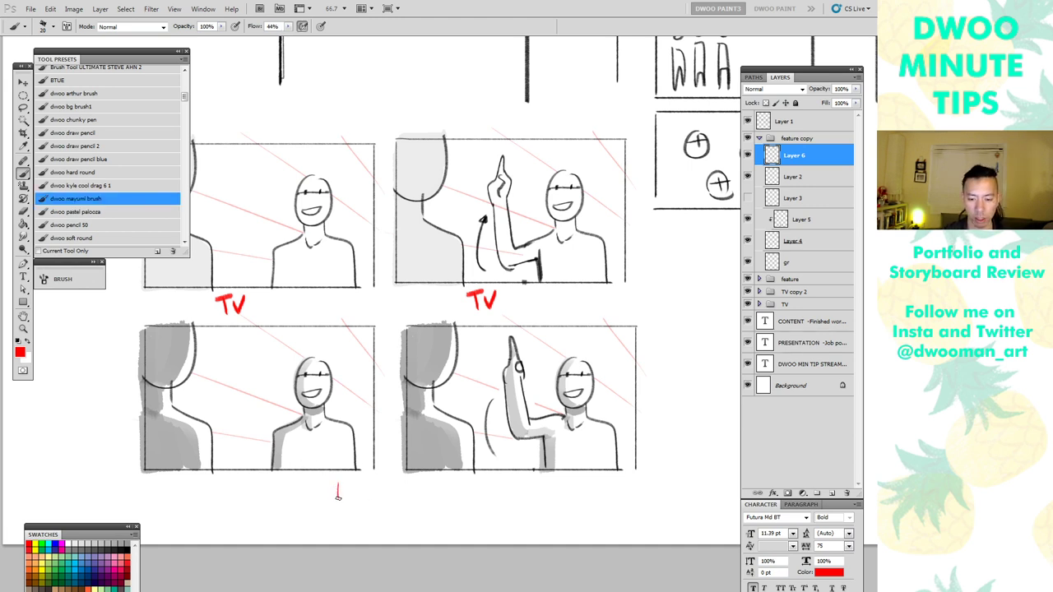
drag(337, 484, 337, 499)
drag(337, 484, 349, 484)
drag(338, 491, 349, 499)
mouse_move(349, 484)
mouse_down()
mouse_move(361, 483)
mouse_move(361, 499)
mouse_move(411, 484)
mouse_move(425, 499)
mouse_up()
drag(429, 484, 429, 499)
drag(429, 484, 437, 491)
drag(428, 499, 441, 499)
key(ctrl+minus)
scroll(511, 438, up, 5)
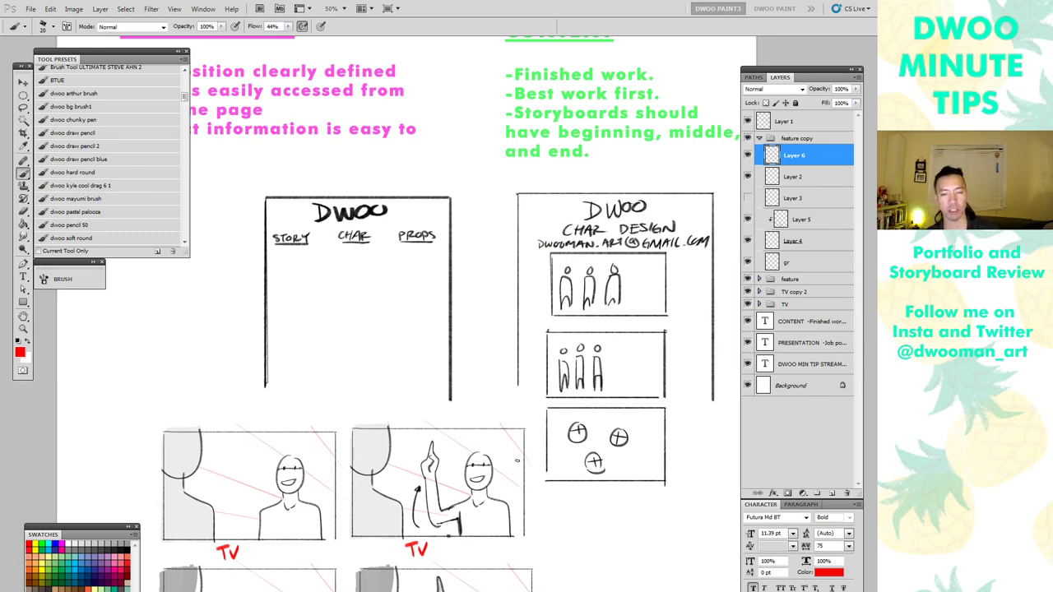
scroll(517, 460, down, 3)
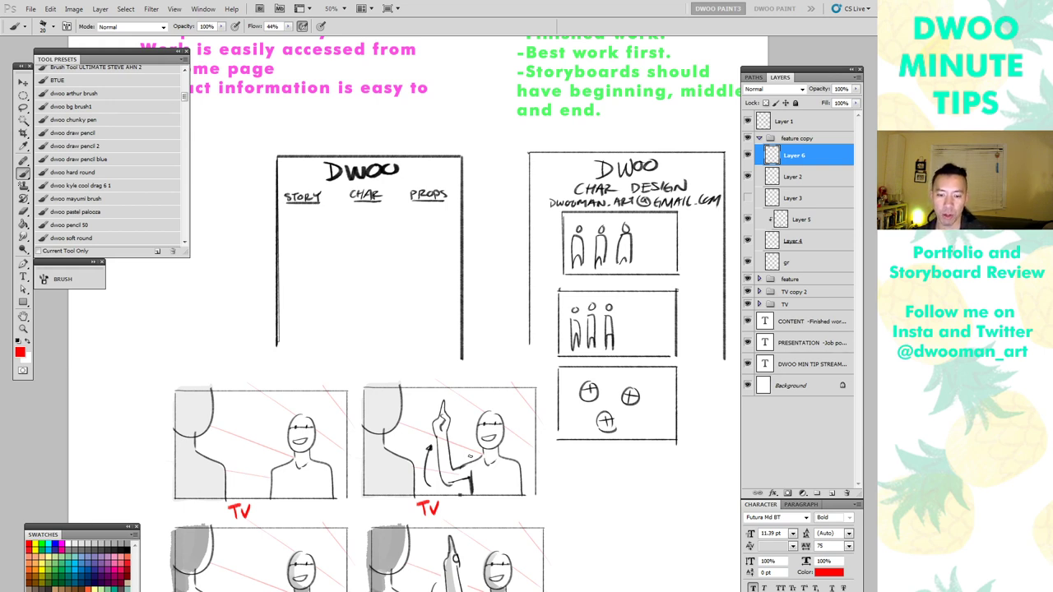
drag(553, 486, 510, 439)
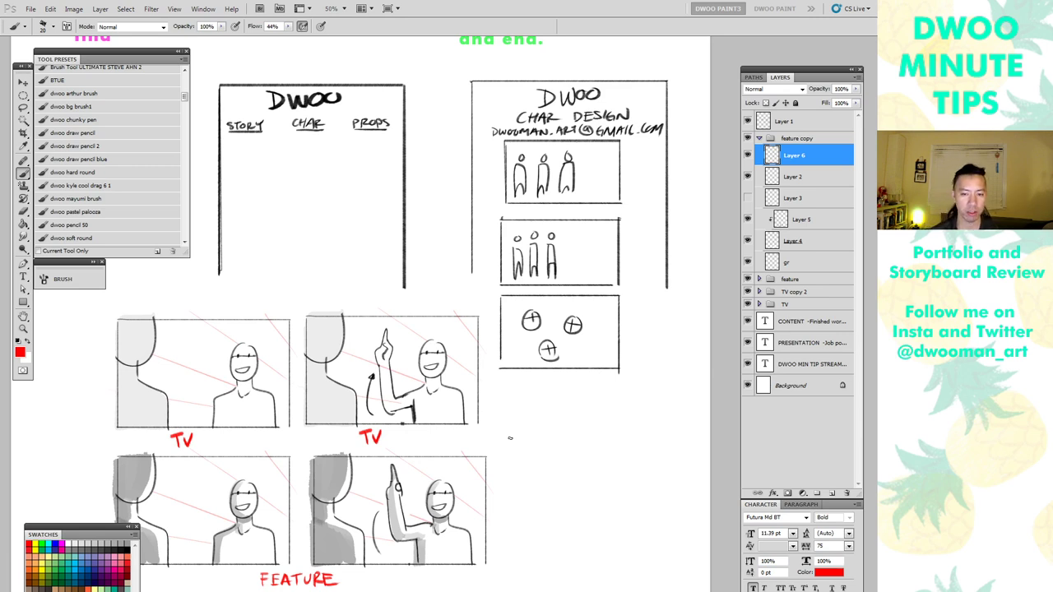
Switch to the Chrome browser and search for "dreamworks feature storyboards" in a new tab
key(alt+Tab)
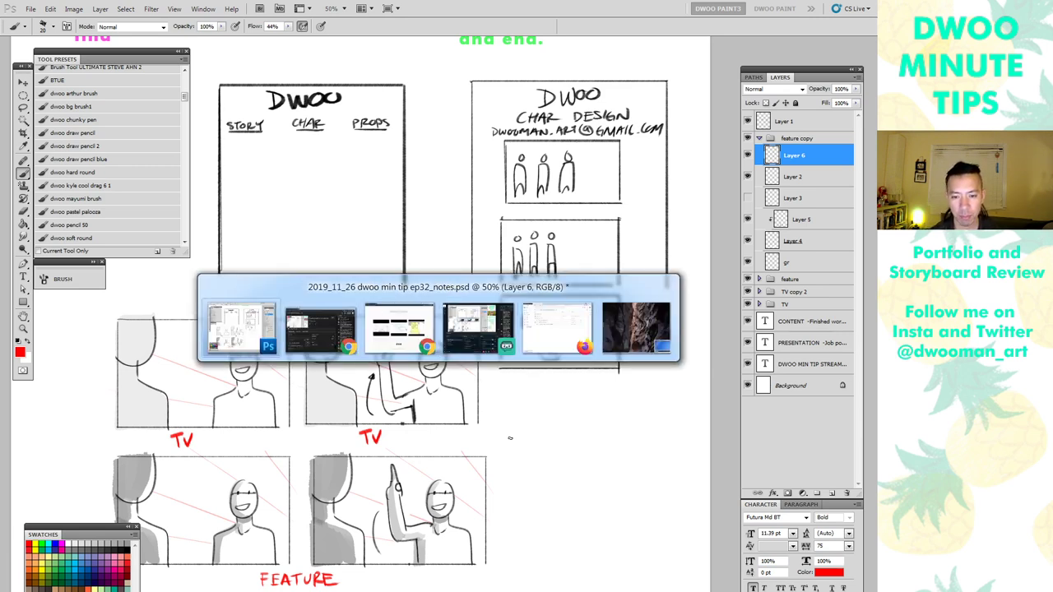
key(ctrl+t)
text(dreamwok)
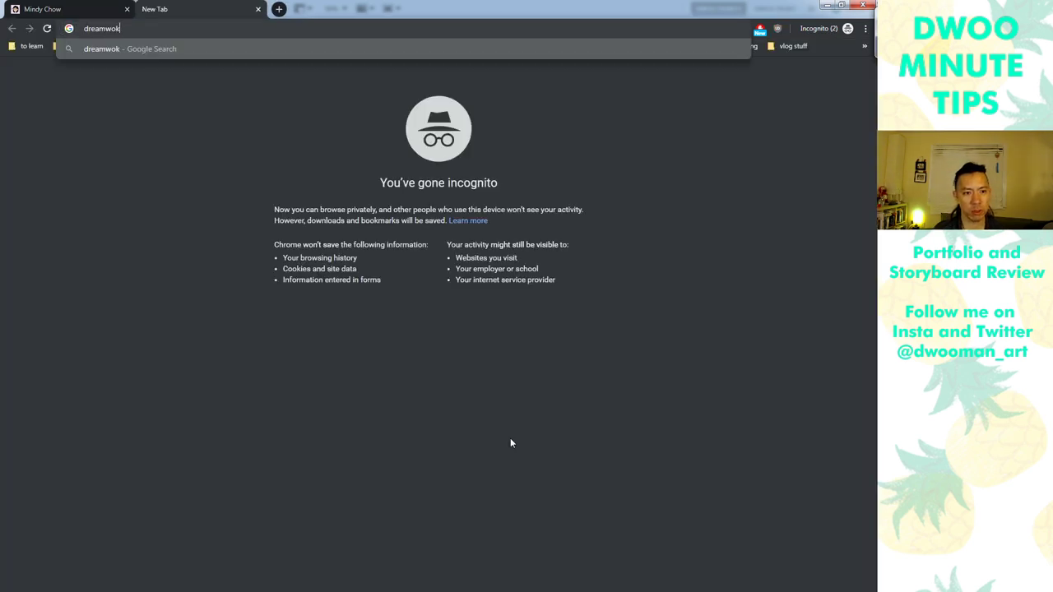
key(BackSpace)
text(rks )
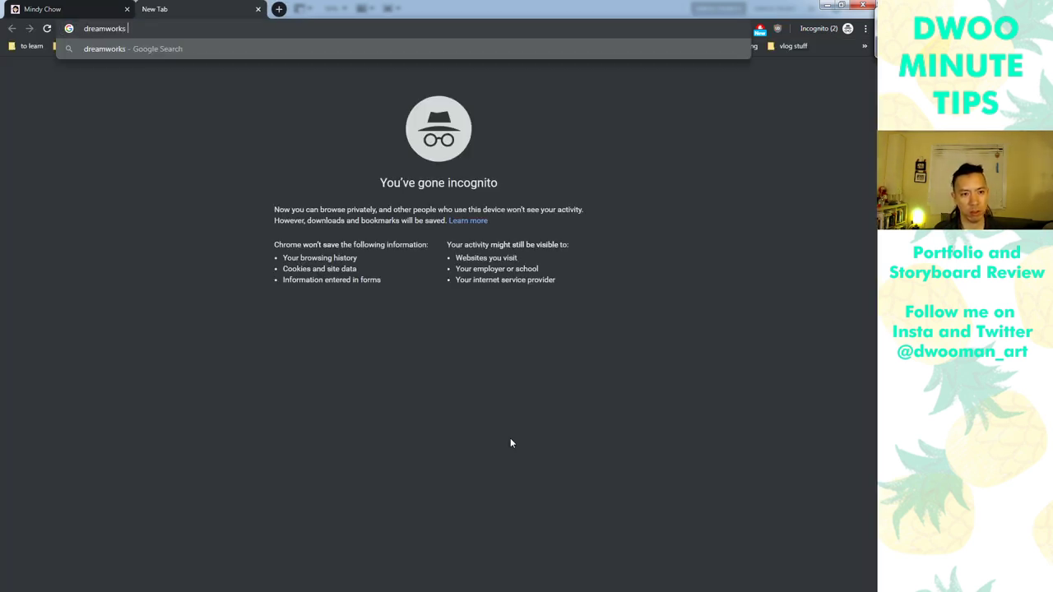
text(feature storyboards)
key(Return)
Search for "disney feature storyboards" in another new tab
key(ctrl+t)
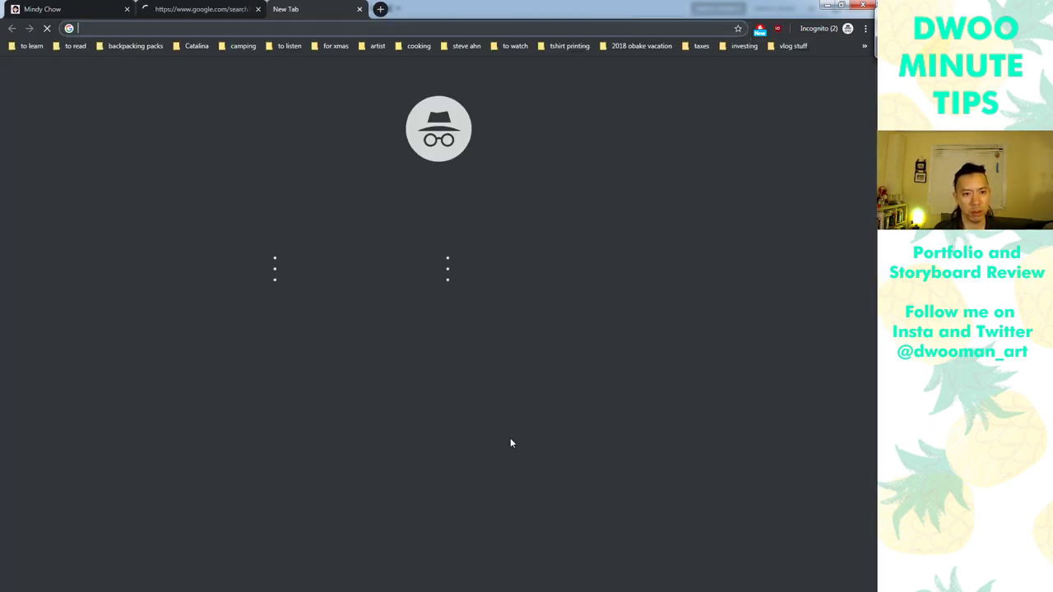
text(disney feature s)
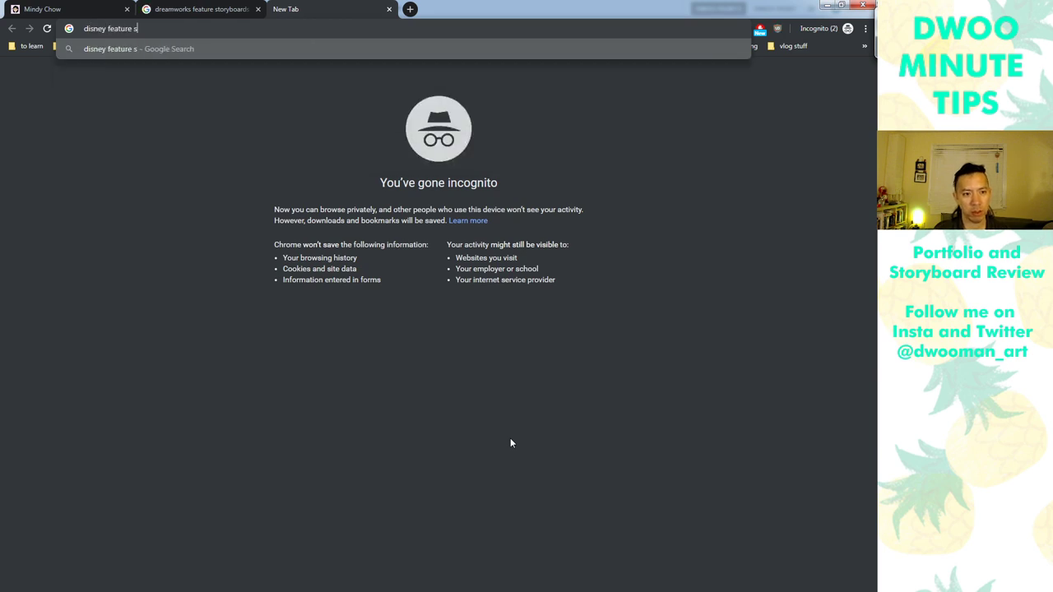
text(toryboards)
key(Return)
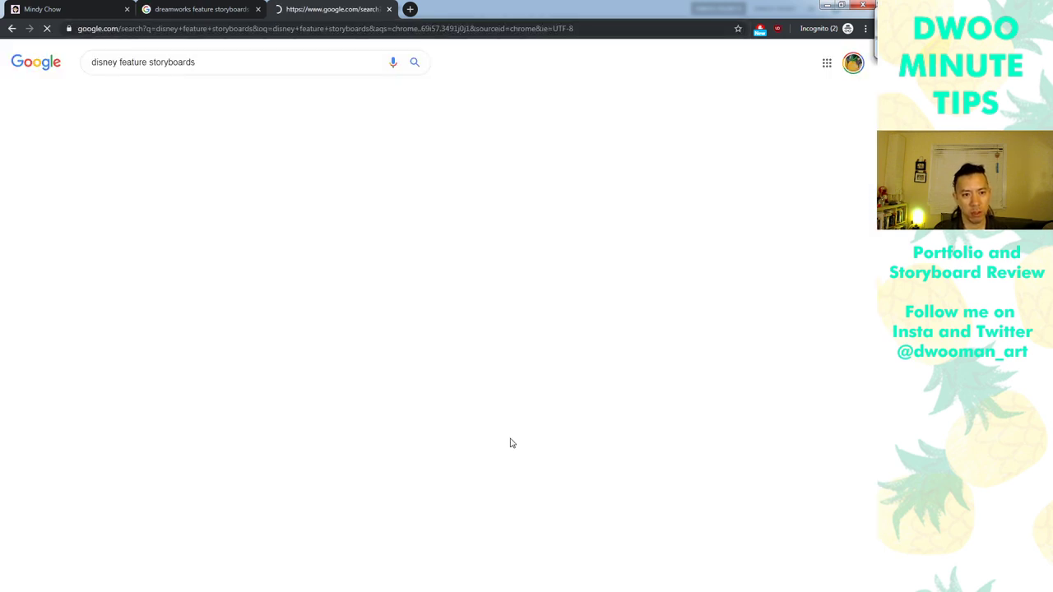
Search for "pixar storyboards" in a separate new tab
key(ctrl+t)
text(pixar st)
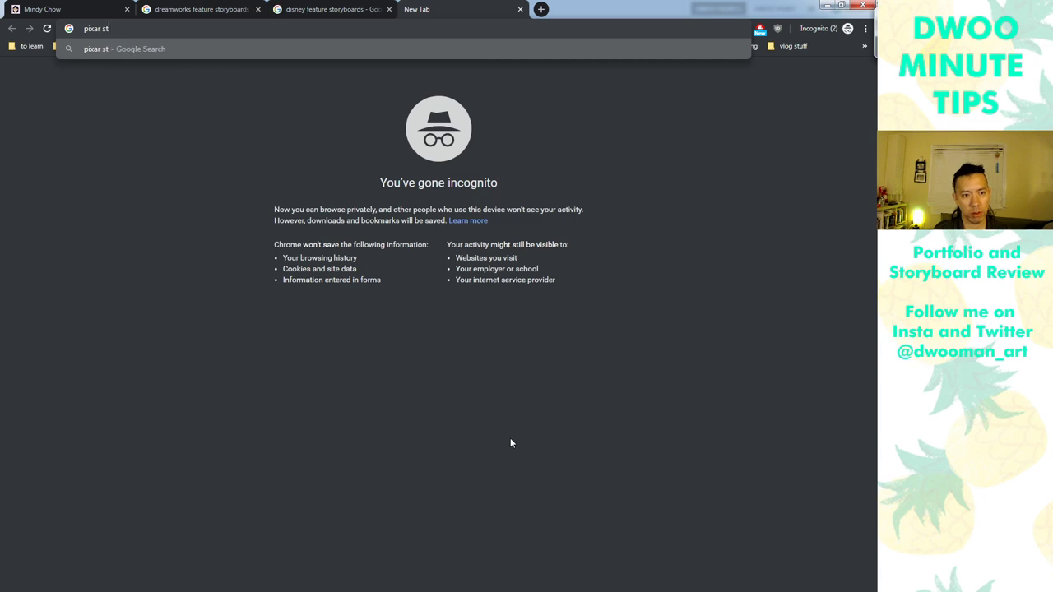
text(oryboards)
key(Return)
Show the image results for the DreamWorks search and preview the Storyboardpage image from nassosvakalis.com
key(ctrl+2)
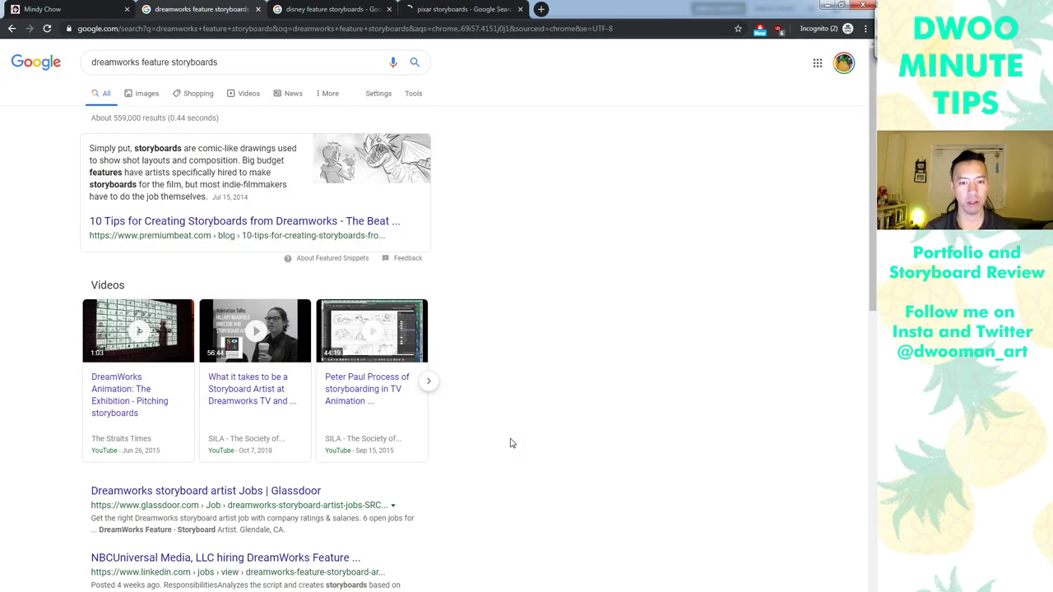
click(147, 96)
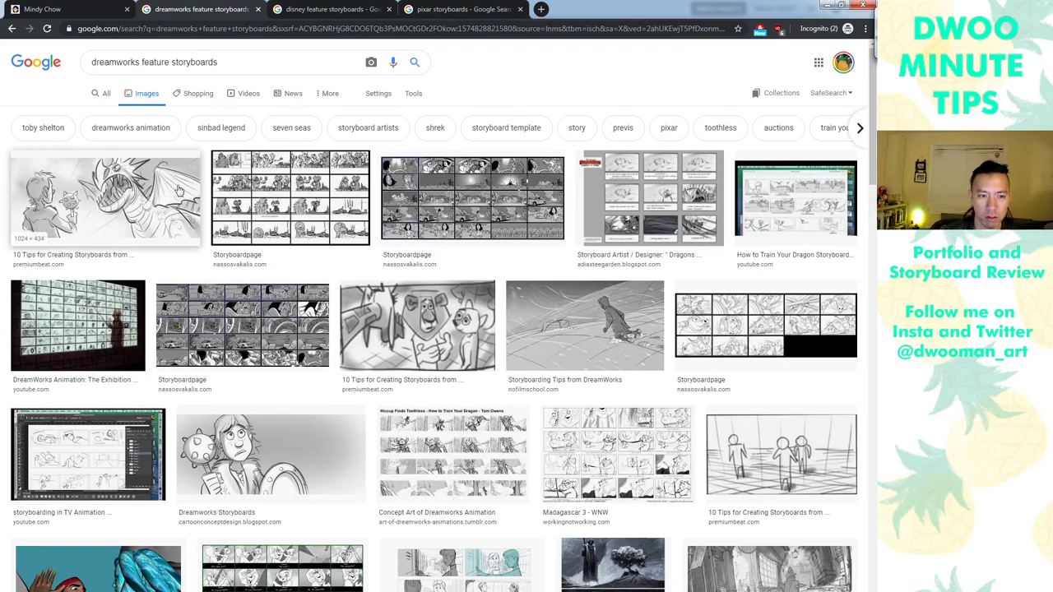
click(254, 197)
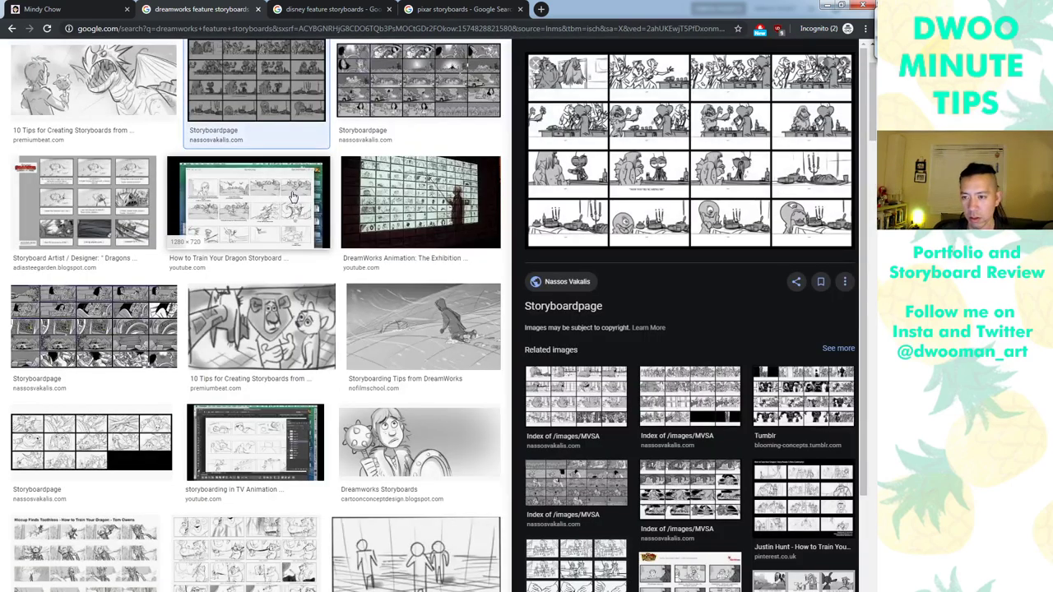
Preview the next Storyboardpage image and the Hiccup Finds Toothless board among the DreamWorks image results
click(444, 78)
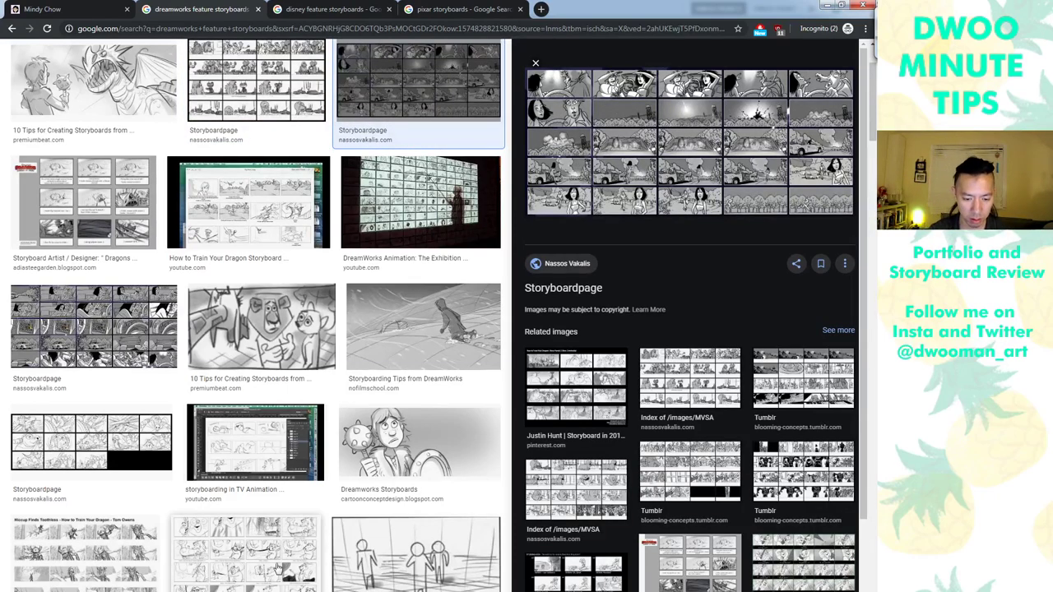
scroll(346, 486, down, 1)
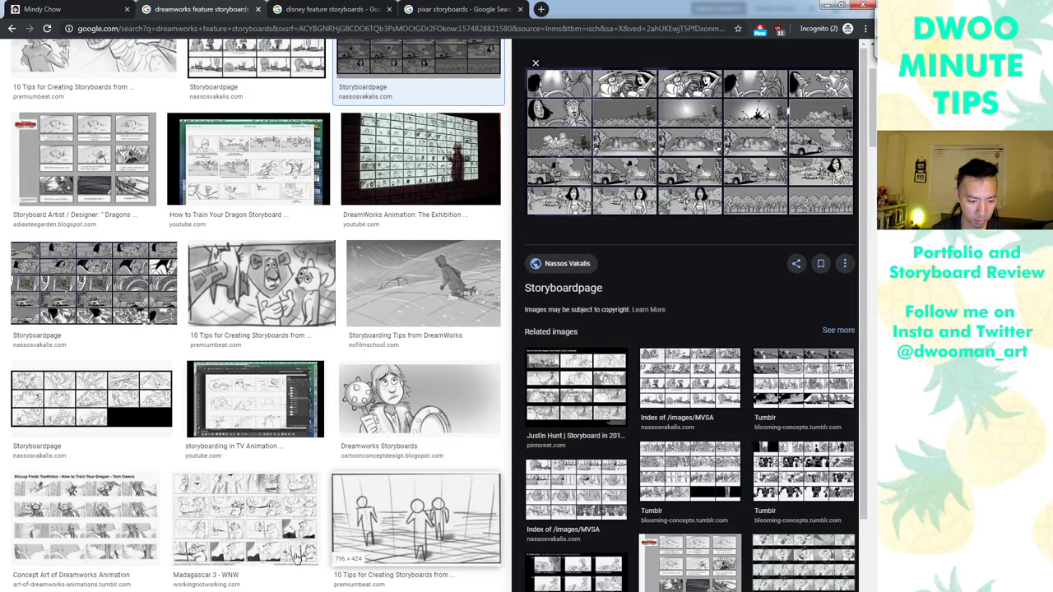
click(122, 516)
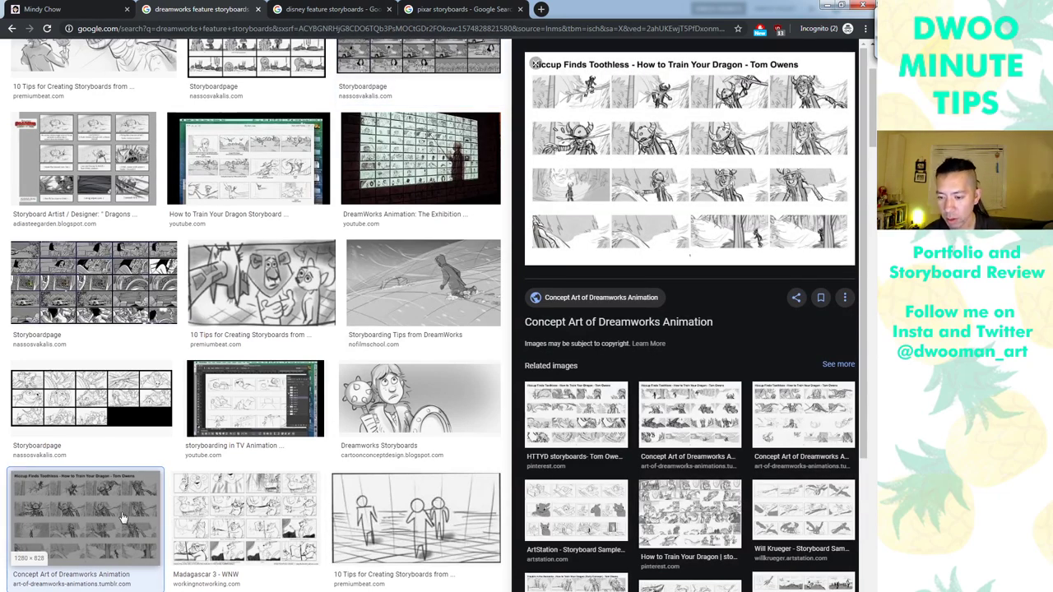
Open the related HTTYD storyboards image from pinterest.com in its own tab and view it at full size
click(605, 436)
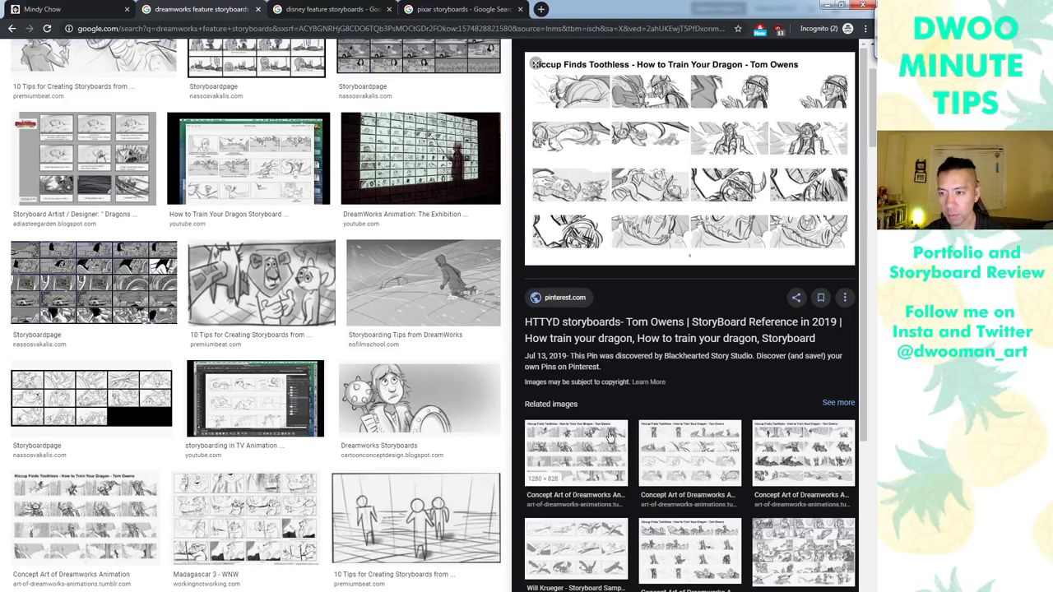
right_click(668, 169)
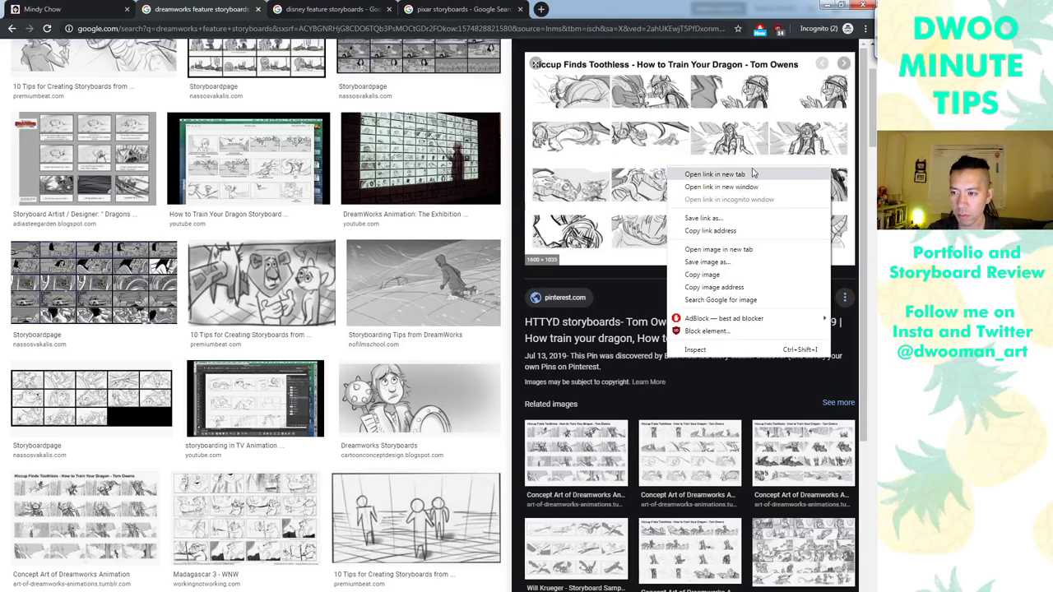
click(718, 249)
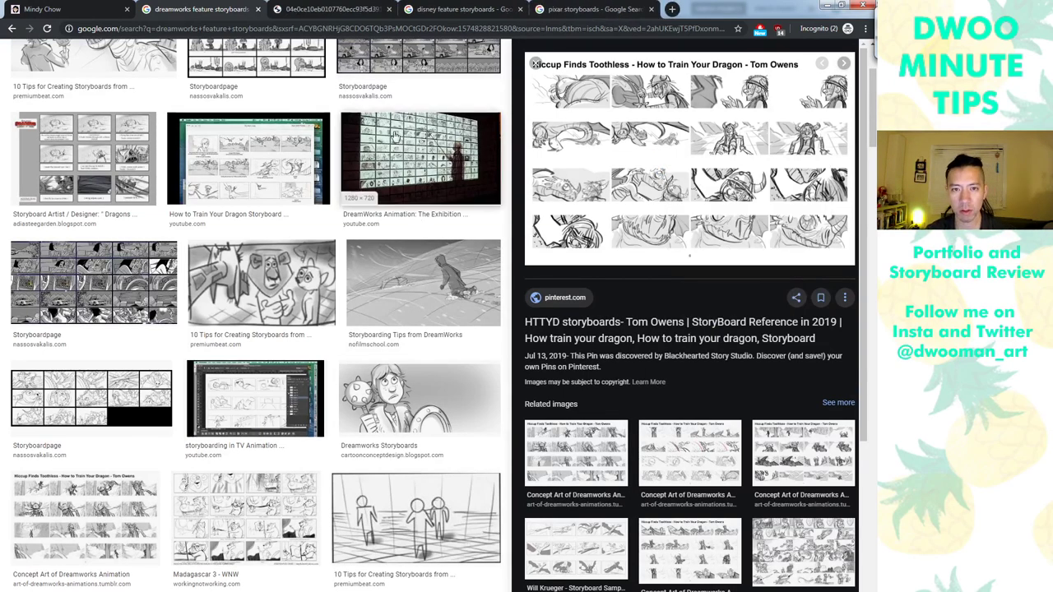
click(337, 9)
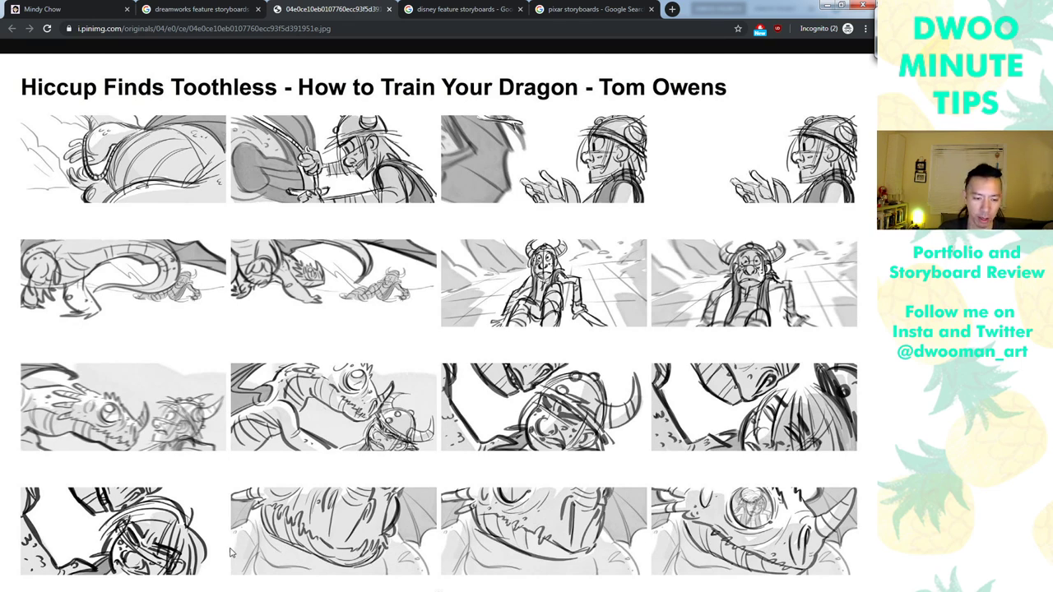
Show the image results for the Disney search and preview the Aladdin storyboard pin and the Make Mine Music storyboard
click(442, 18)
click(145, 95)
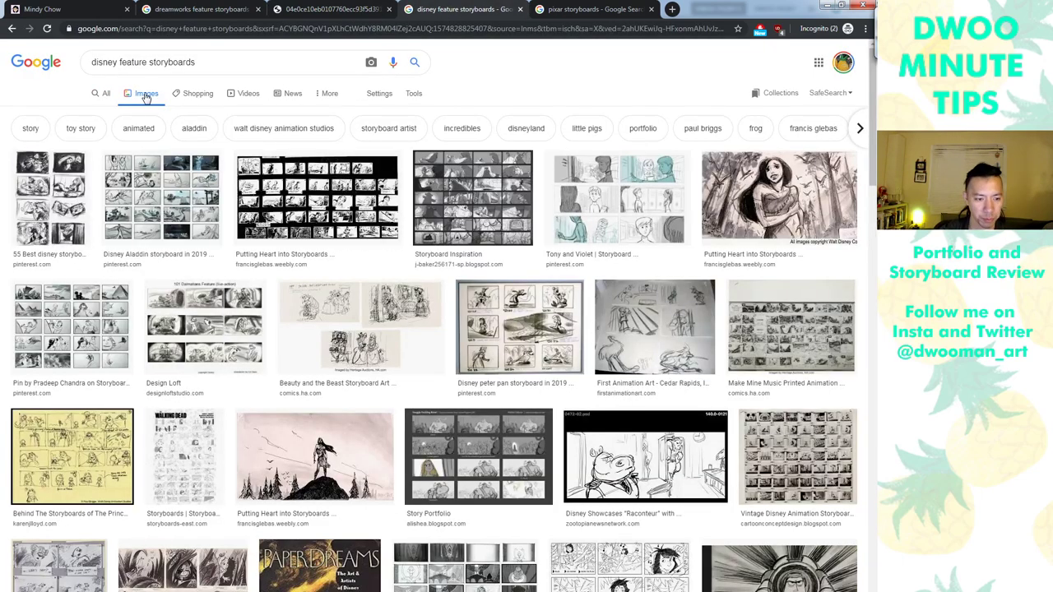
click(94, 329)
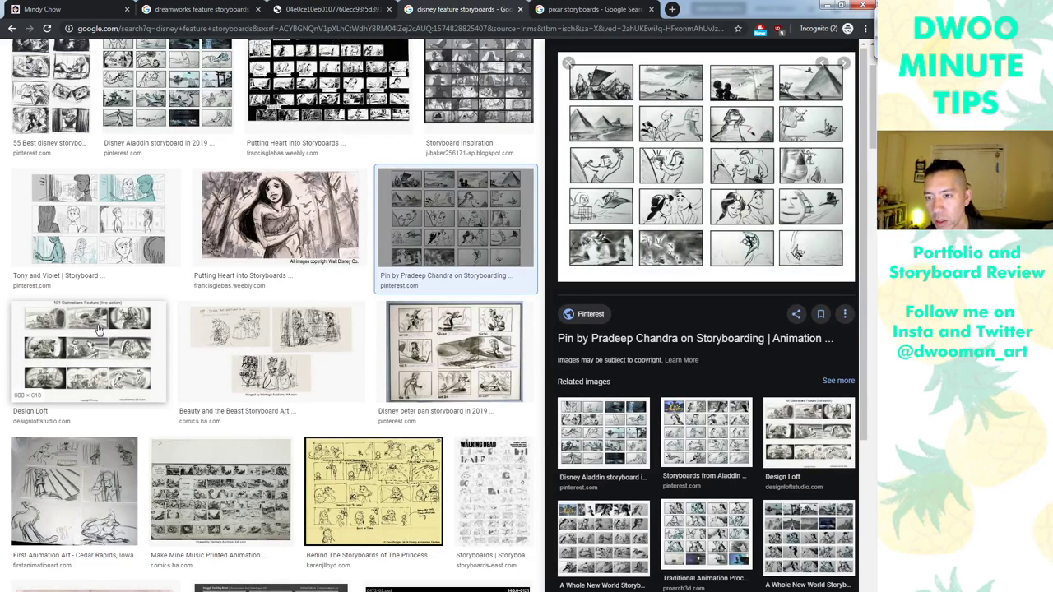
click(253, 516)
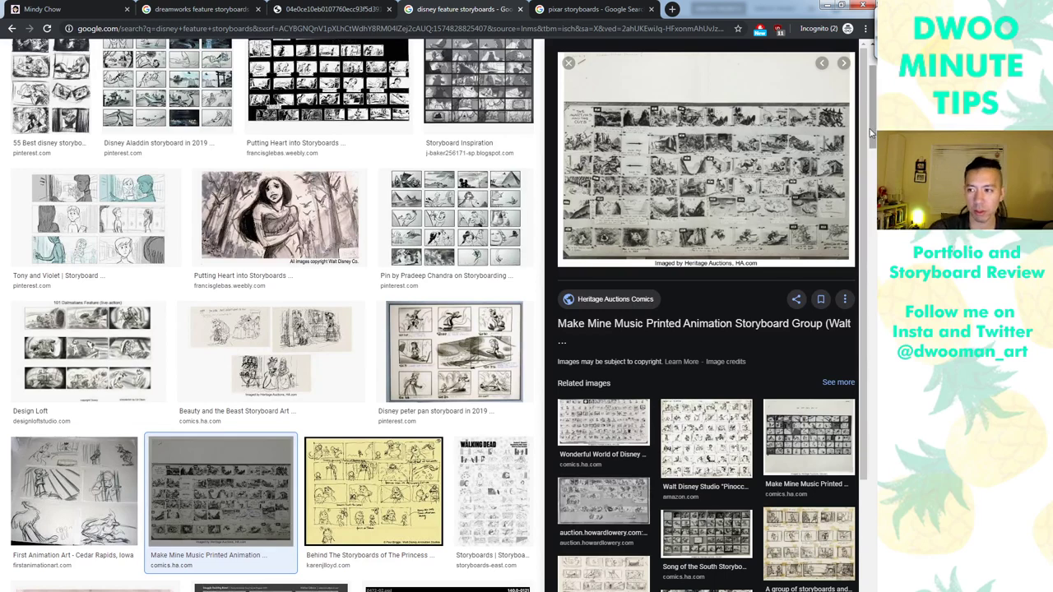
Replace the Disney image search with a search for "moana storyboards"
scroll(869, 129, up, 2)
triple_click(262, 62)
text(n)
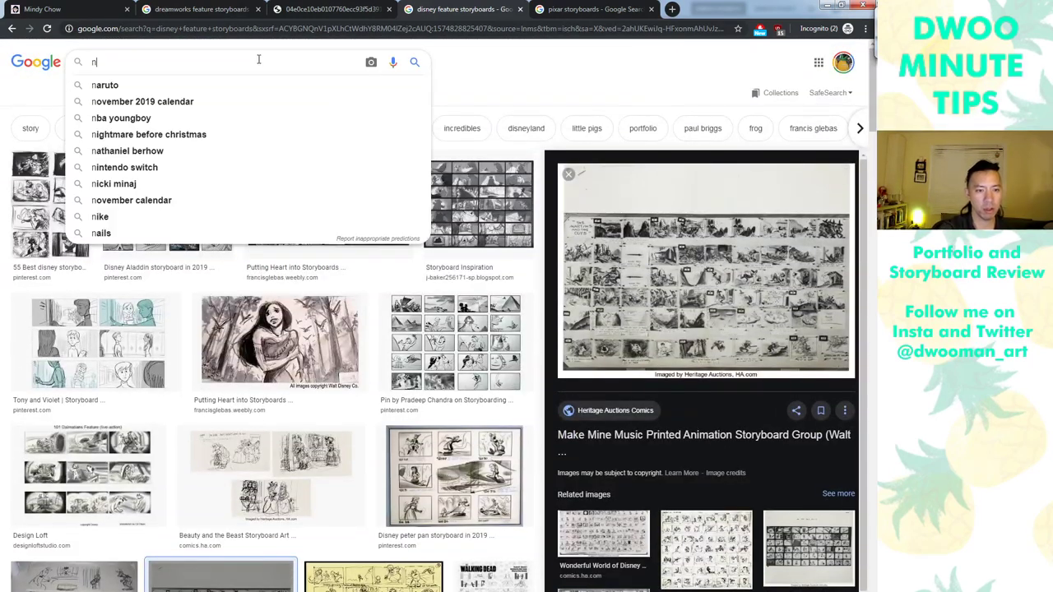
key(BackSpace)
text(moana storyboards)
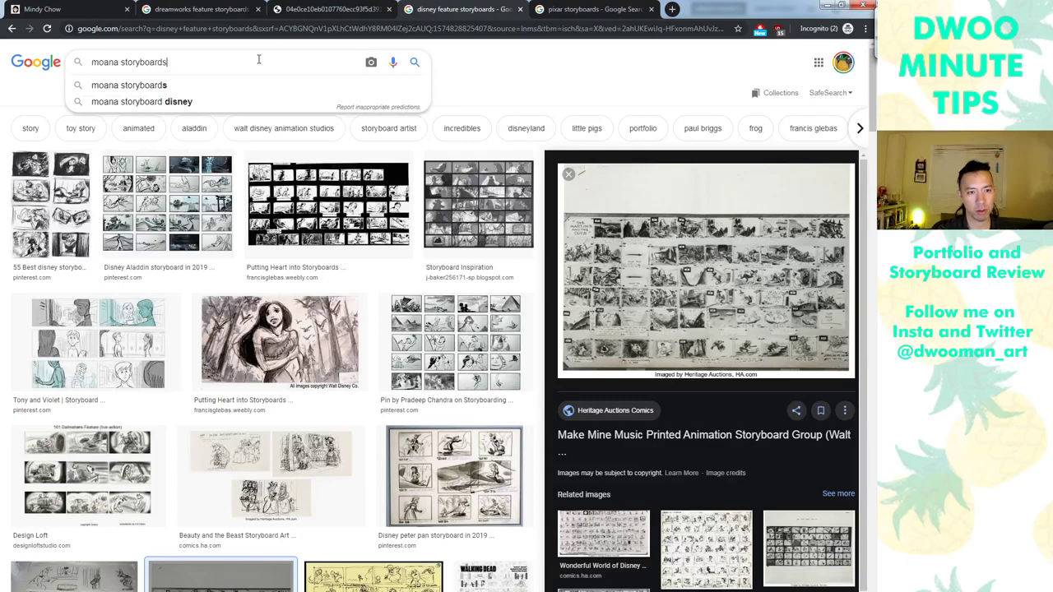
key(Return)
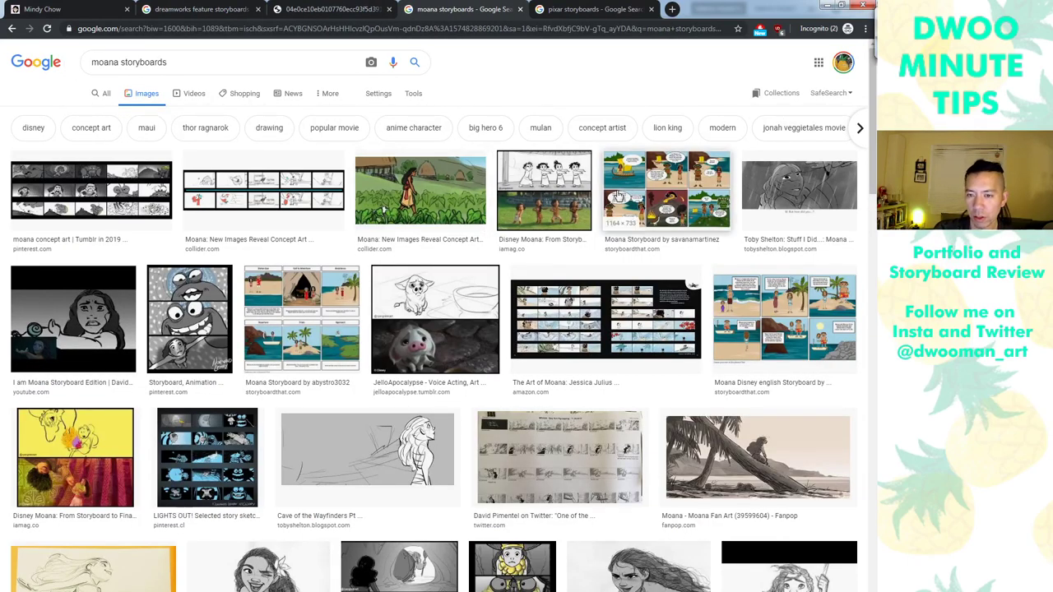
Open the first moana concept art storyboard from pinterest.com in its own tab and view it at full size
click(132, 193)
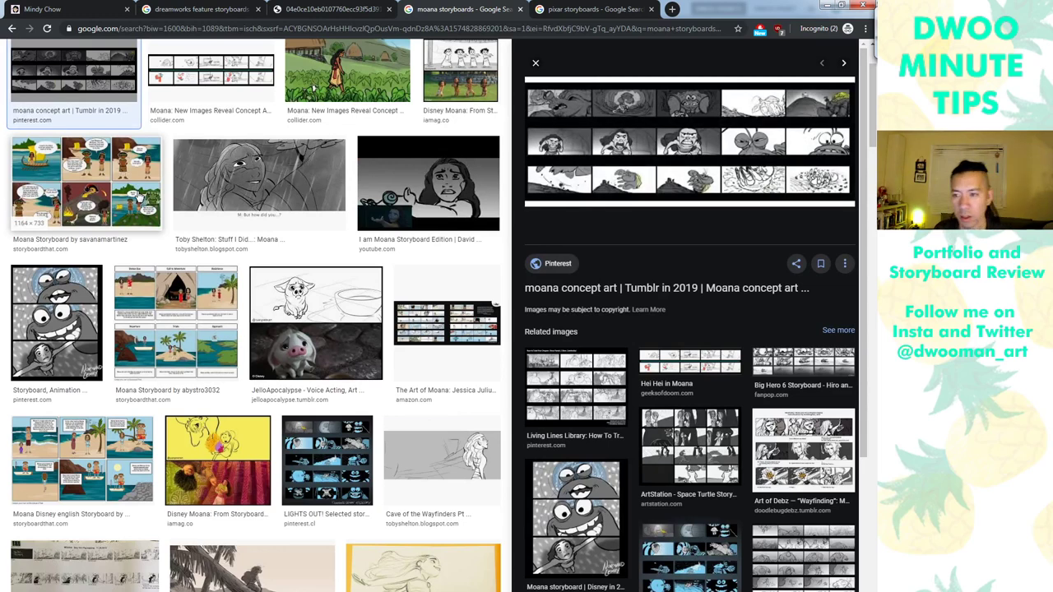
right_click(650, 120)
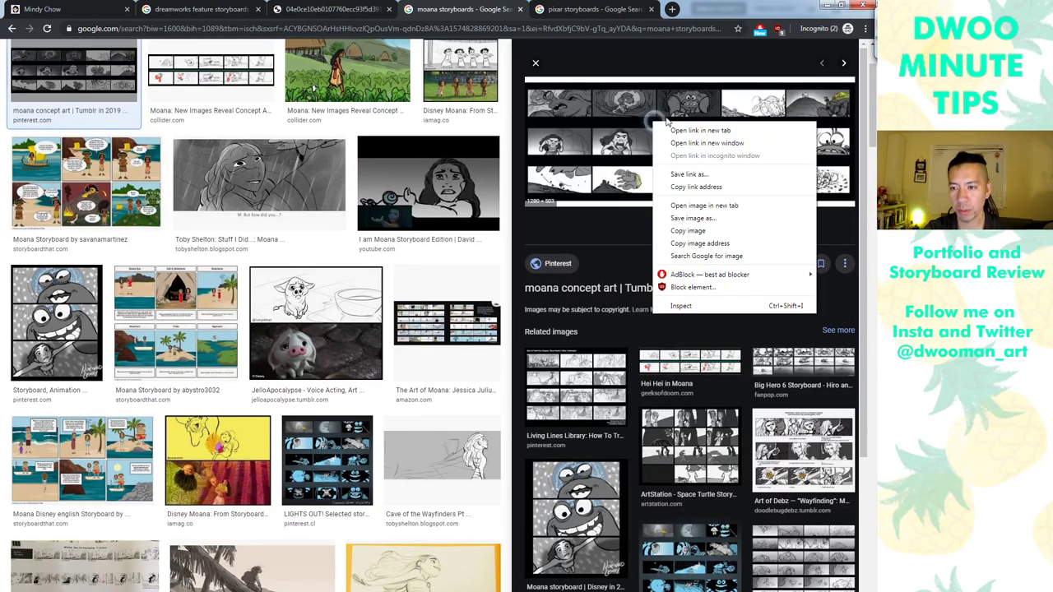
click(722, 205)
key(ctrl+Tab)
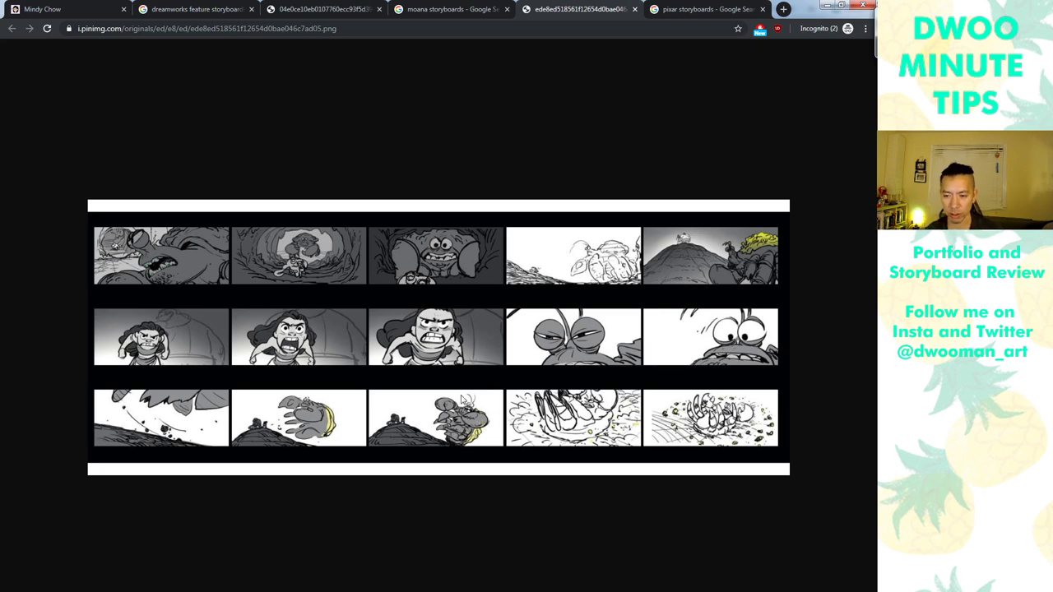
Show the image results for the Pixar search and preview the Storyboards for Pixar's UP image, closing the stray tab
key(ctrl+Tab)
click(145, 96)
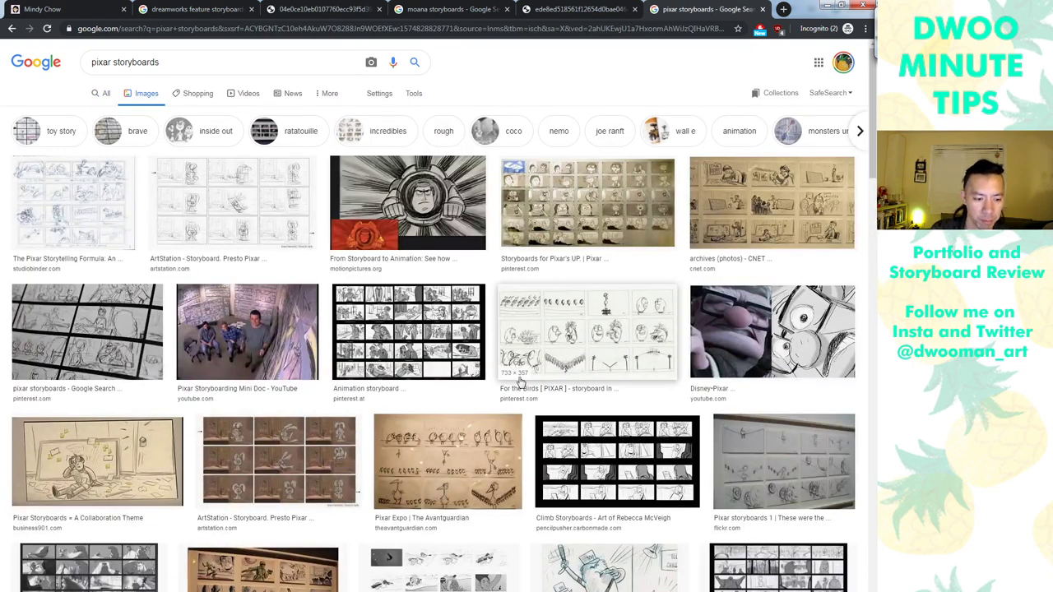
click(170, 64)
click(596, 212)
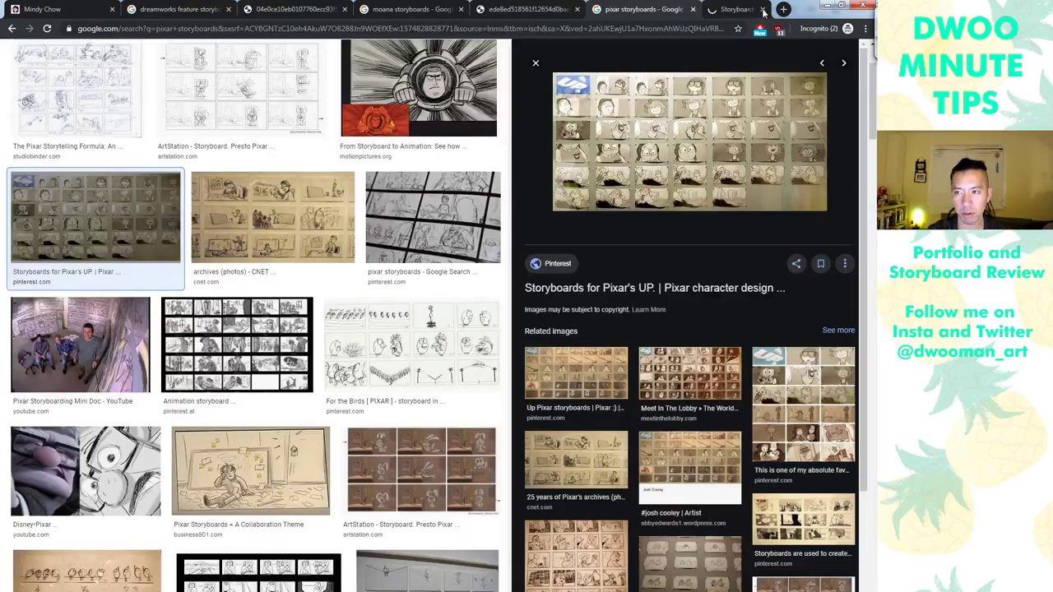
key(ctrl+w)
View the Pixar's UP storyboard image in a separate tab, and close that tab
right_click(692, 154)
click(743, 241)
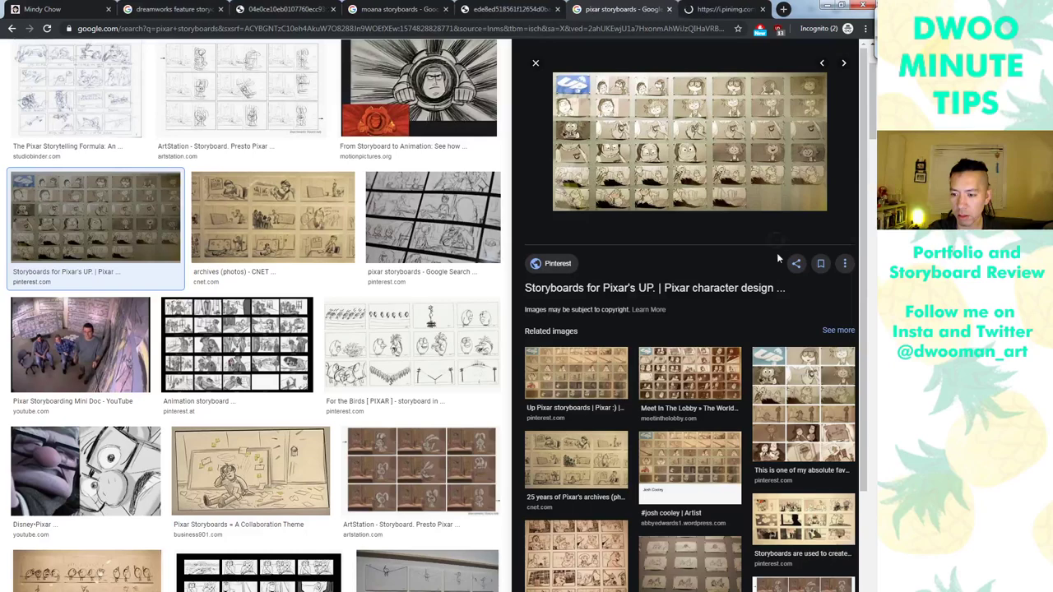
key(ctrl+Tab)
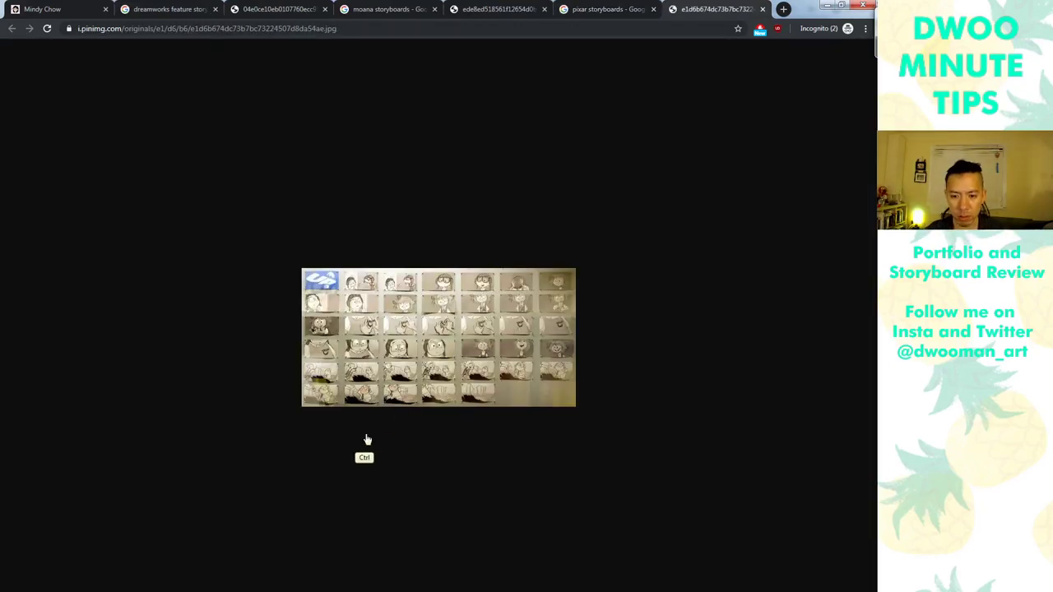
key(ctrl+w)
Replace the Pixar image search with a search for "incredible storyboards"
scroll(220, 93, up, 3)
triple_click(211, 63)
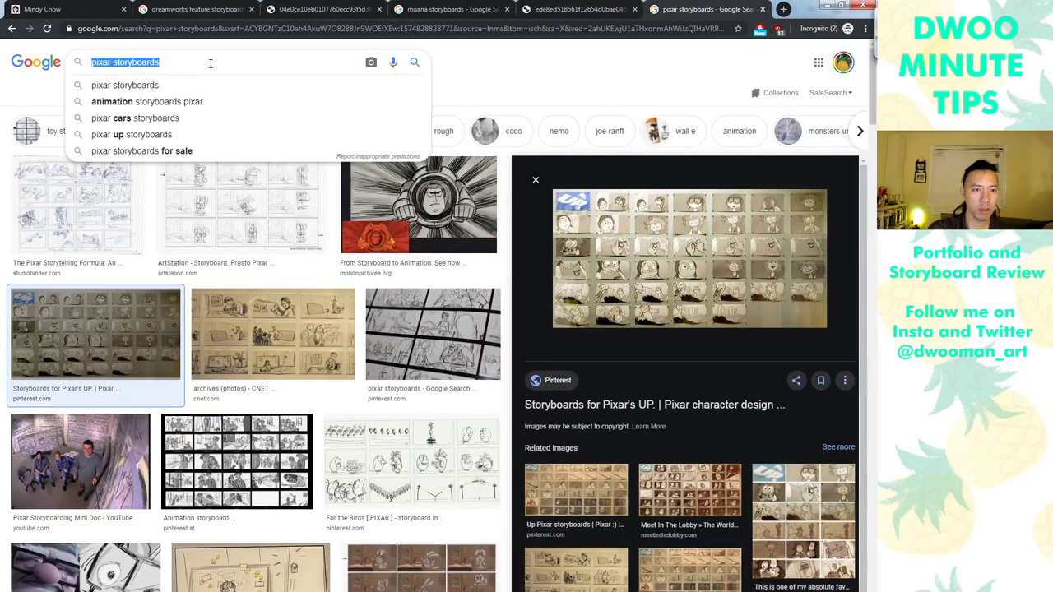
text(incredible storyboard)
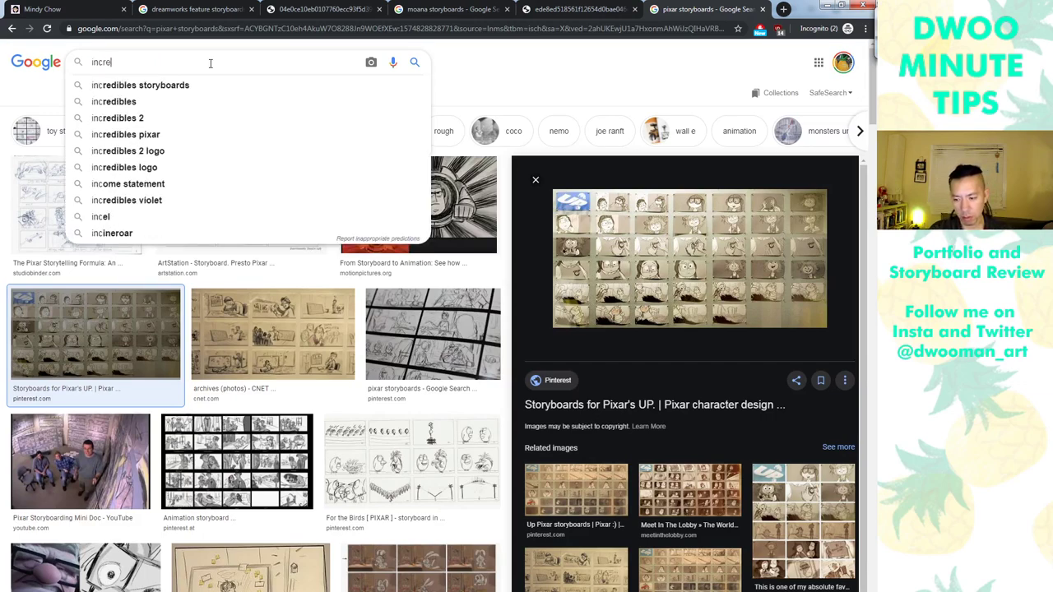
text(s)
key(Return)
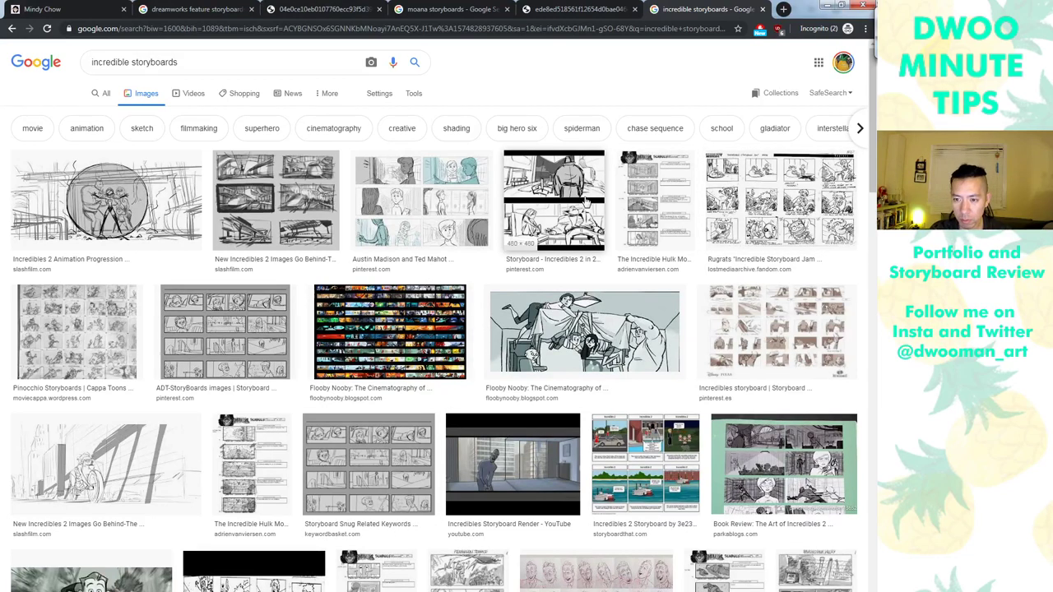
Preview the Incredibles 2 storyboard, its related train station concept and the related The Incredibles storyboard page
click(548, 212)
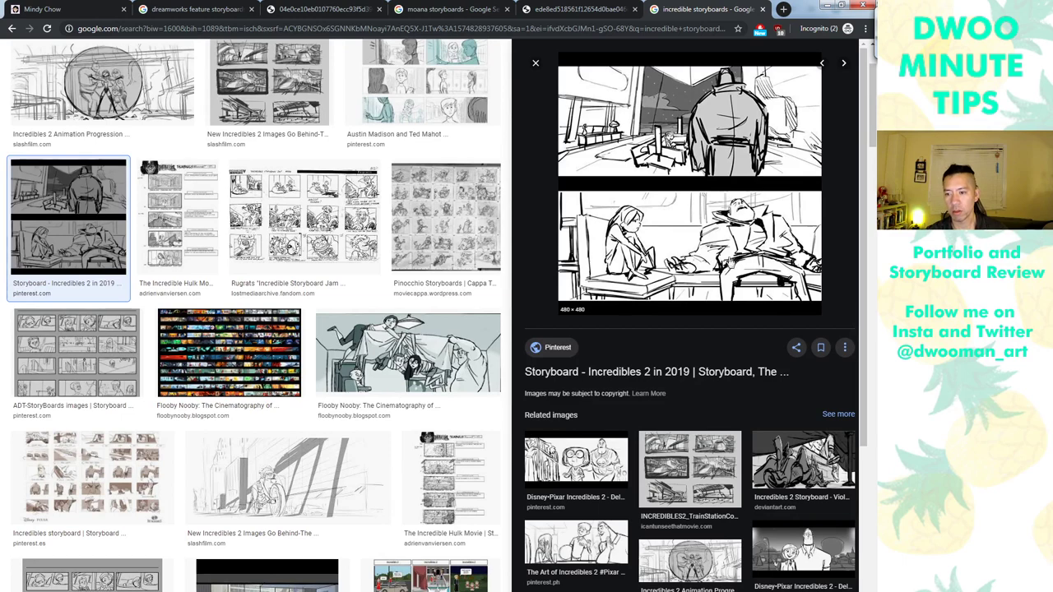
click(675, 491)
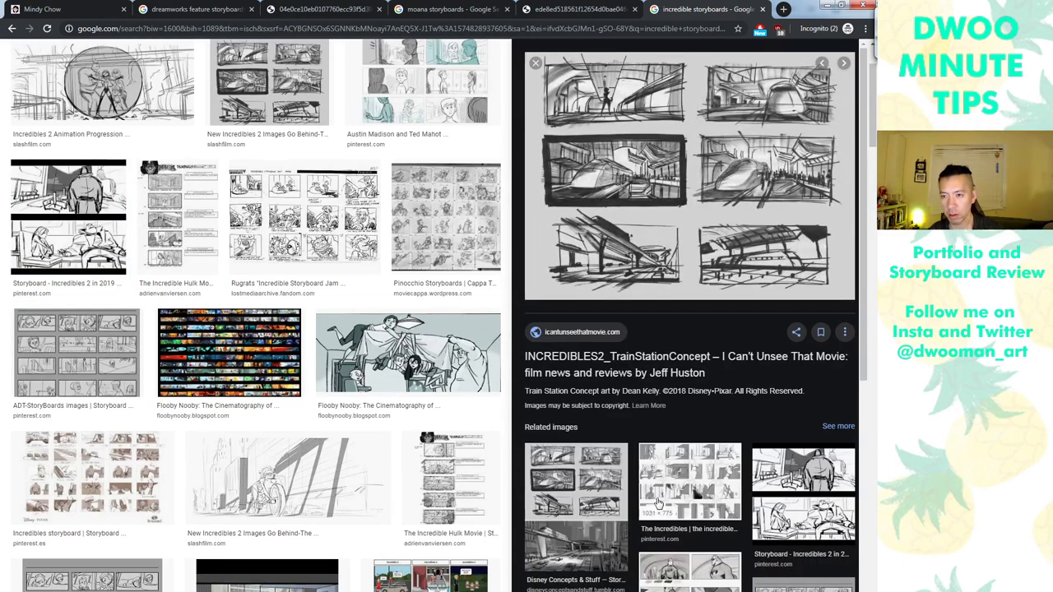
click(679, 489)
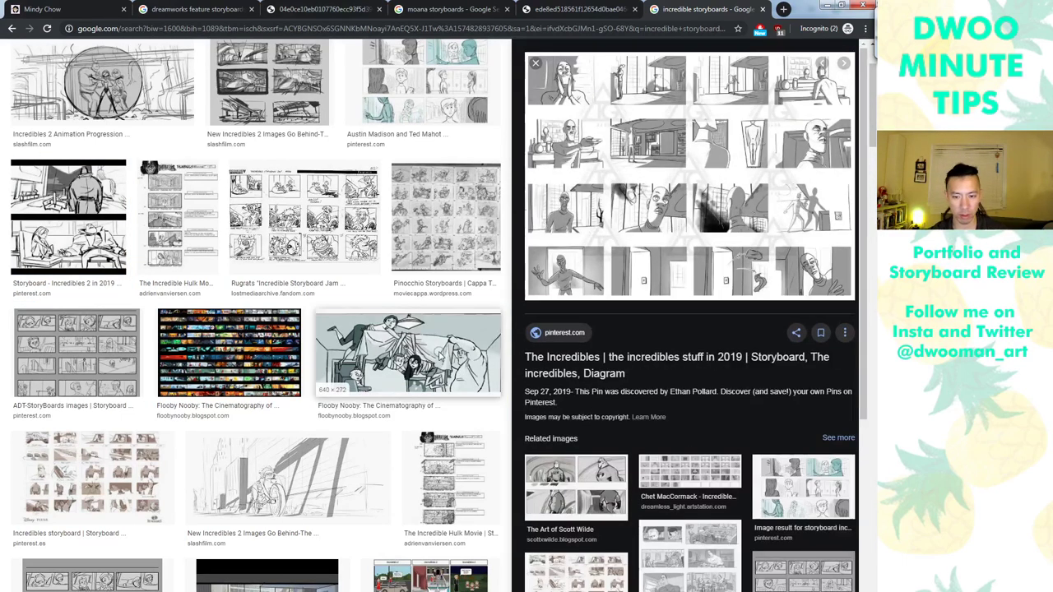
Preview the Flooby Nooby cinematography frame, the Incredibles storyboard sheet, the Art of Incredibles 2 page and the Slash Film face sketches
click(442, 359)
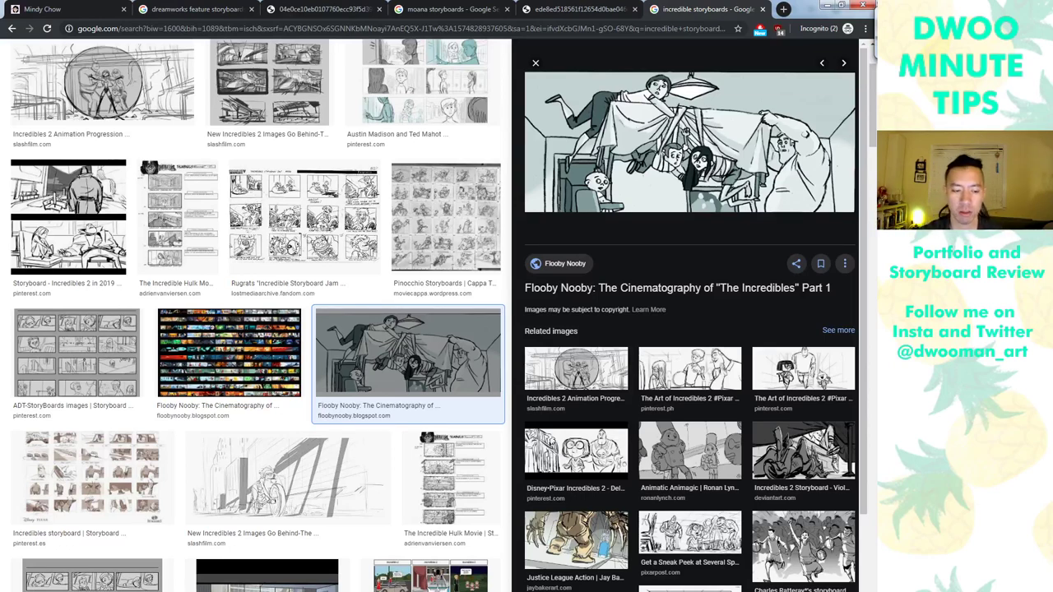
click(96, 481)
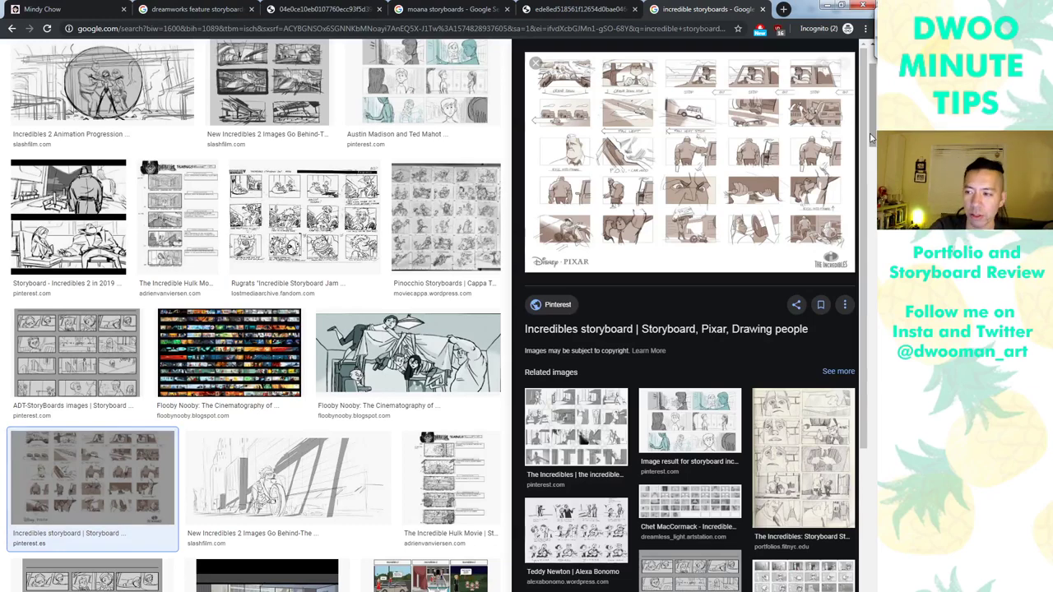
scroll(94, 481, down, 5)
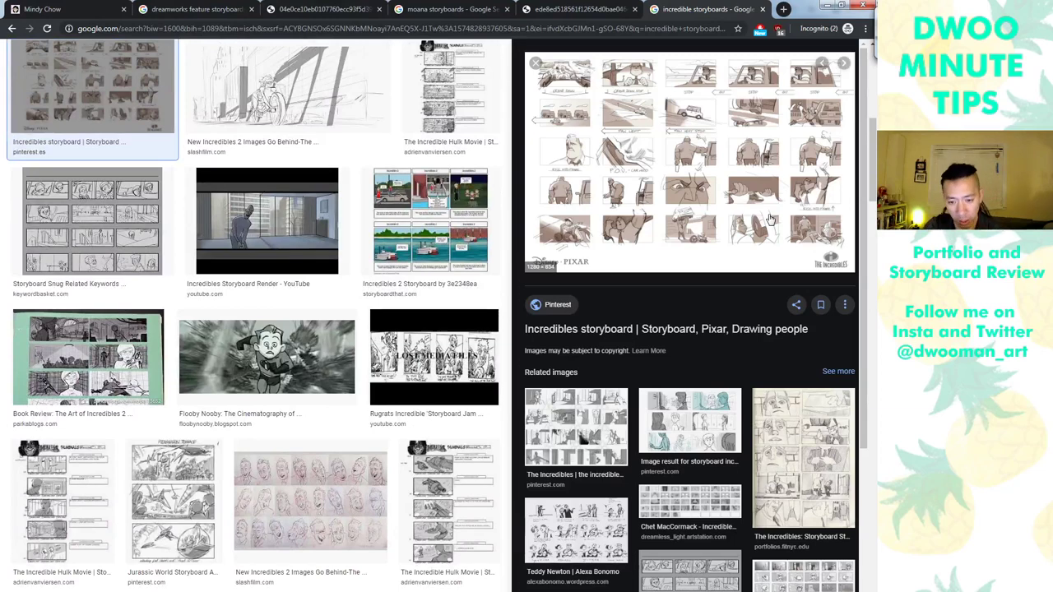
click(88, 358)
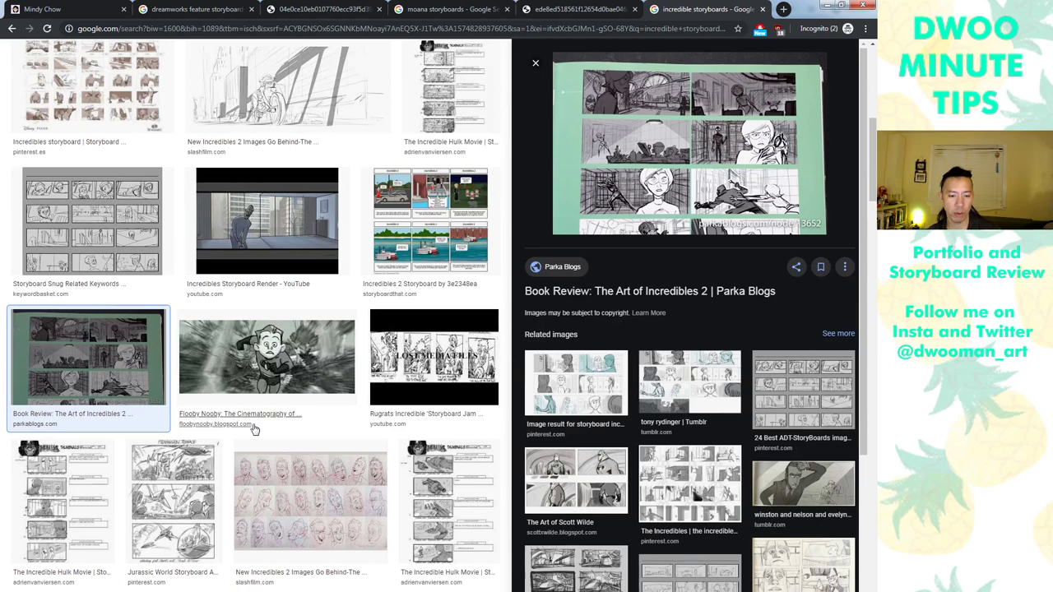
click(306, 502)
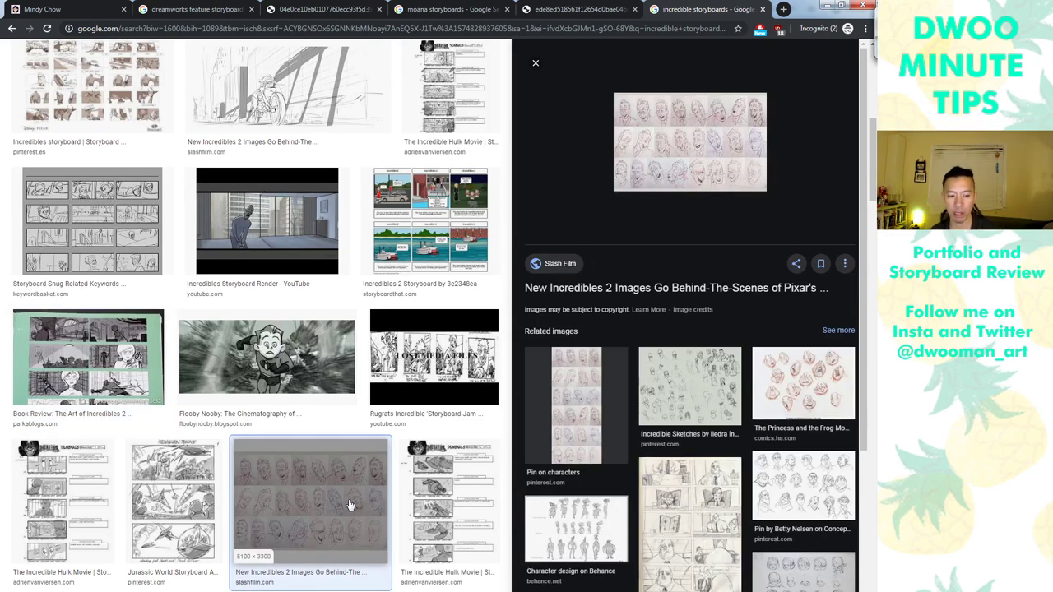
Switch to Photoshop and draw a wide black frame beside the second feature panel, labelled 2:39 above and 1 at its side
click(176, 527)
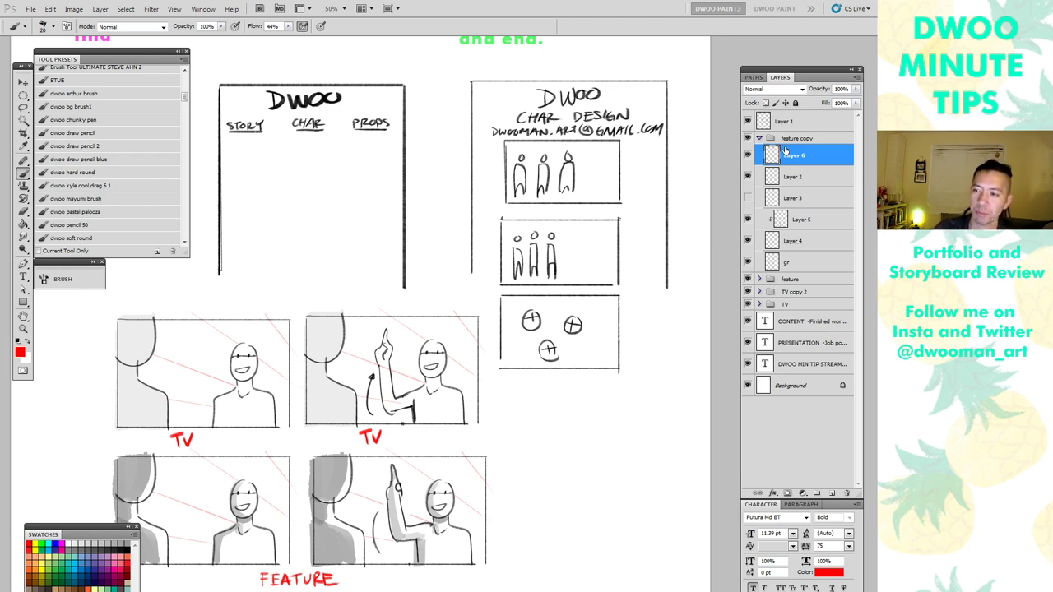
drag(521, 502, 498, 478)
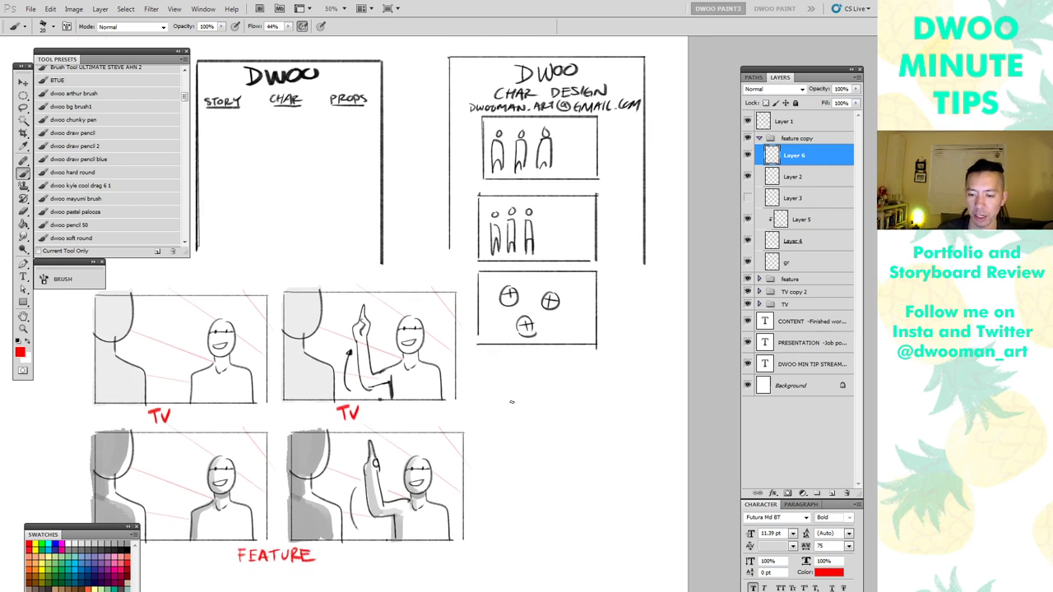
drag(484, 523, 484, 434)
key(ctrl+z)
key(d)
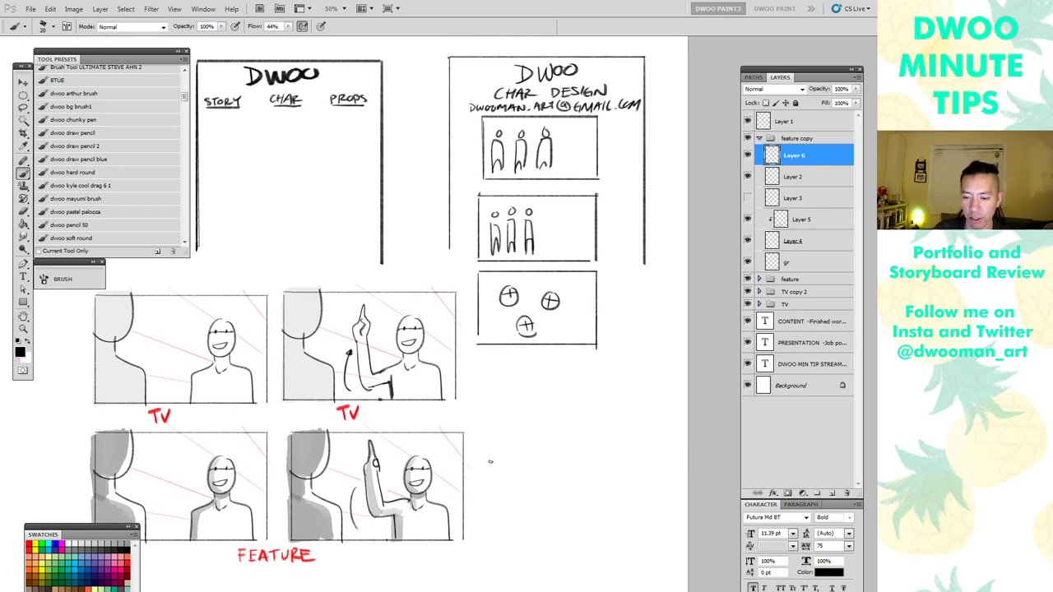
mouse_move(483, 516)
mouse_down()
mouse_move(483, 442)
mouse_move(648, 442)
mouse_move(657, 517)
mouse_up()
click(525, 429)
drag(512, 429, 543, 438)
click(525, 436)
drag(597, 533, 592, 496)
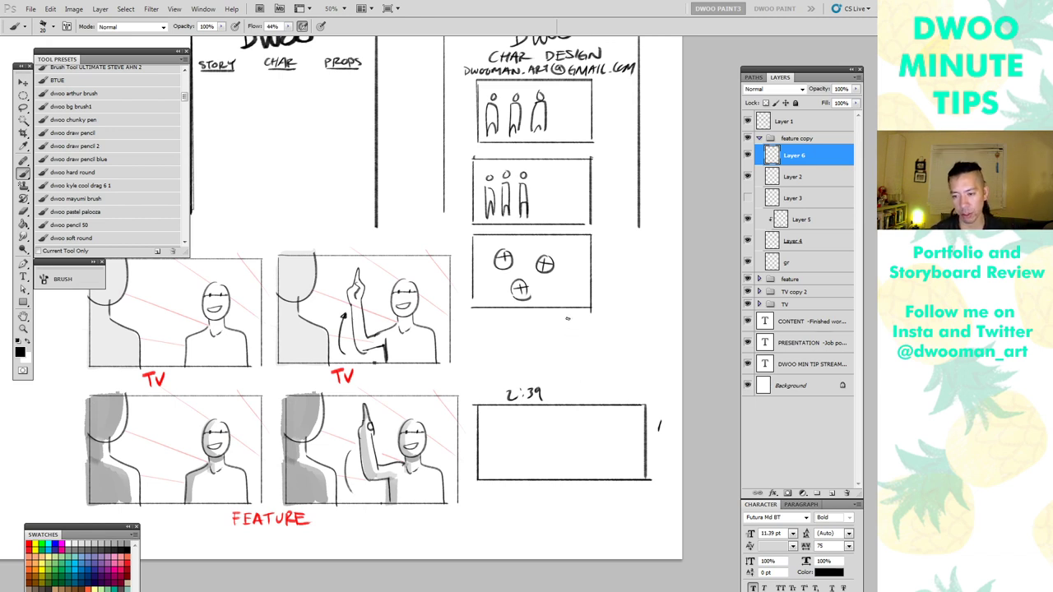
Draw a smaller black frame above the 2:39 frame, redrawing its bottom edge slightly higher
mouse_move(567, 317)
mouse_down()
mouse_move(568, 381)
mouse_move(568, 318)
mouse_move(653, 317)
mouse_move(668, 331)
mouse_move(667, 382)
mouse_up()
drag(567, 381, 665, 381)
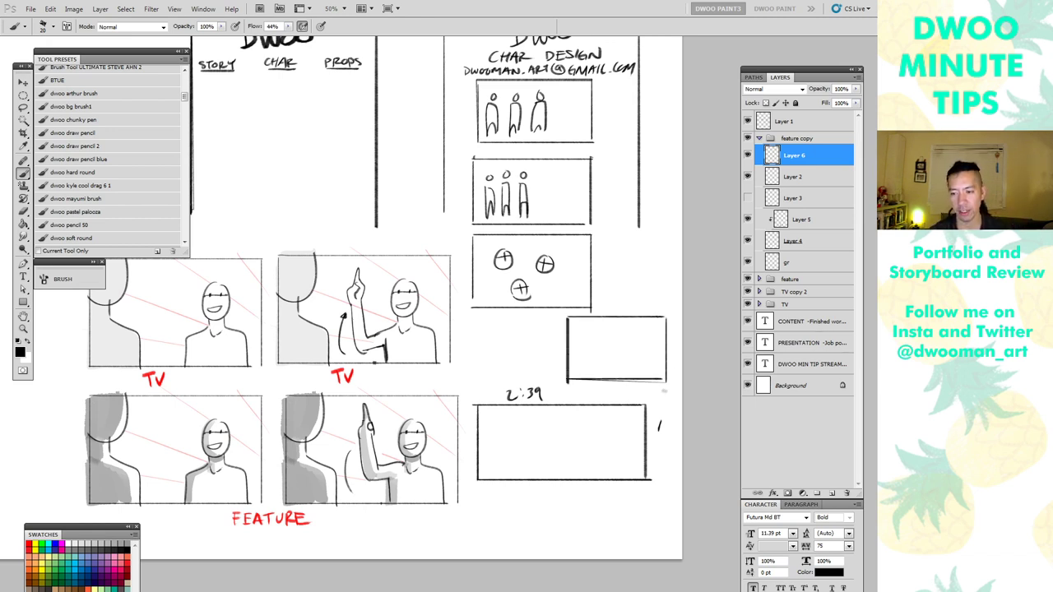
key(ctrl+z)
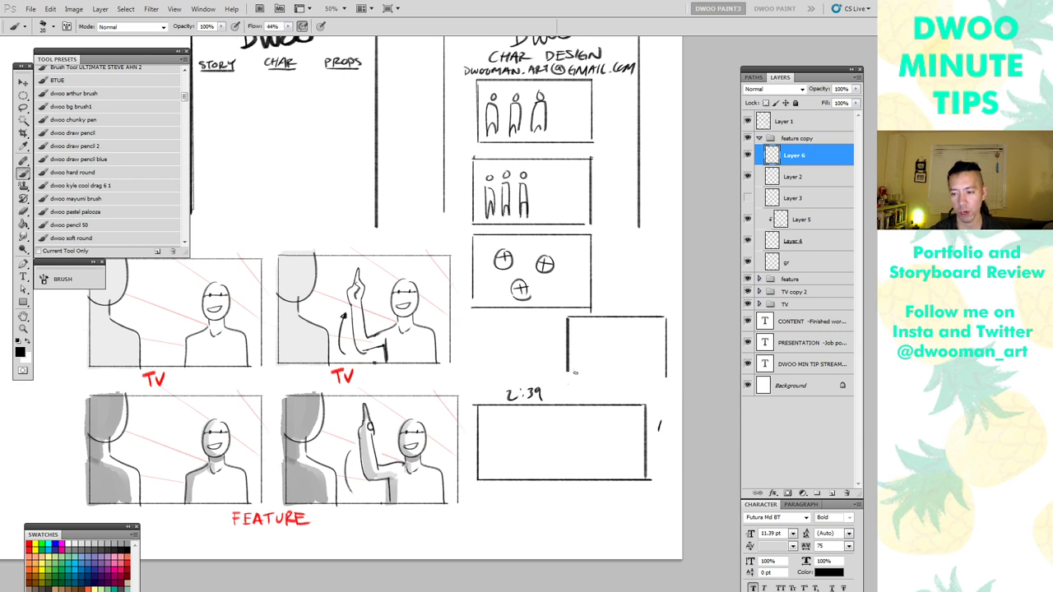
drag(569, 372, 666, 372)
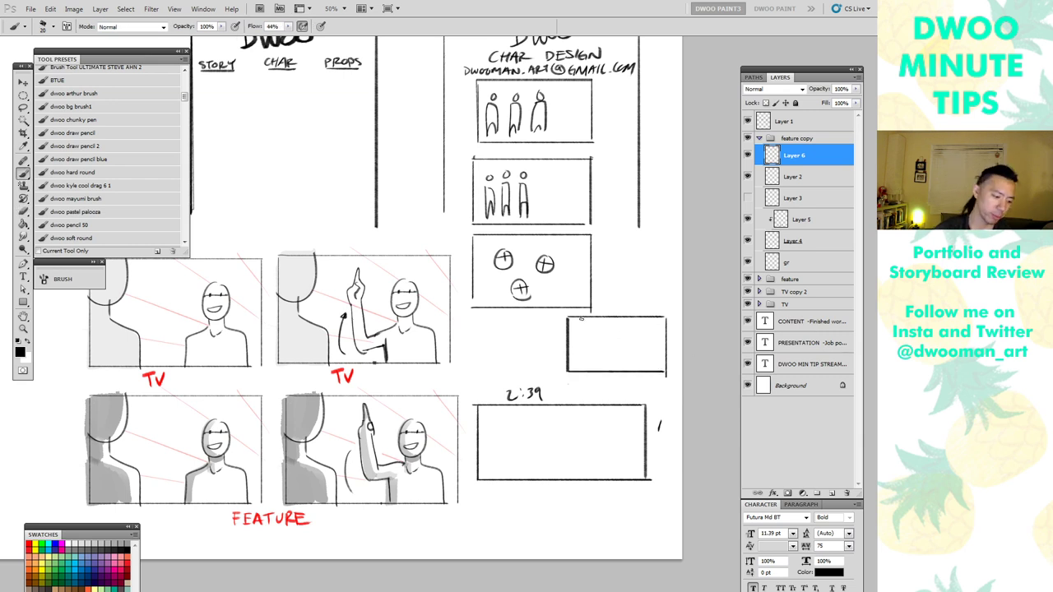
Move the smaller frame closer to the 2:39 frame with a rectangular selection and label it 16 above and 9 at its side
key(m)
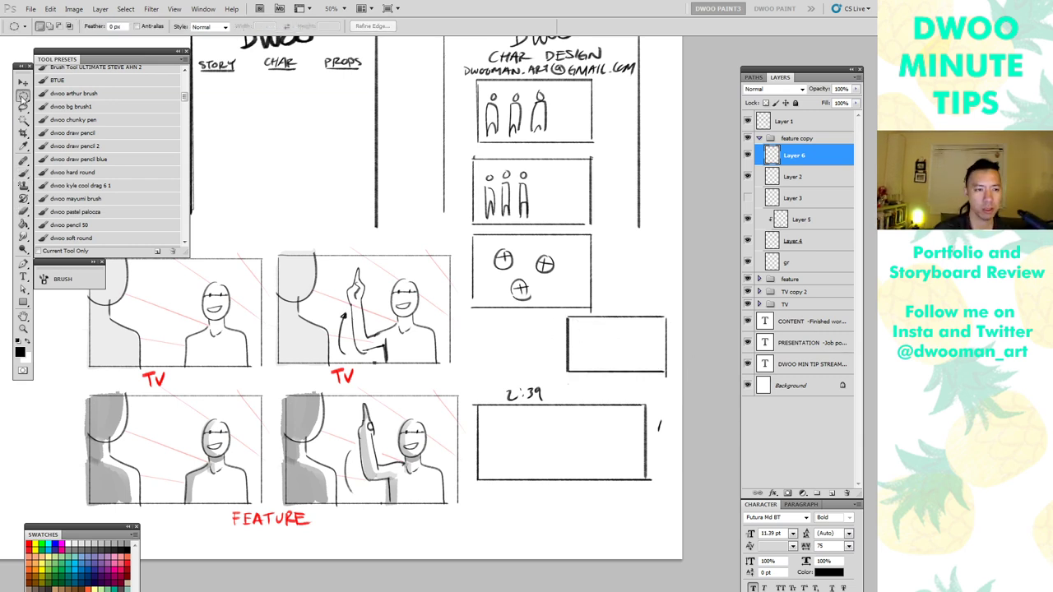
drag(23, 97, 74, 96)
mouse_move(553, 314)
mouse_down()
mouse_move(611, 367)
mouse_move(679, 378)
mouse_move(661, 387)
mouse_up()
key(v)
key(ctrl+d)
key(b)
drag(608, 312, 607, 322)
drag(615, 312, 613, 320)
drag(667, 335, 661, 354)
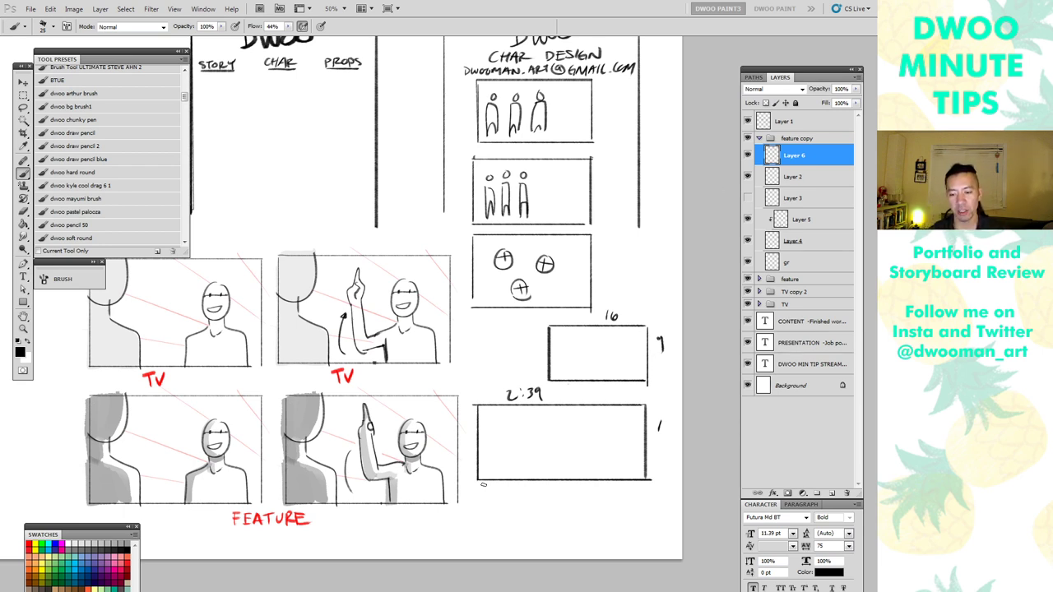
Paint thick black letterbox bars along the bottom and top edges of the 16:9 frame
drag(550, 381, 648, 383)
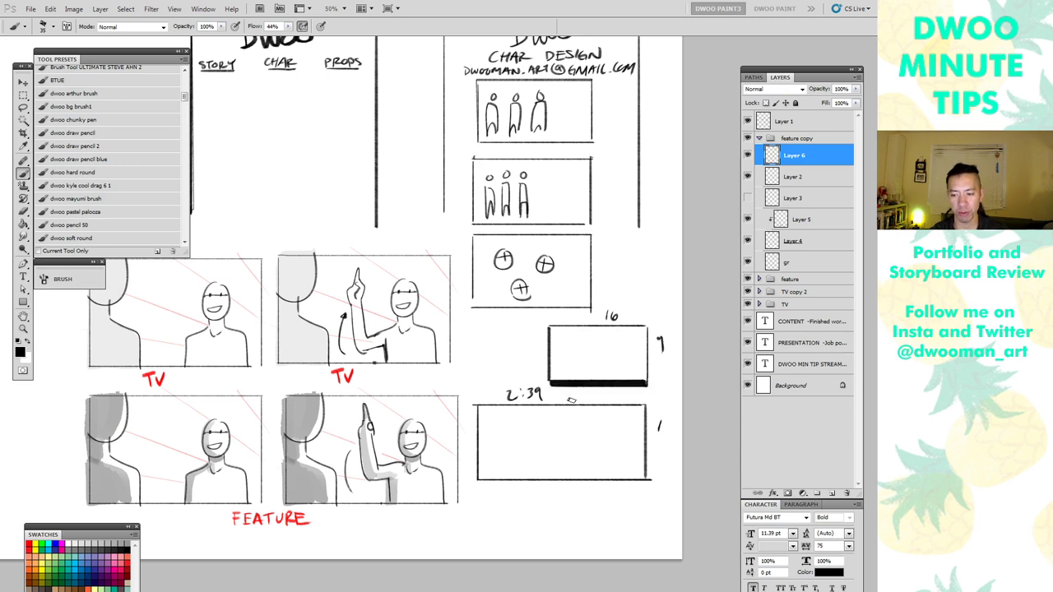
key(ctrl+z)
drag(549, 383, 650, 384)
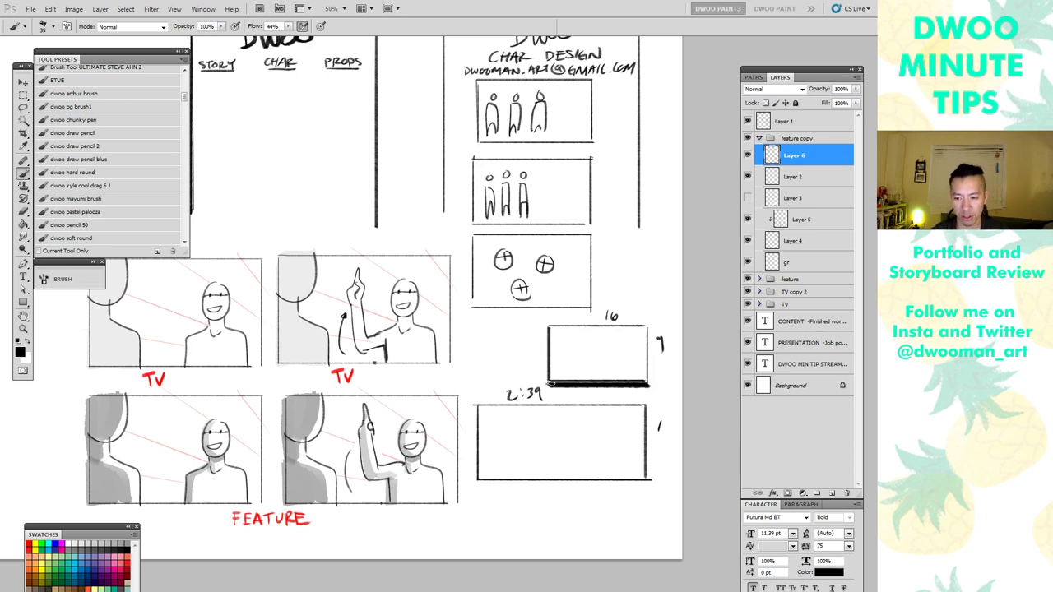
drag(550, 383, 647, 384)
mouse_move(595, 325)
mouse_down()
mouse_move(647, 324)
mouse_move(550, 321)
mouse_move(645, 321)
mouse_up()
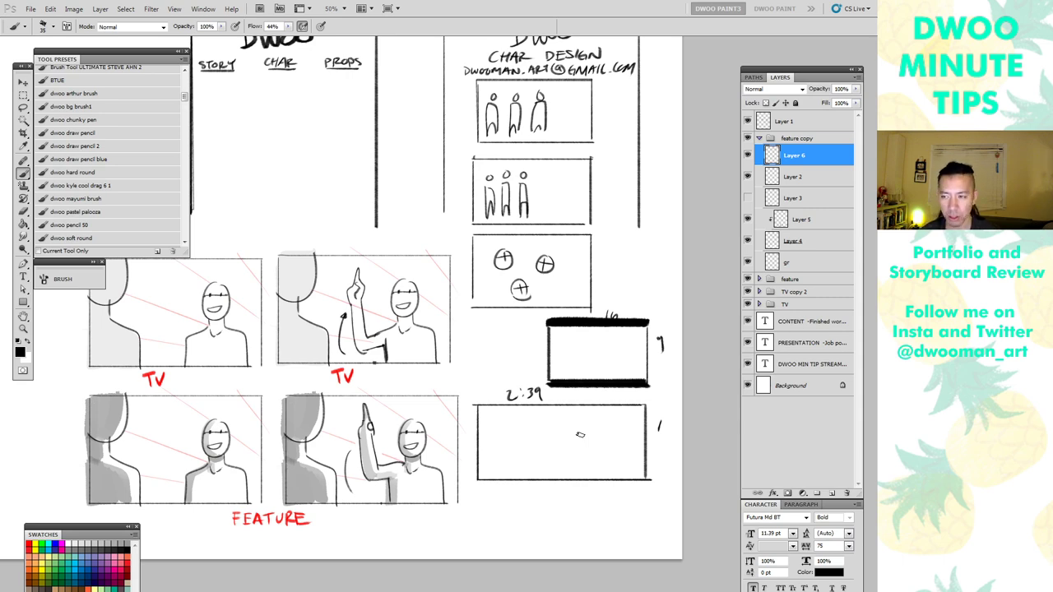
Combine the feature copy, feature, TV copy 2 and TV layer groups into one group and toggle its visibility to check it
click(759, 138)
scroll(516, 354, down, 1)
scroll(516, 354, up, 3)
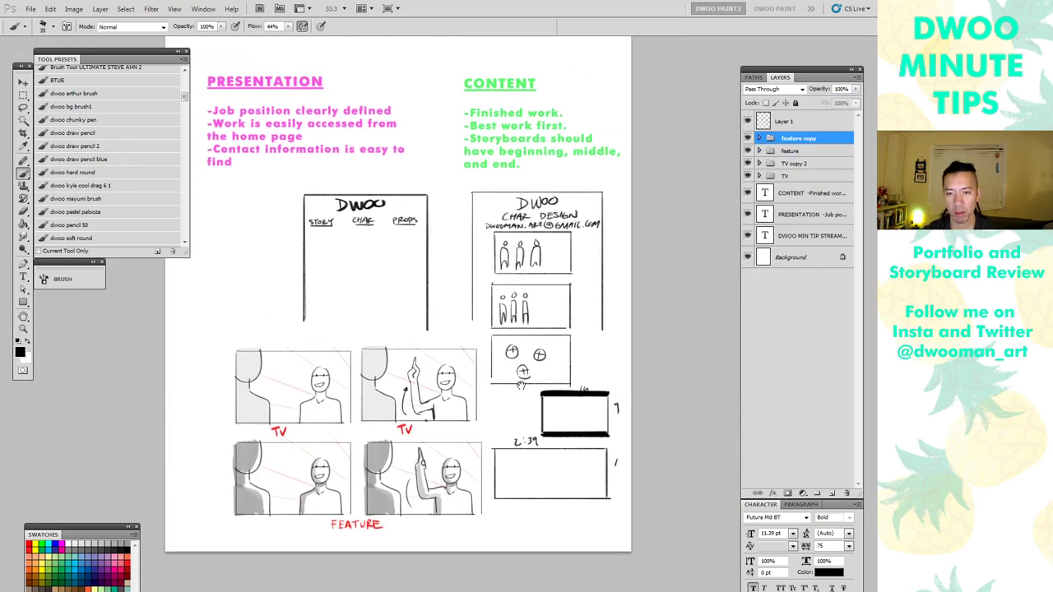
key(ctrl+g)
click(748, 138)
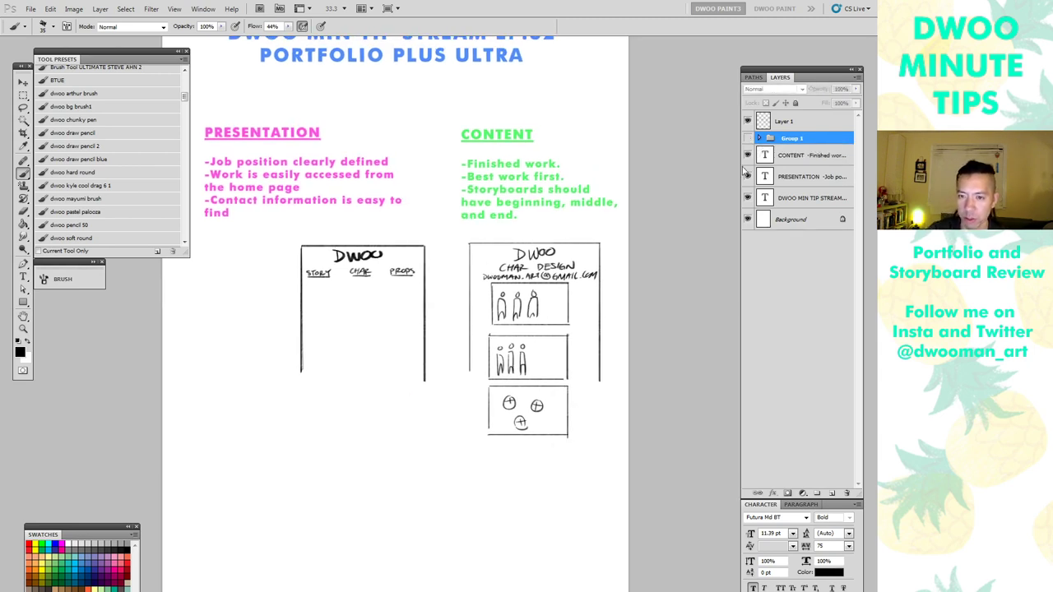
click(748, 138)
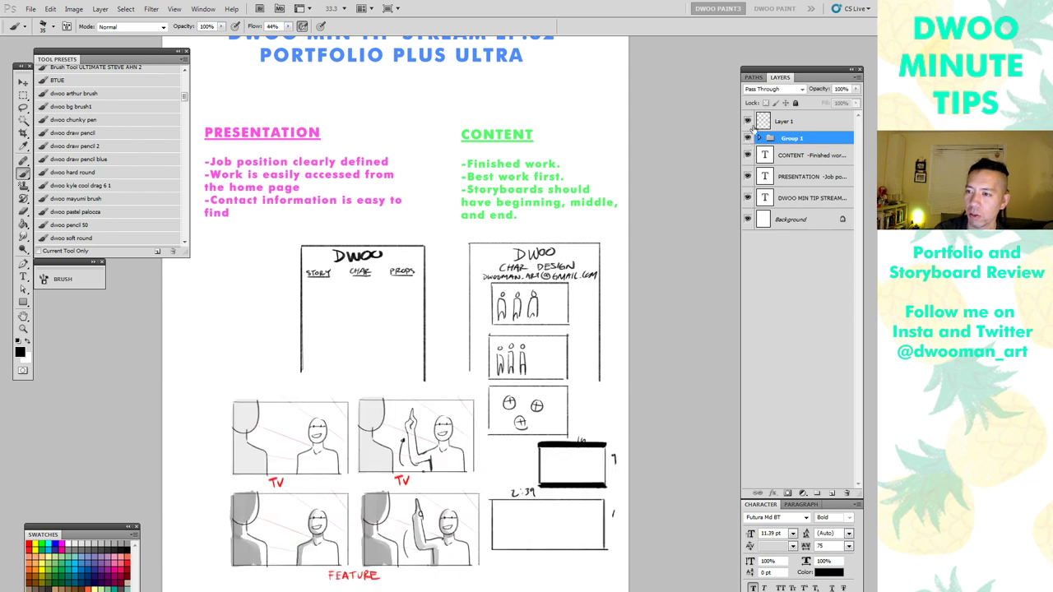
Rename the combined layer group "storyboards" and hide it along with Layer 1
double_click(792, 139)
text(sto)
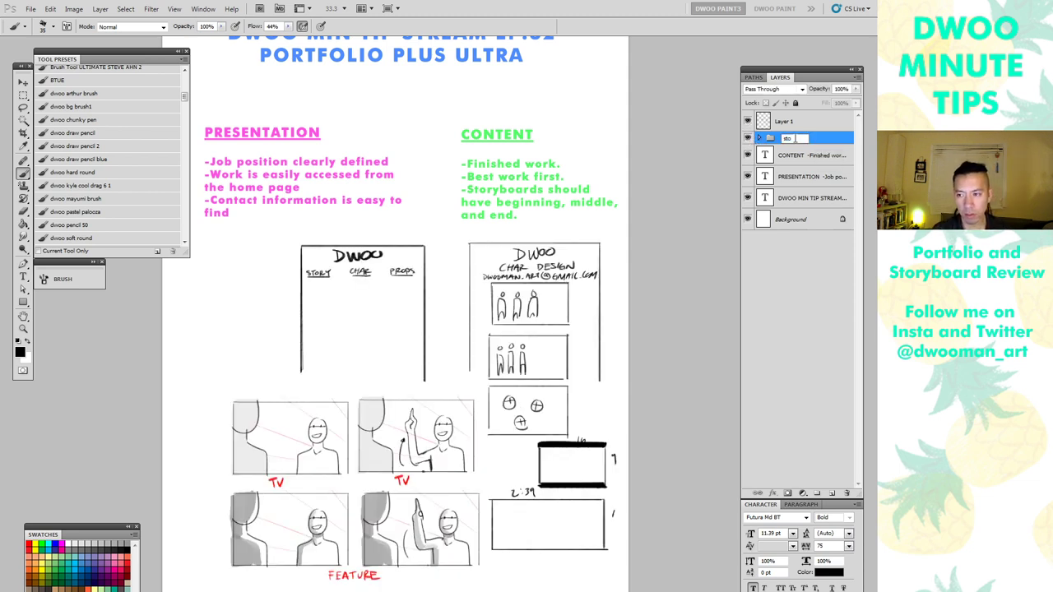
text(ryboards)
key(Return)
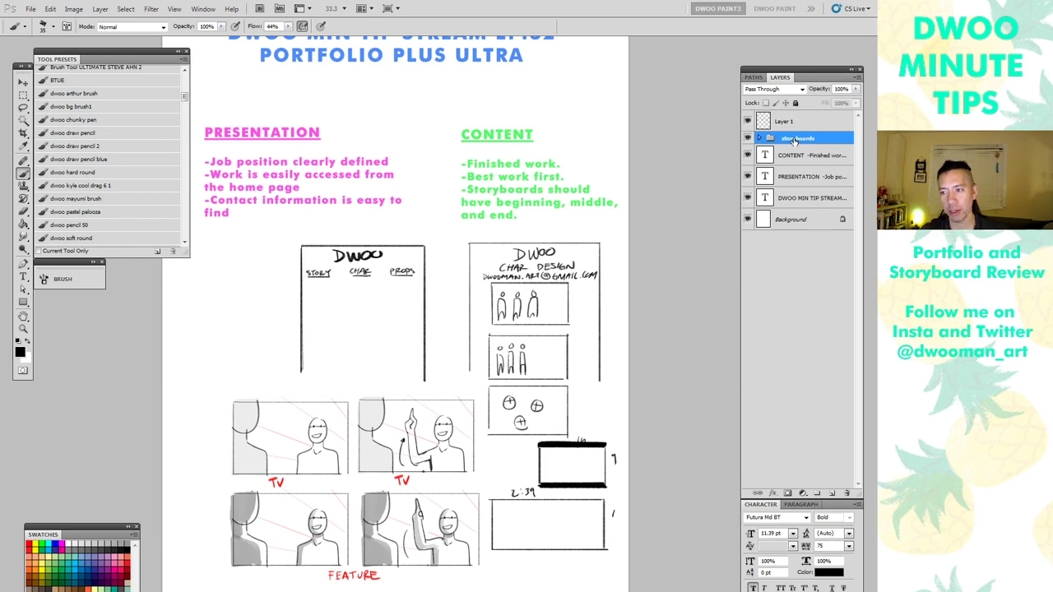
click(748, 138)
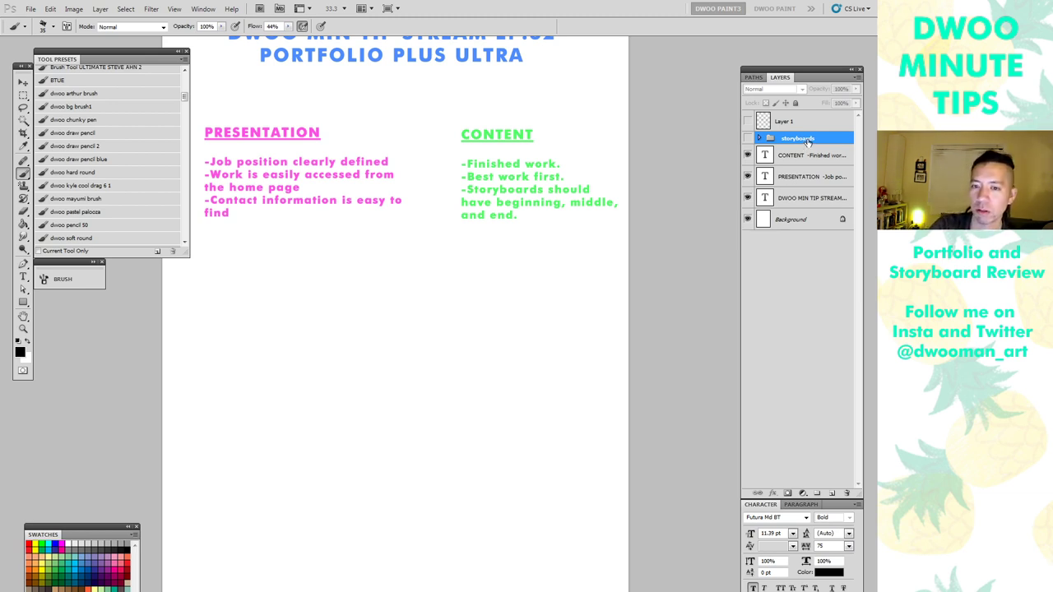
click(765, 279)
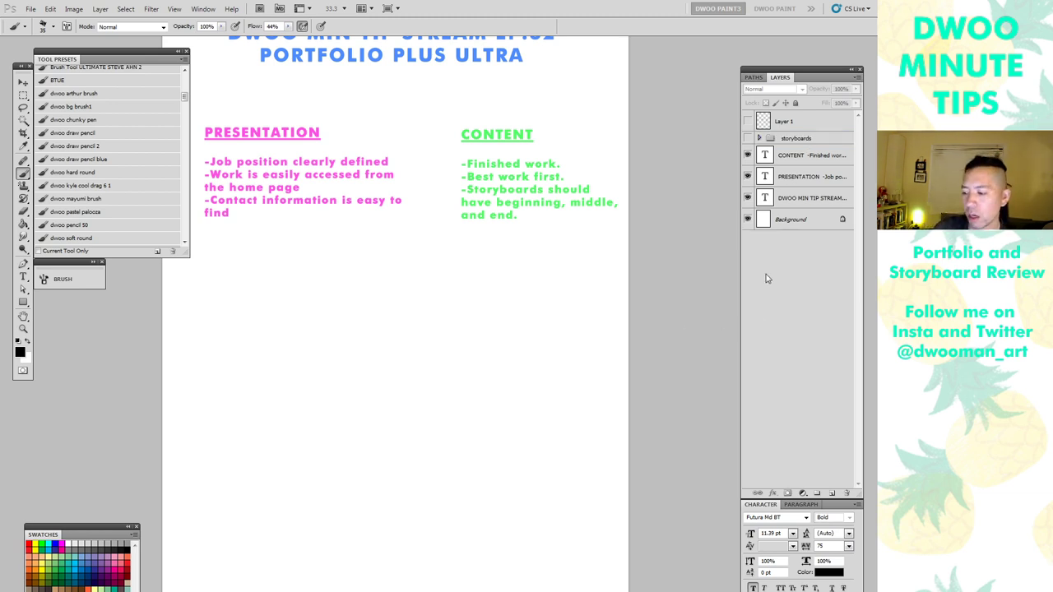
Switch to Chrome and close the Incredibles, Moana and DreamWorks storyboard reference tabs, keeping only the artist's portfolio site
key(alt+Tab)
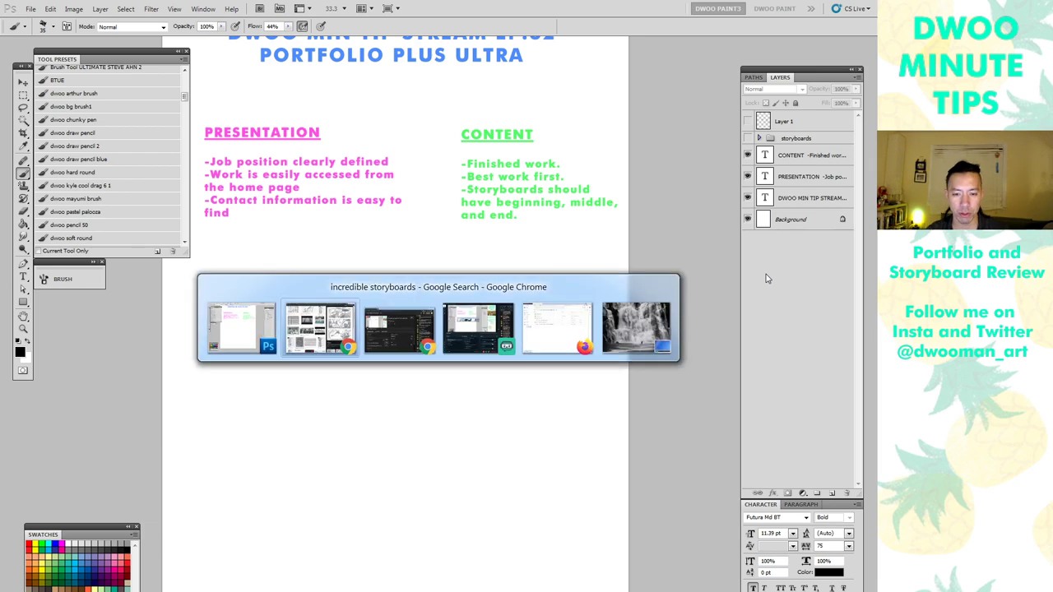
key(alt+Tab)
key(alt+Tab)
key(alt+Tab)
key(alt+Tab)
key(alt+Tab)
key(alt+Tab)
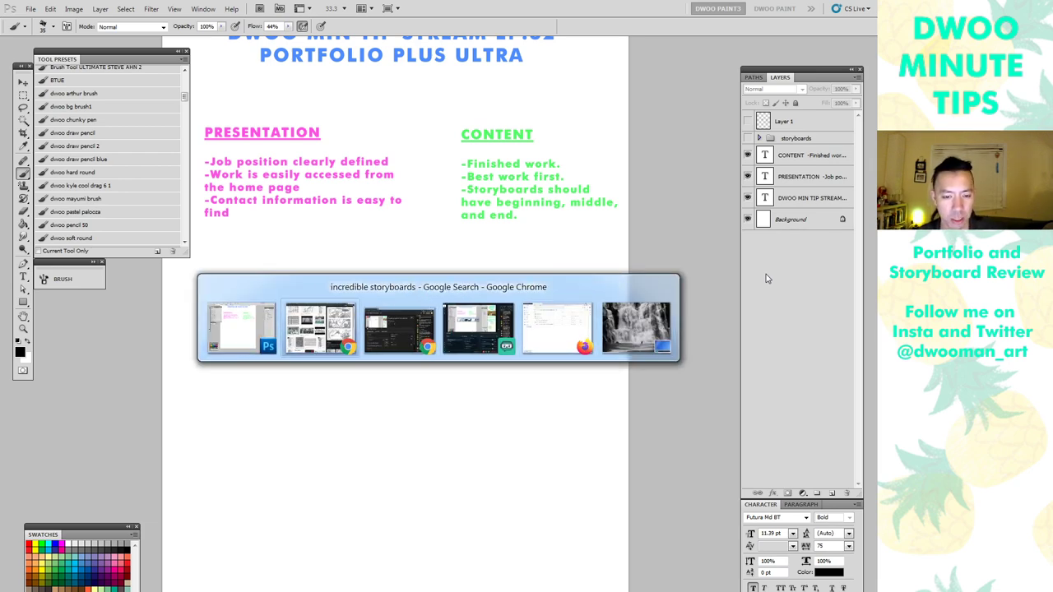
key(ctrl+w)
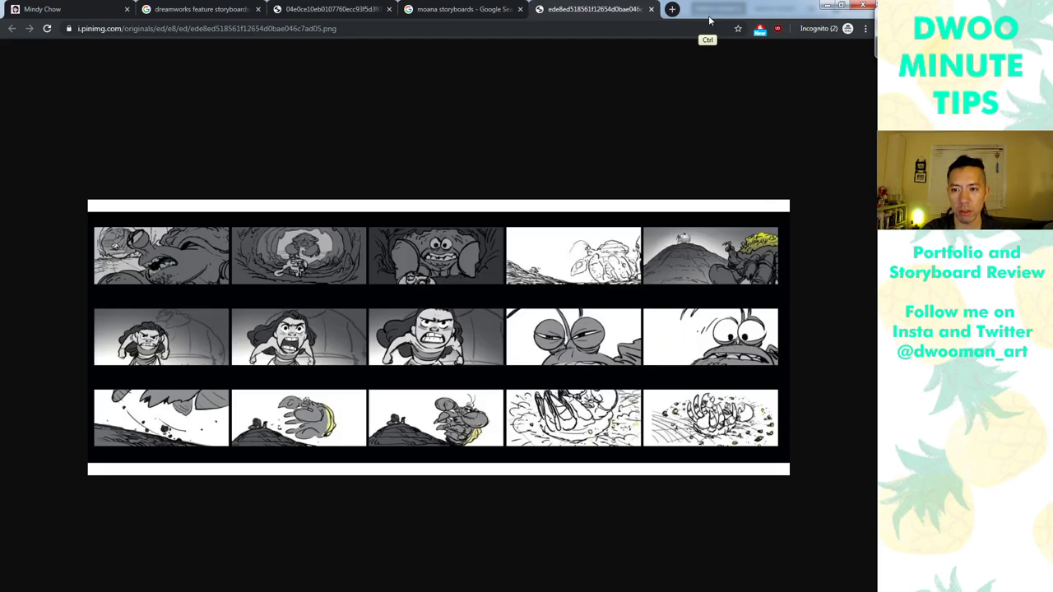
key(ctrl+w)
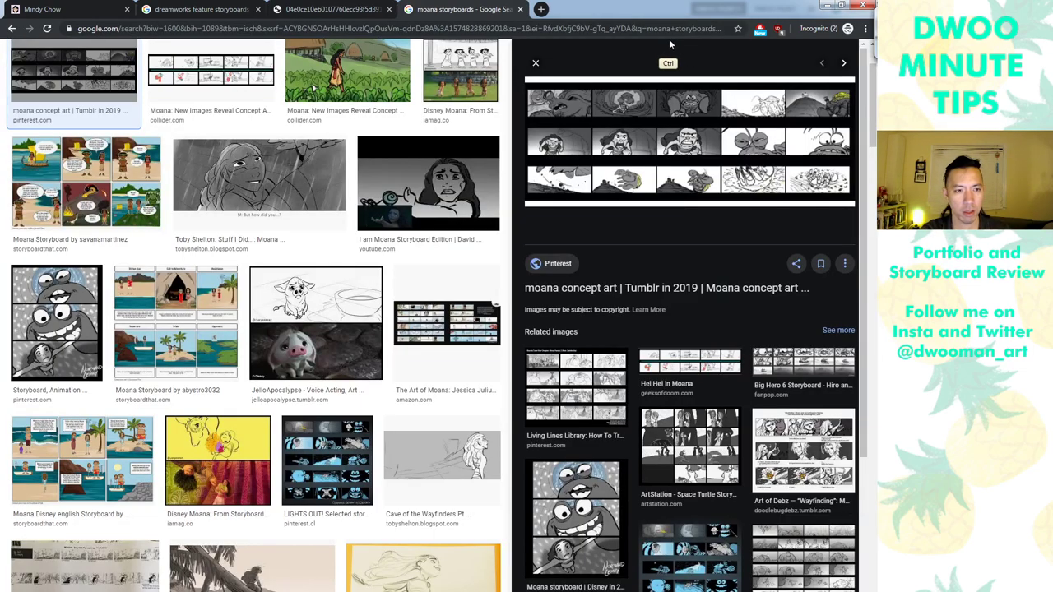
key(ctrl+w)
key(ctrl+w)
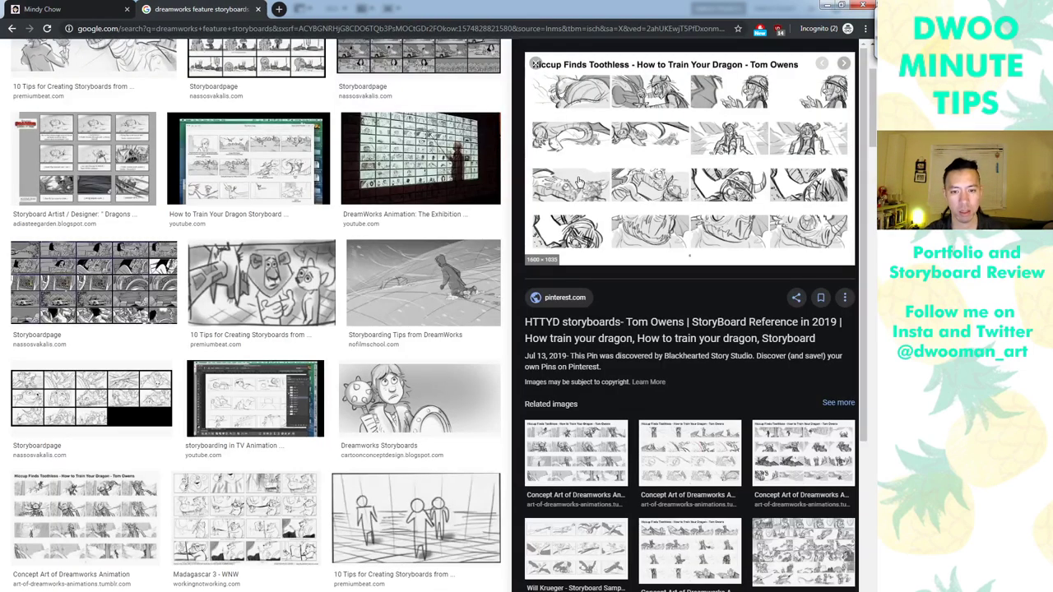
key(ctrl+w)
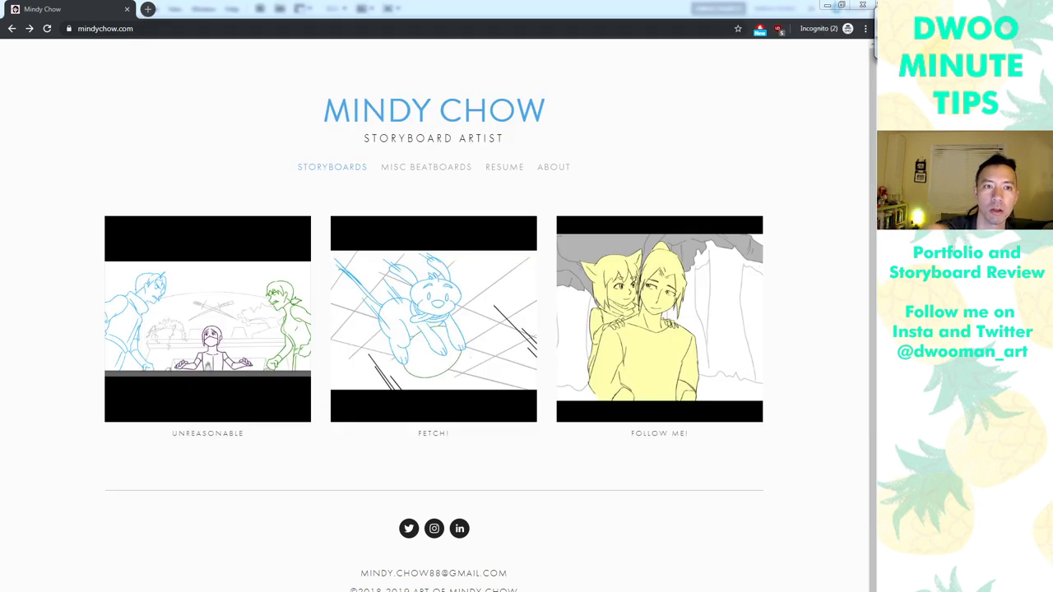
click(148, 9)
text(https://ocellifera.com/)
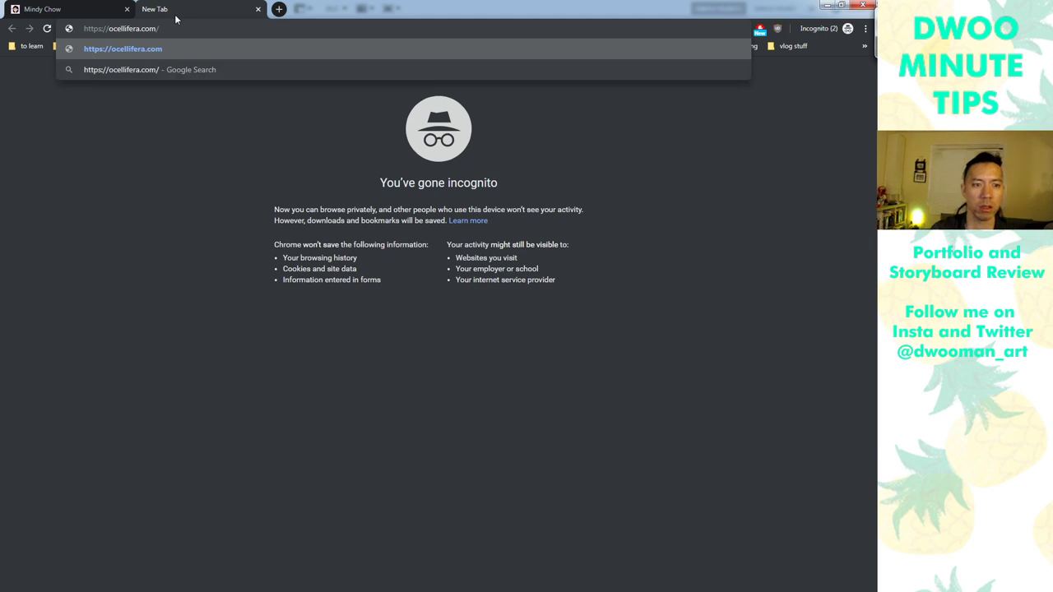
key(Return)
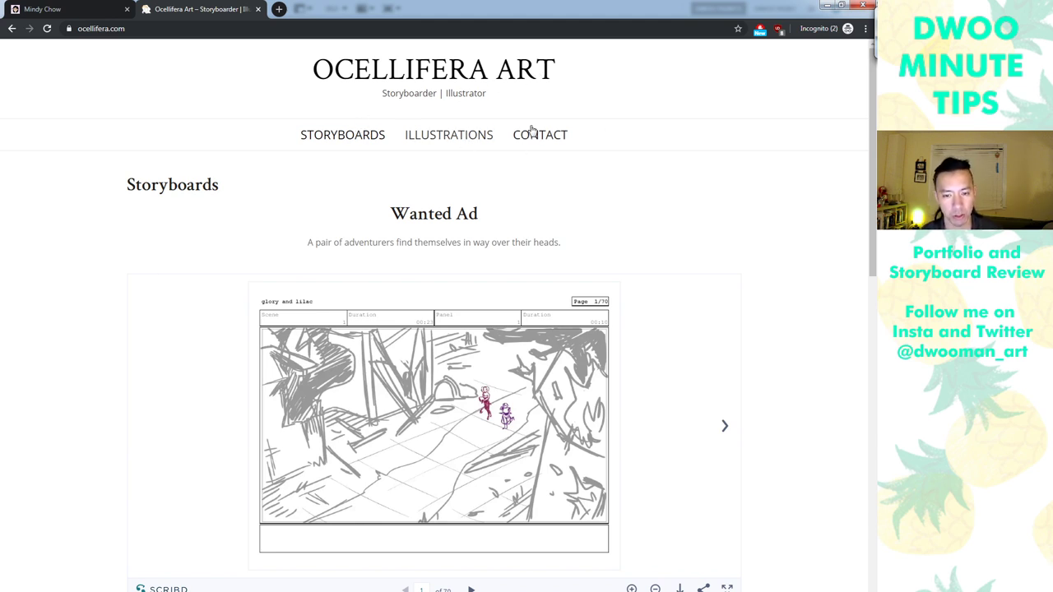
Page through the Wanted Ad storyboard up to page 17 to review its panels
scroll(856, 210, down, 2)
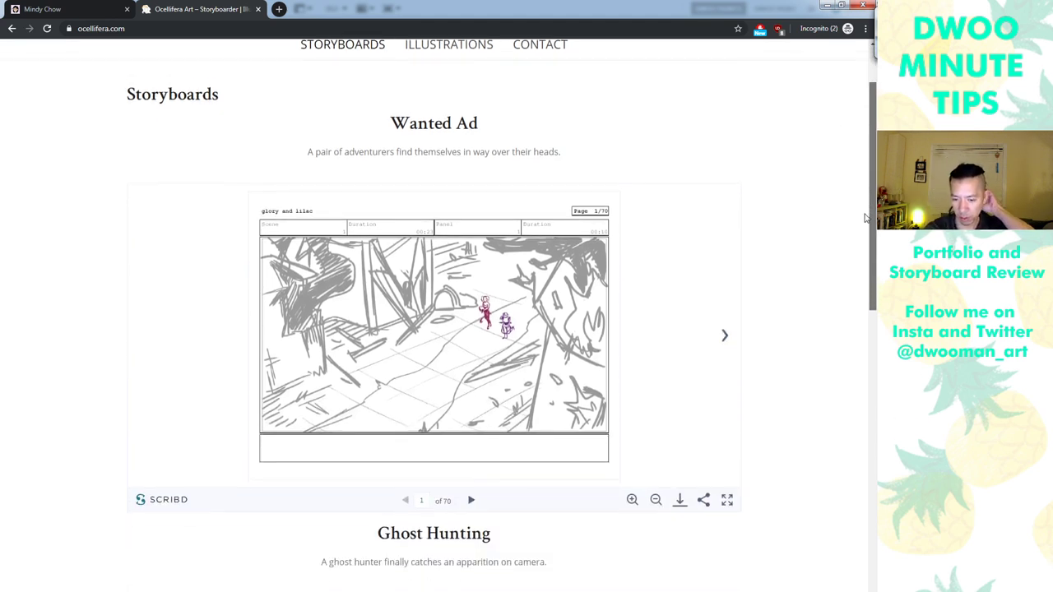
click(472, 491)
click(471, 490)
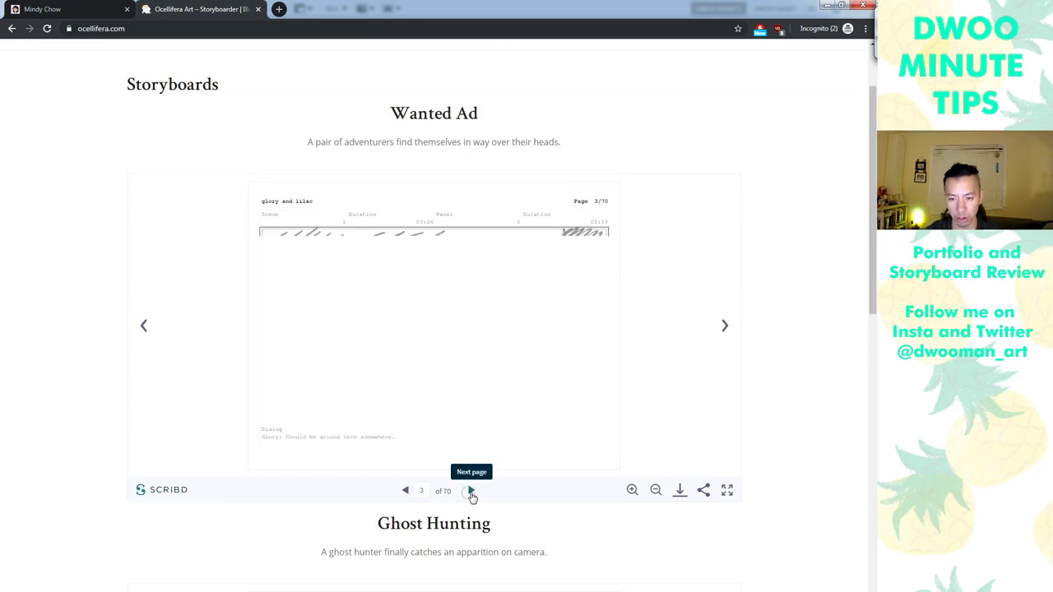
click(472, 490)
click(472, 491)
click(471, 490)
click(472, 490)
click(471, 491)
click(471, 490)
click(472, 490)
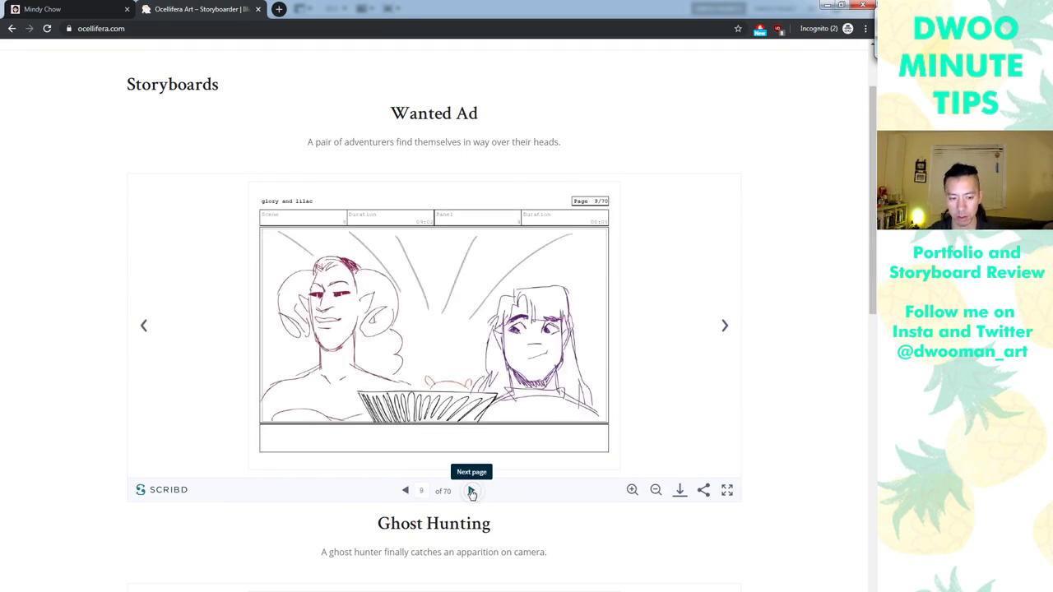
click(471, 491)
click(473, 492)
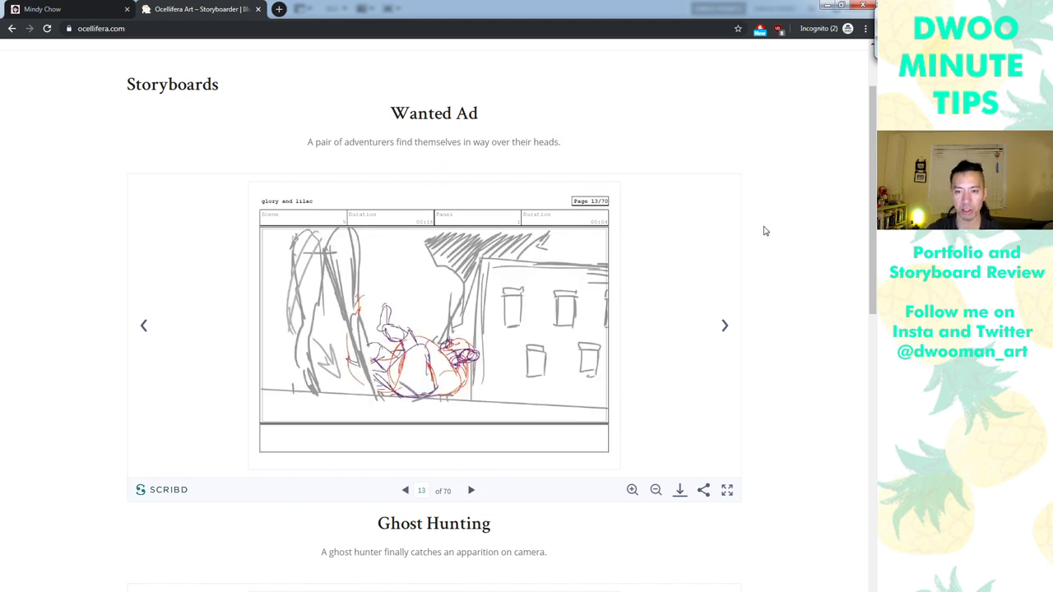
click(471, 491)
click(472, 492)
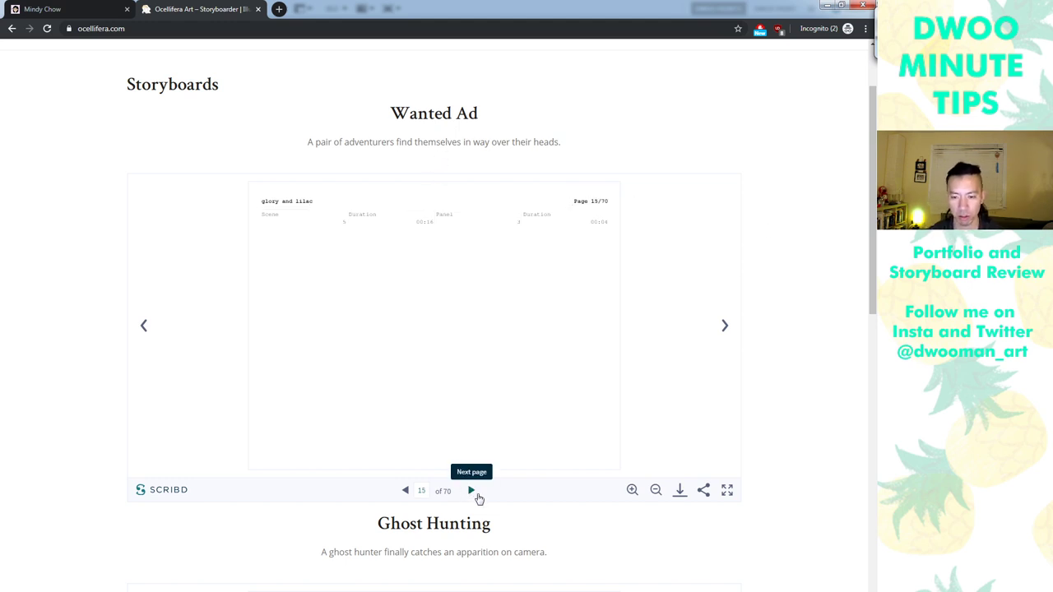
click(476, 491)
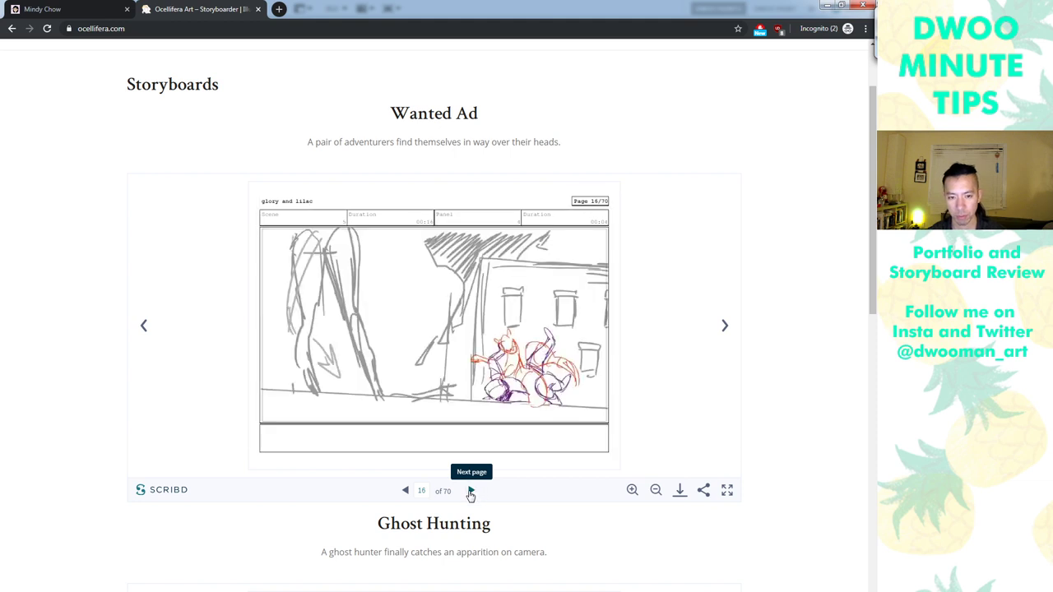
click(472, 492)
Look over the Ghost Hunting and The Drive storyboards on the Storyboards page and return to the site's navigation
scroll(849, 303, down, 5)
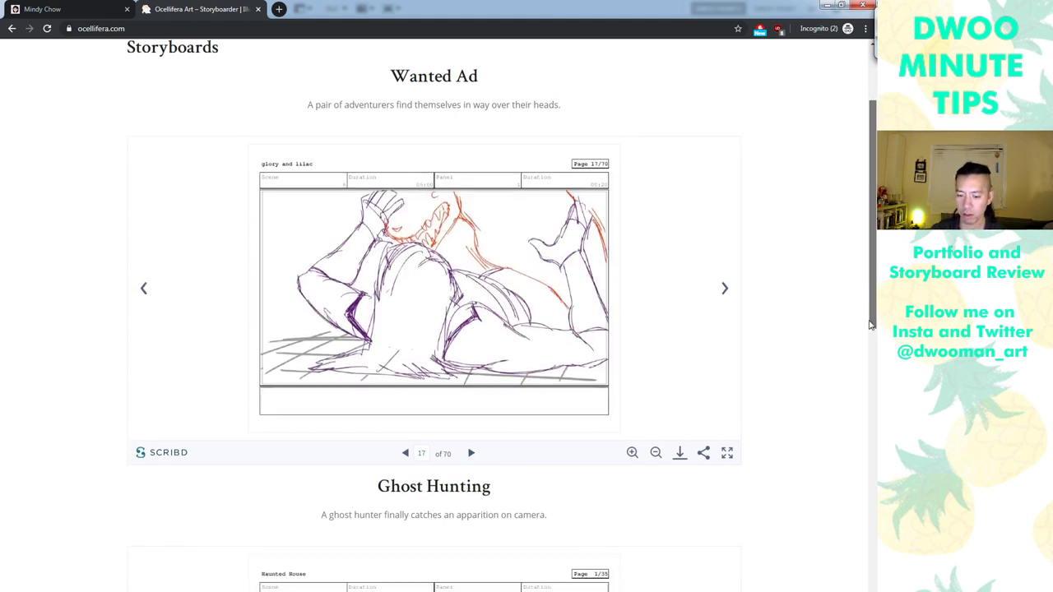
scroll(849, 466, down, 2)
scroll(823, 527, up, 7)
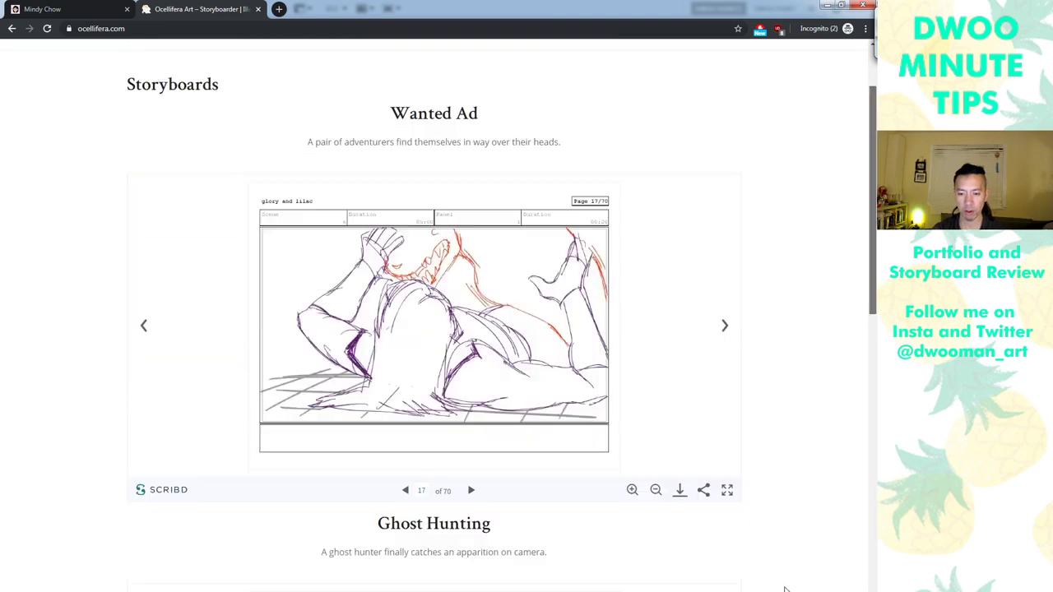
scroll(782, 588, down, 9)
scroll(850, 508, up, 3)
scroll(842, 546, down, 3)
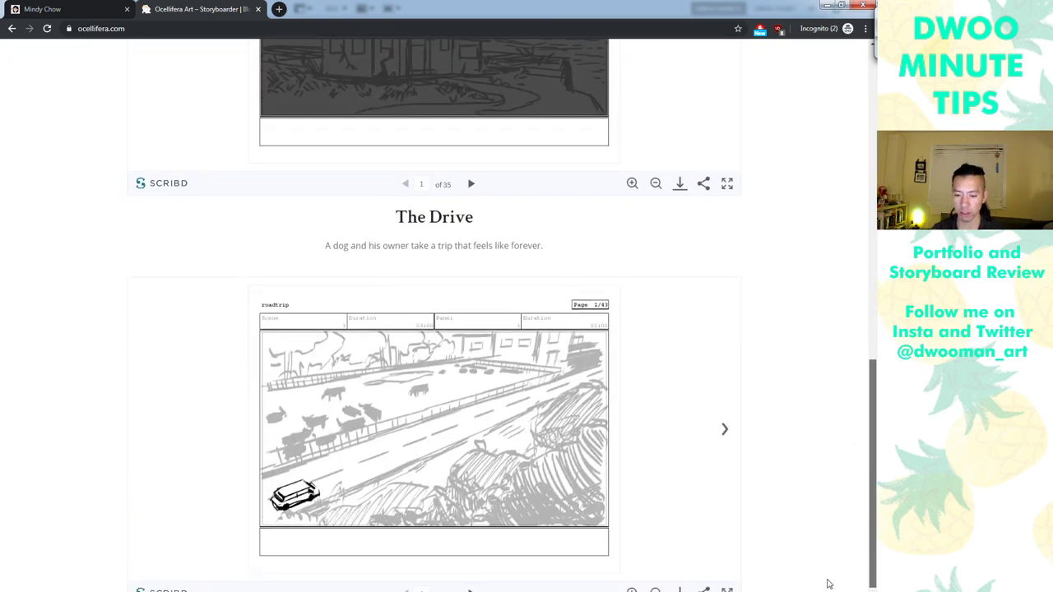
scroll(823, 510, up, 4)
scroll(819, 459, up, 6)
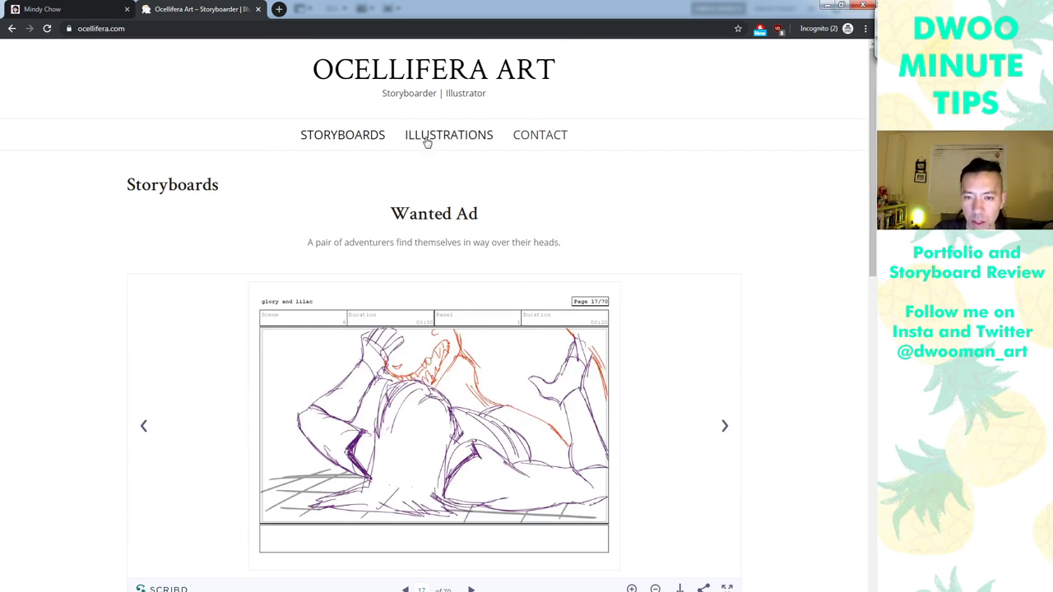
Open the portfolio's Illustrations page and enlarge the Original Location Art painting
click(461, 139)
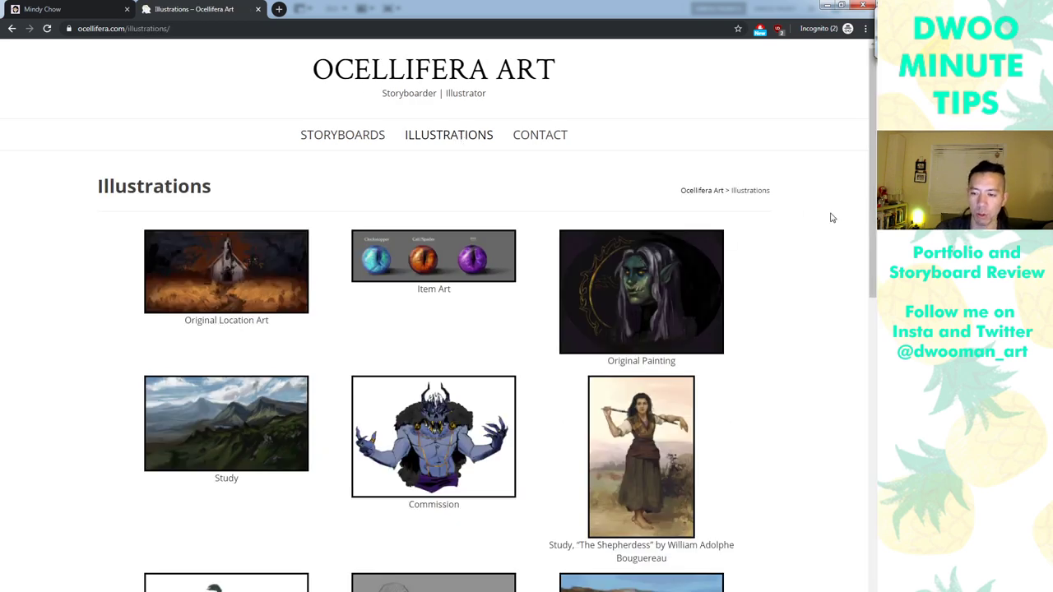
scroll(831, 218, down, 1)
drag(872, 167, 828, 192)
click(278, 190)
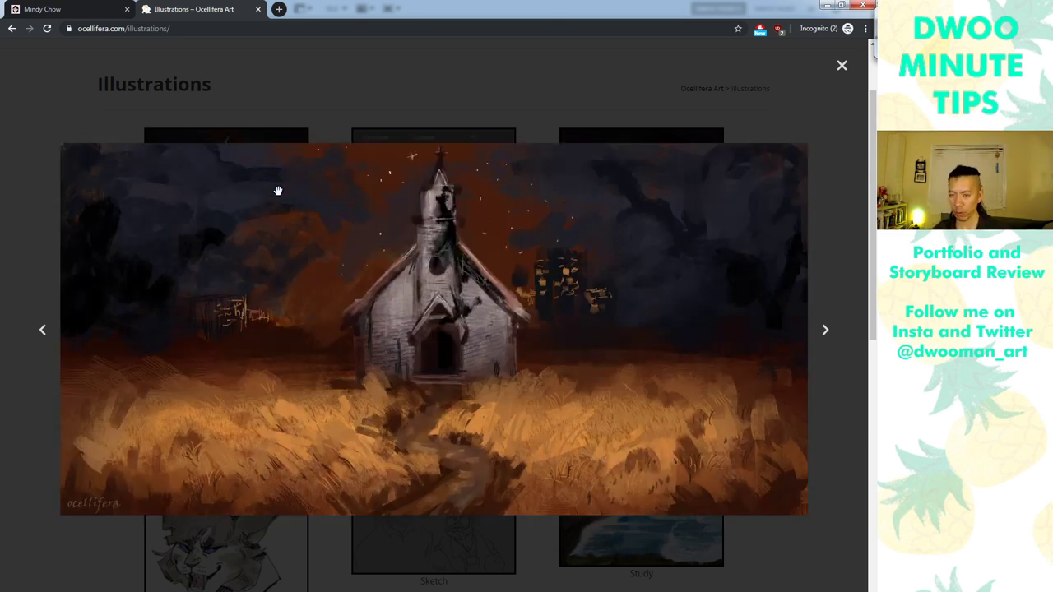
Page through the enlarged illustrations as far as the sketch of two men's portraits, and close the image viewer
key(Right)
key(Right)
key(Right)
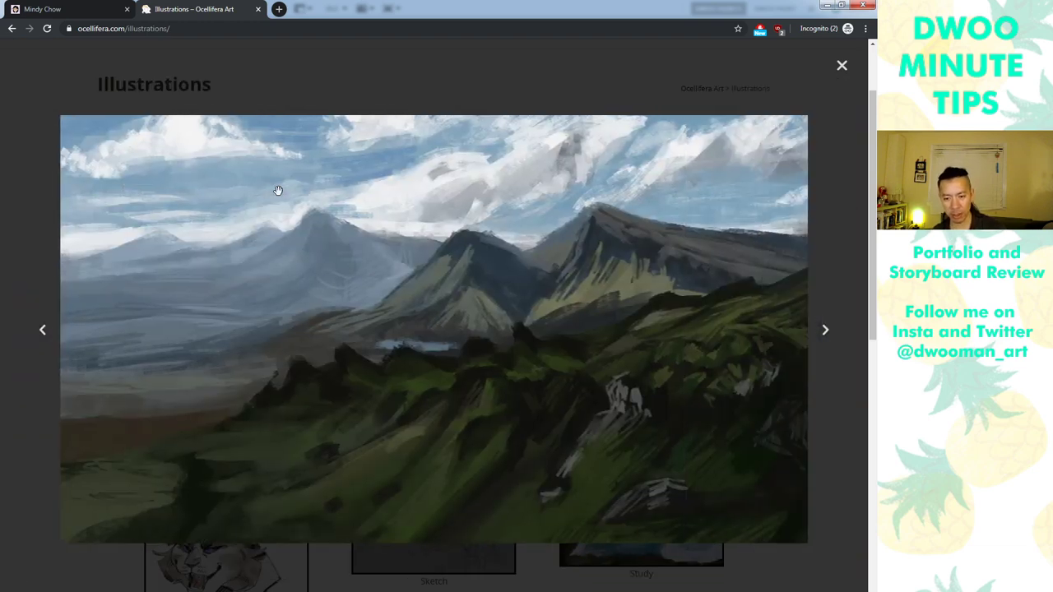
key(Right)
key(Right)
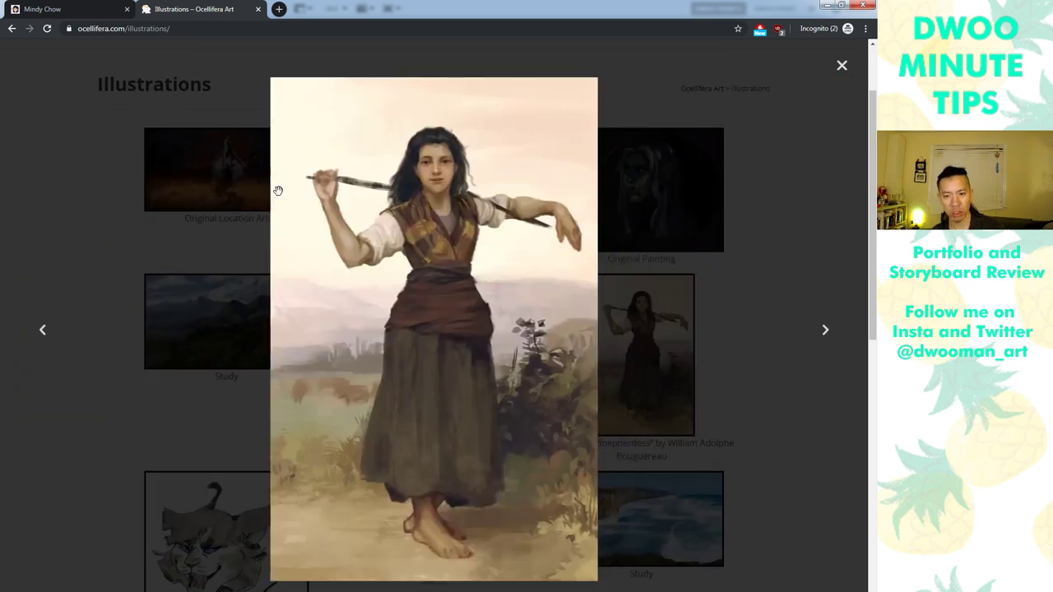
key(Right)
key(Right)
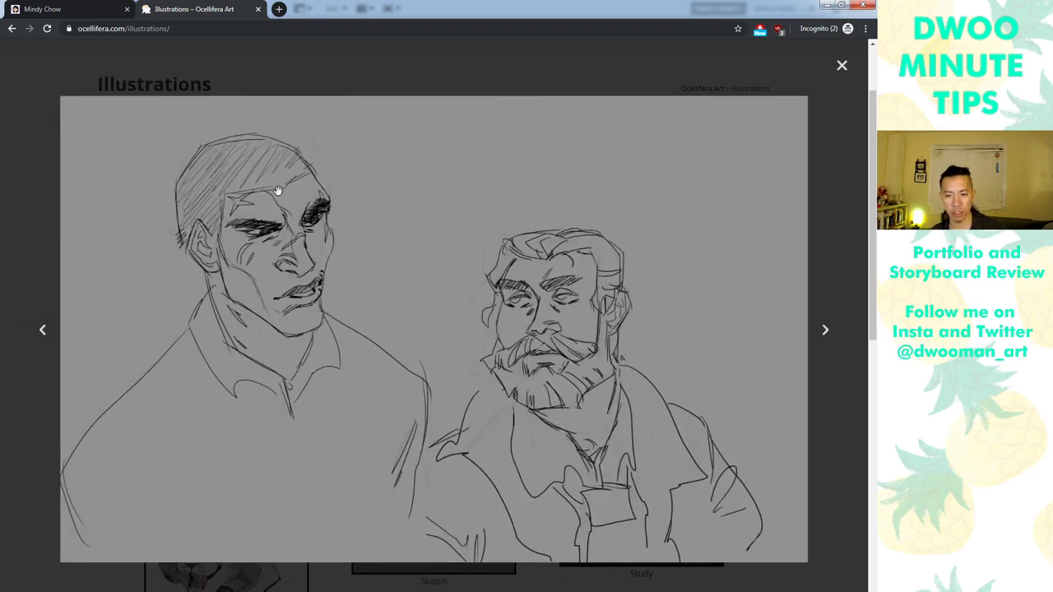
key(Escape)
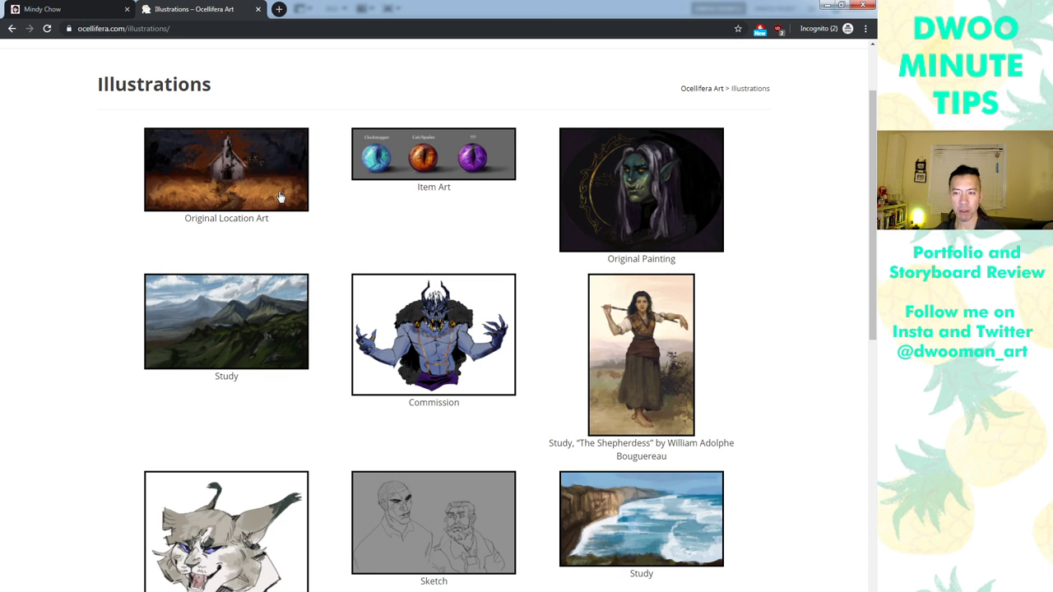
Check the portfolio's Contact page, return to its home page and look over the storyboards down to The Drive
scroll(485, 312, up, 1)
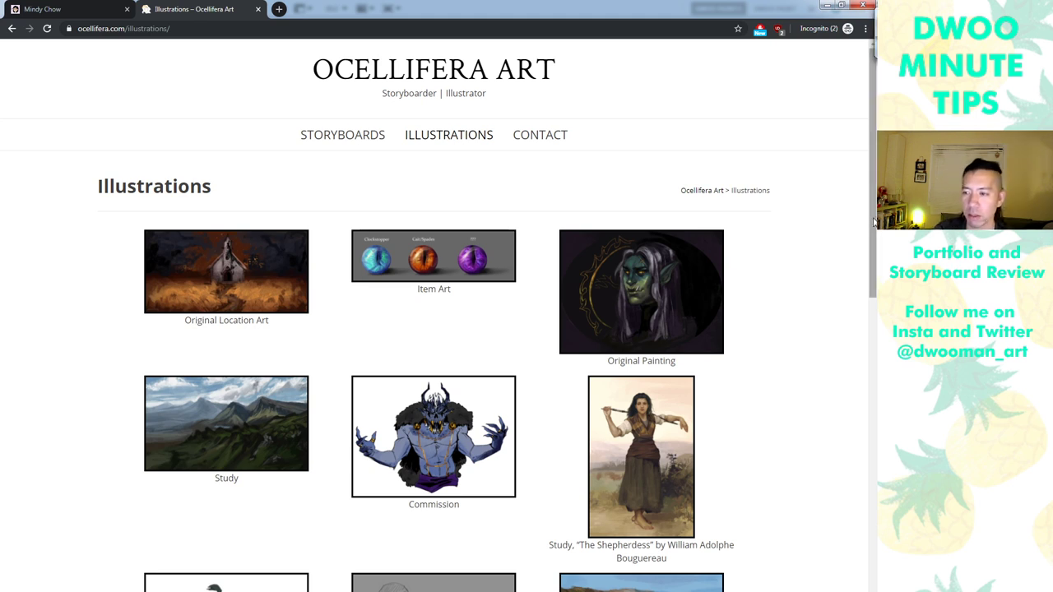
click(557, 137)
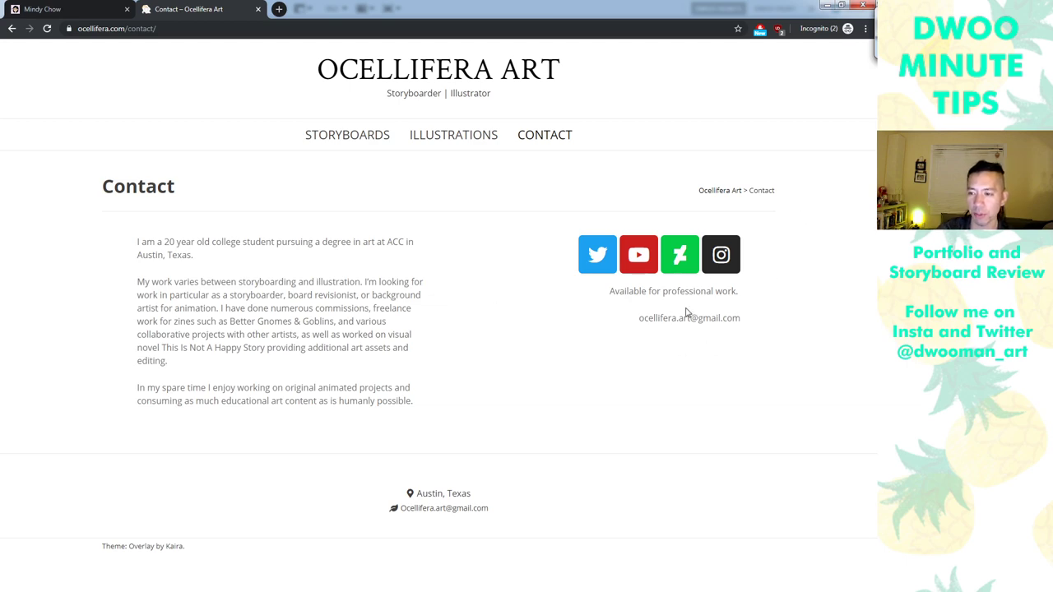
click(426, 70)
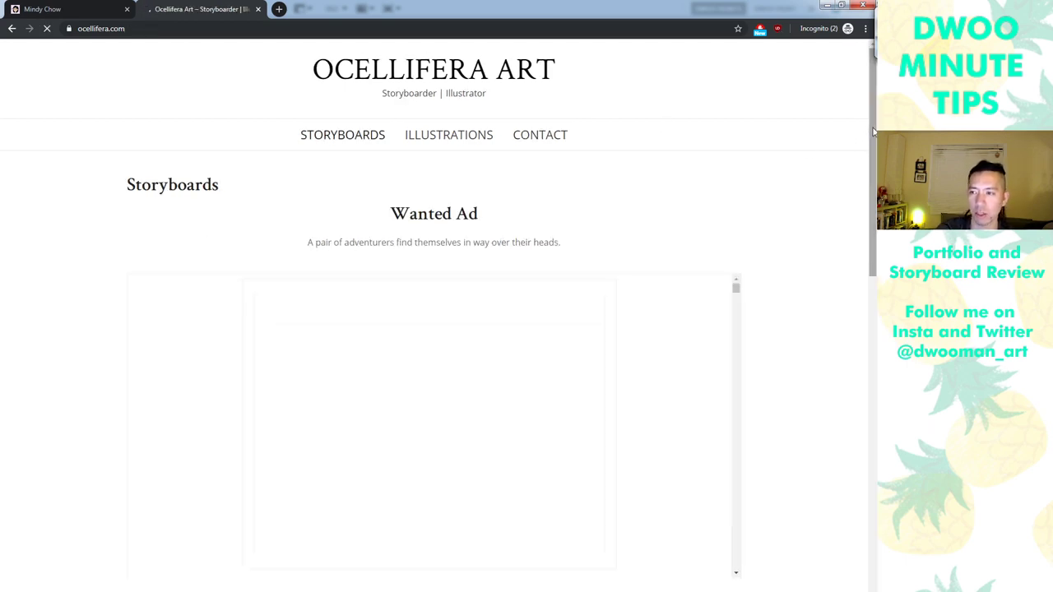
scroll(862, 151, down, 10)
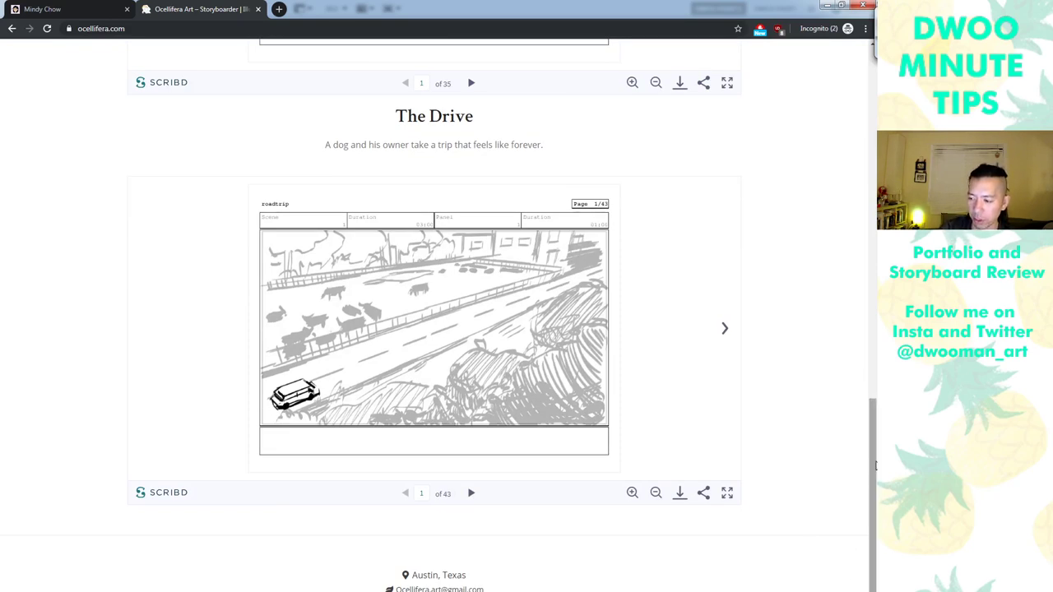
drag(872, 485, 826, 103)
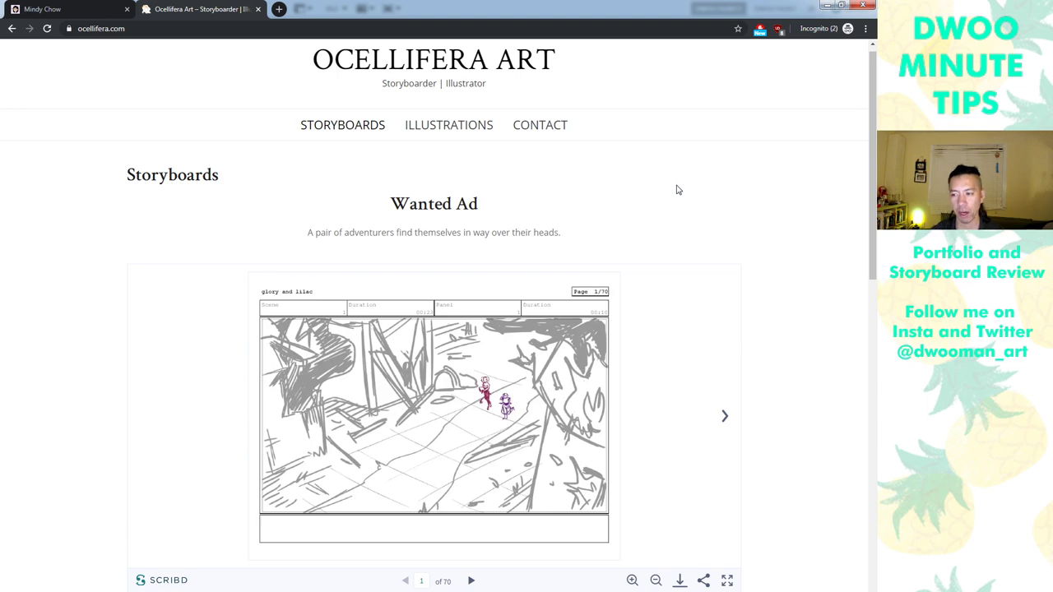
drag(872, 255, 751, 182)
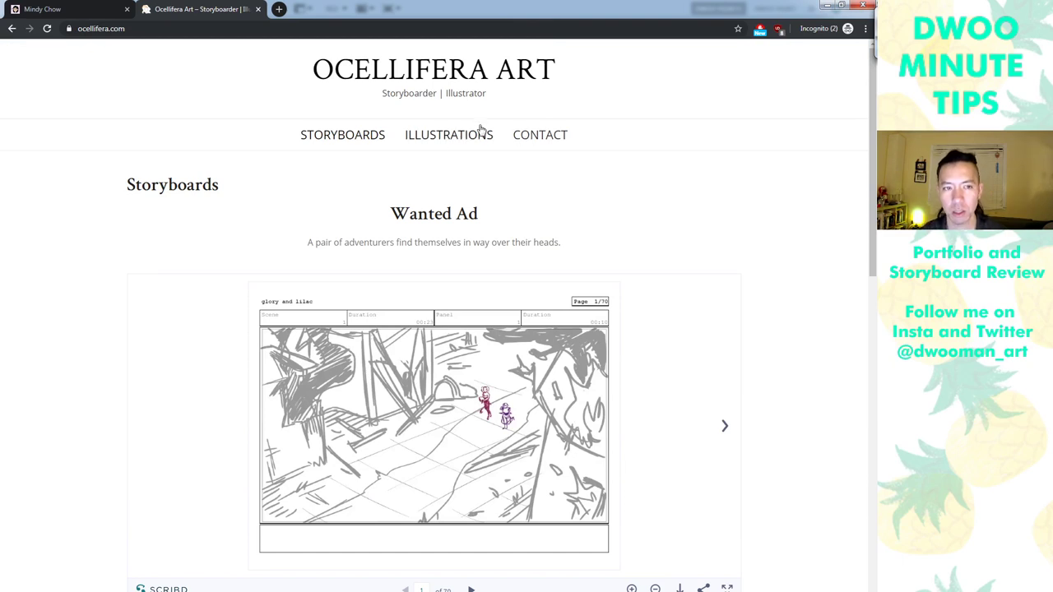
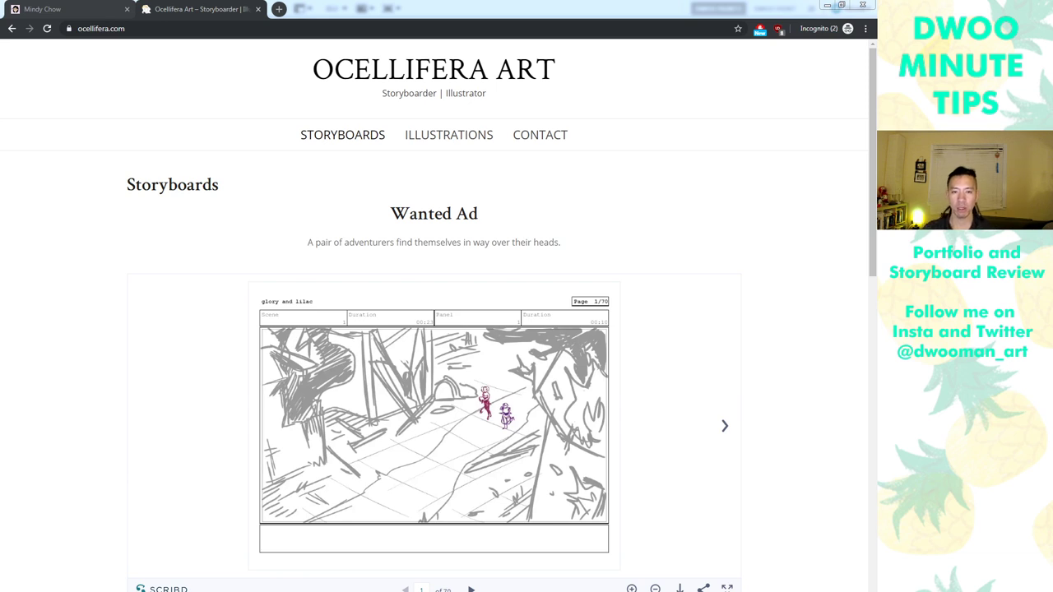
Switch to the other storyboard artist's portfolio, open the Unreasonable storyboard and look through its first panels
click(872, 284)
drag(872, 284, 873, 308)
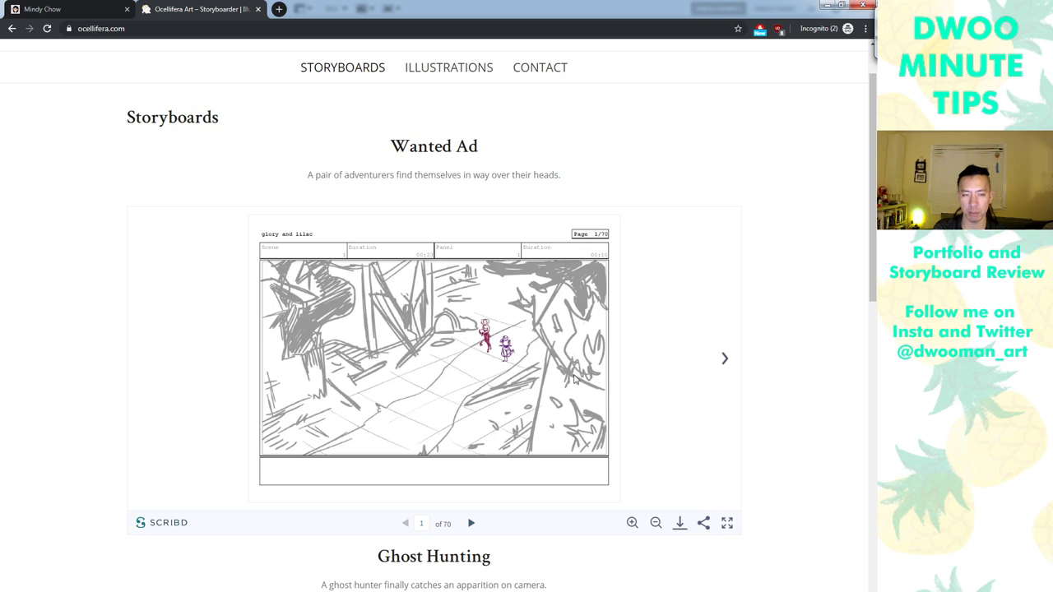
key(ctrl+Tab)
click(256, 360)
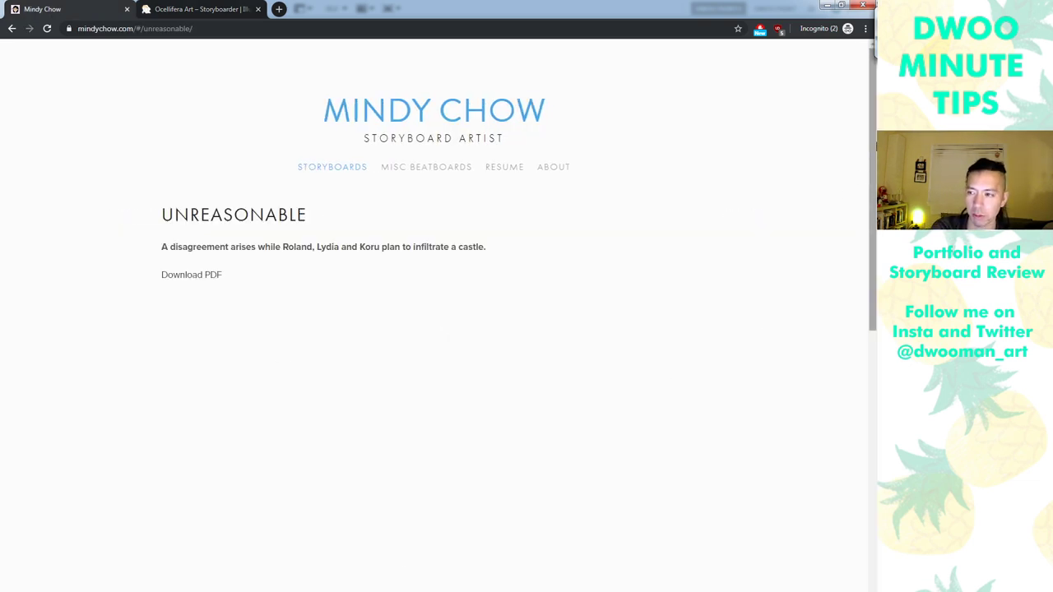
scroll(862, 214, down, 3)
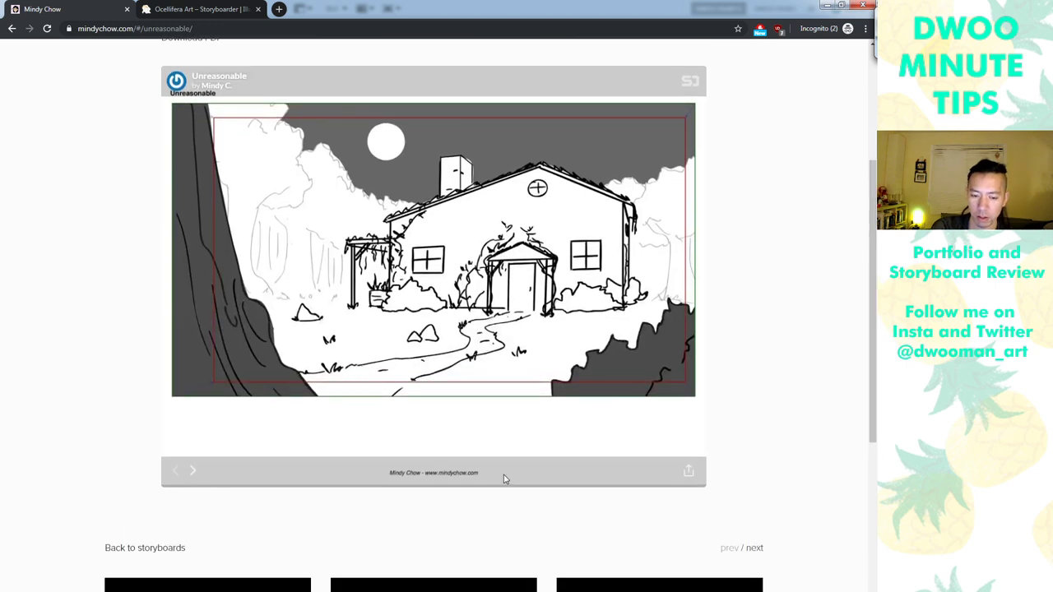
click(192, 472)
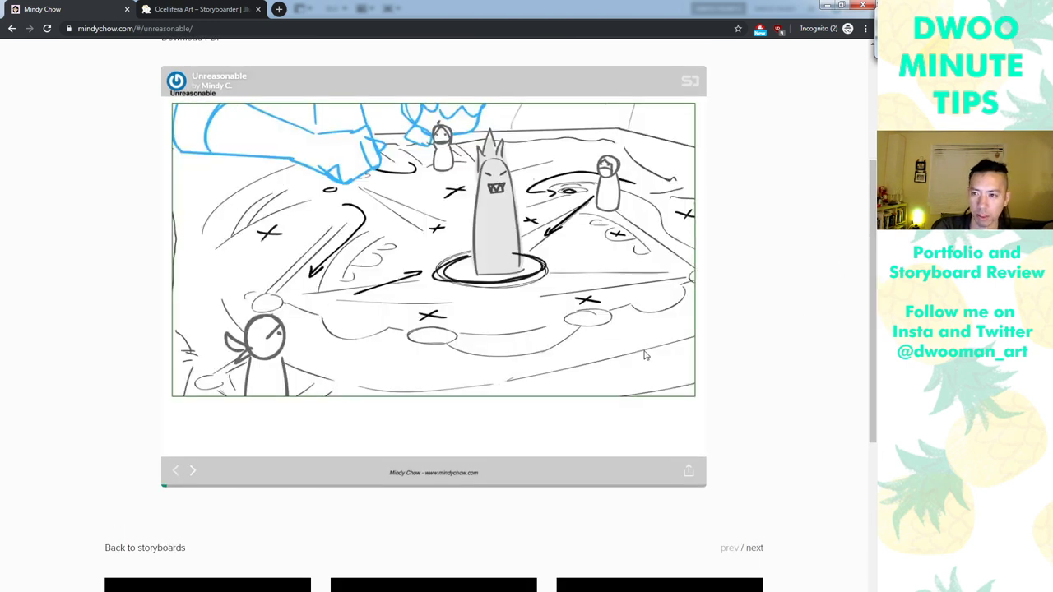
scroll(646, 355, down, 1)
scroll(636, 299, up, 2)
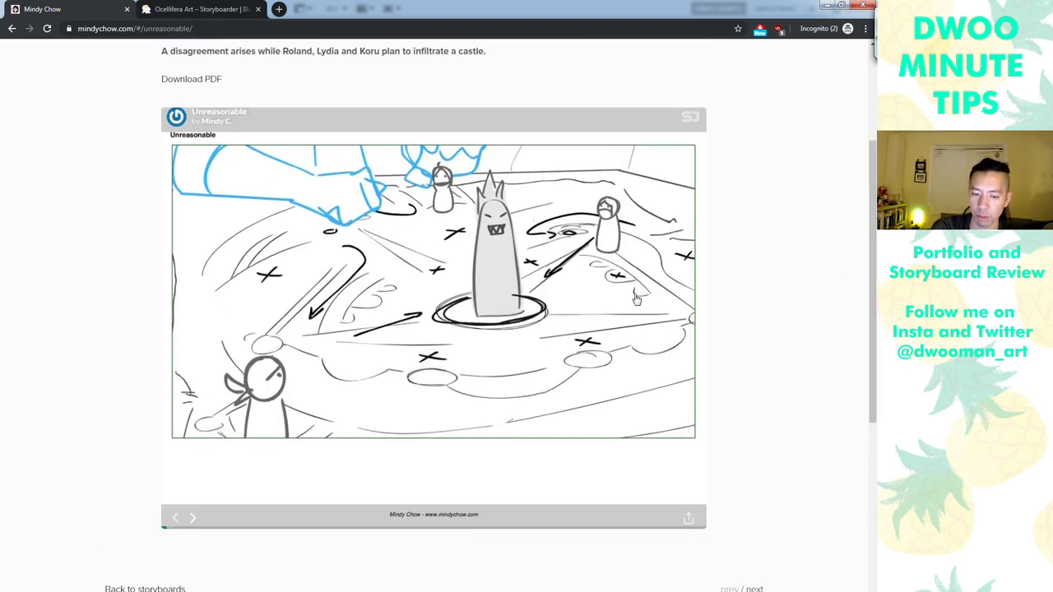
scroll(825, 252, up, 3)
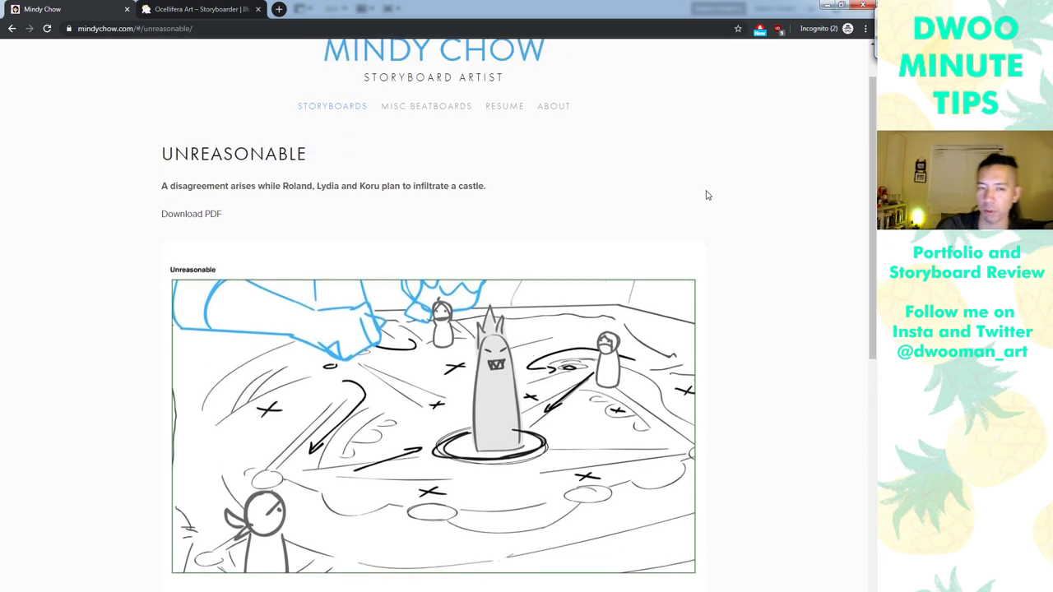
Open the next submitted artist's 2019 story portfolio post on Blogspot in a new browser tab
click(204, 12)
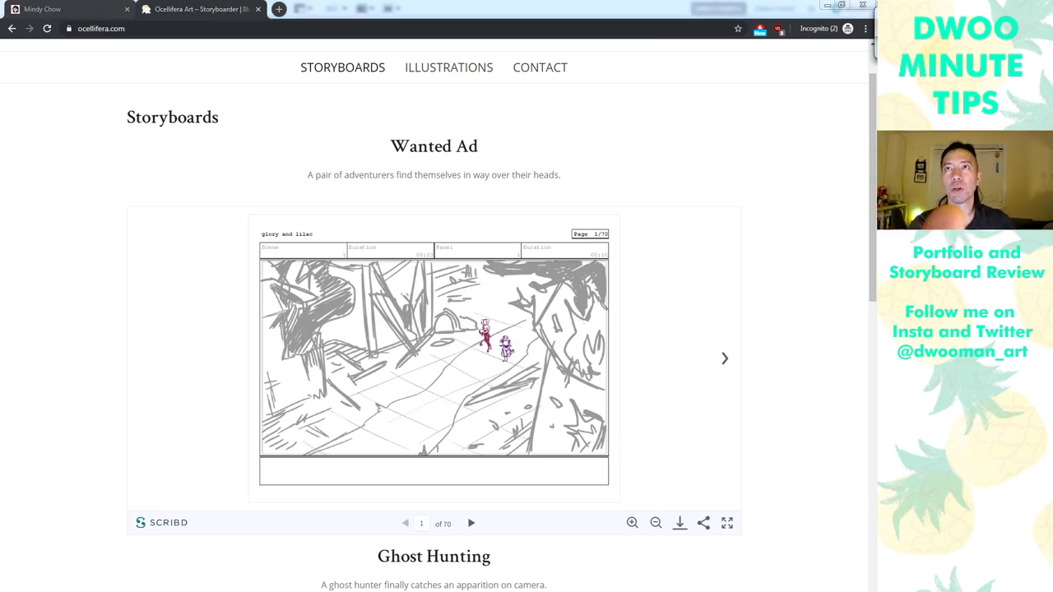
click(280, 9)
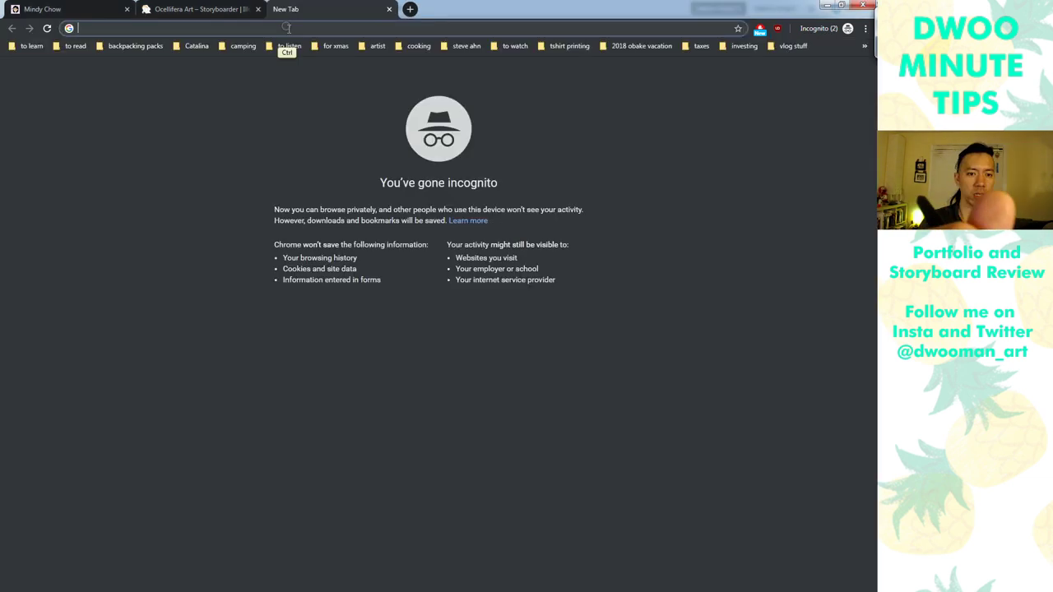
text(https://kennyvallenca.blogspot.com/2019/08/kenny-vallenca-story-portfolio-2019.html)
key(Return)
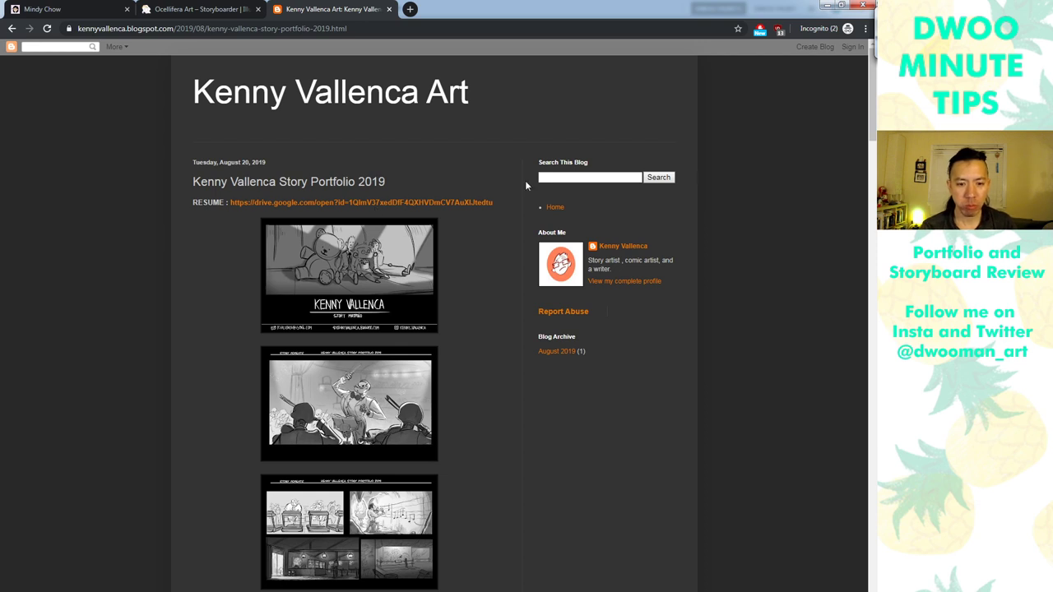
Enlarge the portfolio's cover image, page through the Otterable boards to the exploration sketches, return to the cover and close the viewer
mouse_move(874, 120)
mouse_down()
mouse_move(851, 287)
mouse_move(858, 114)
mouse_up()
click(395, 277)
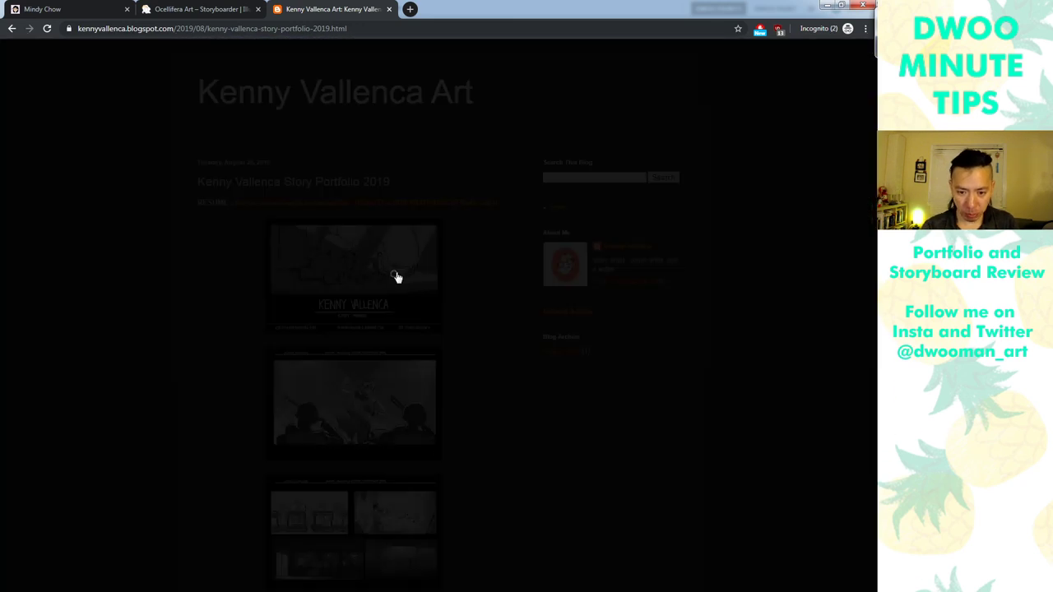
click(413, 283)
click(414, 283)
click(414, 283)
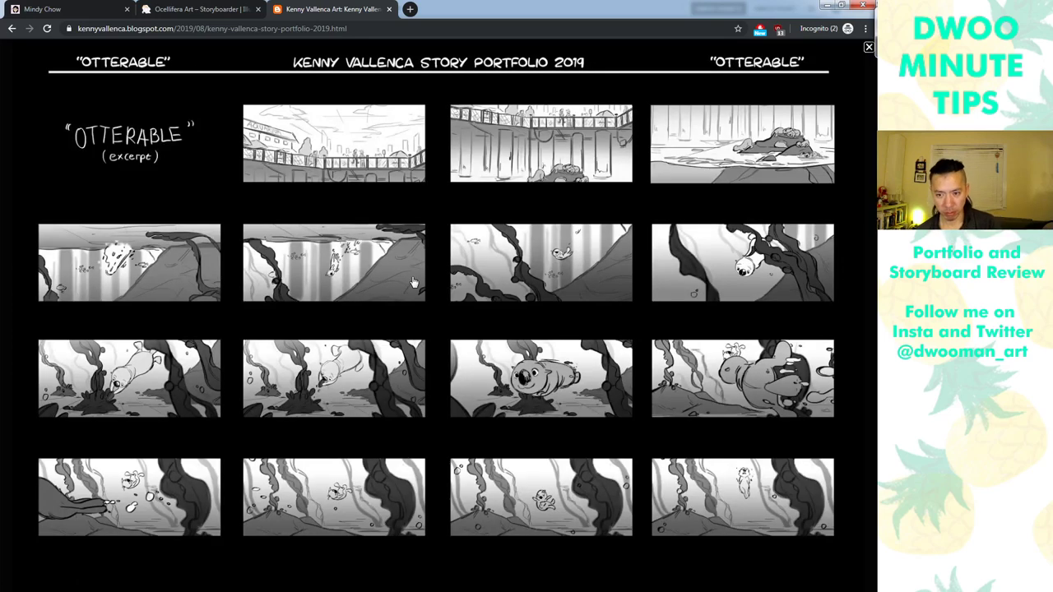
click(414, 283)
click(413, 283)
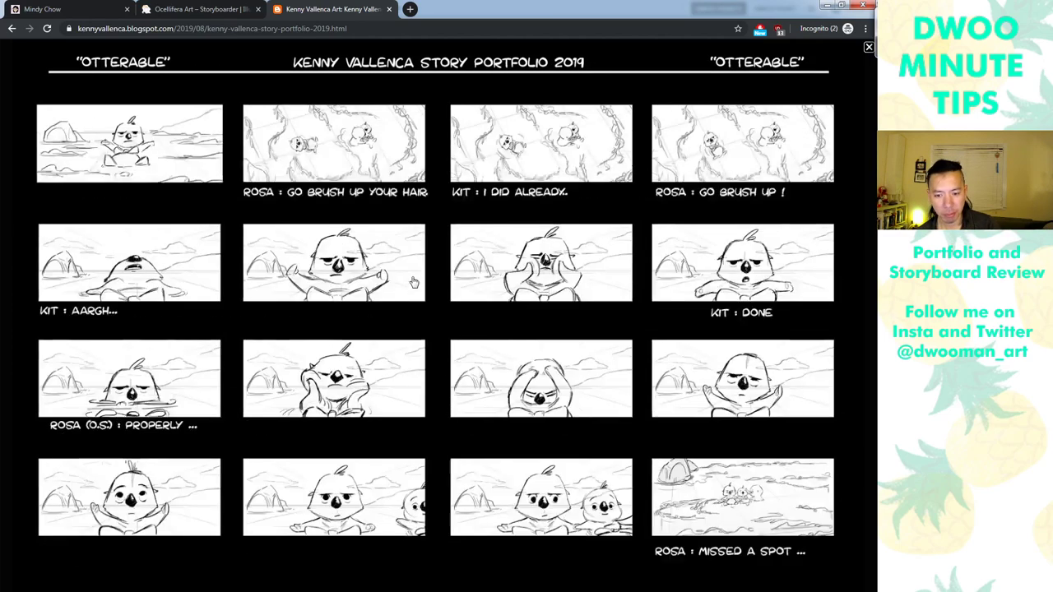
click(414, 283)
click(414, 283)
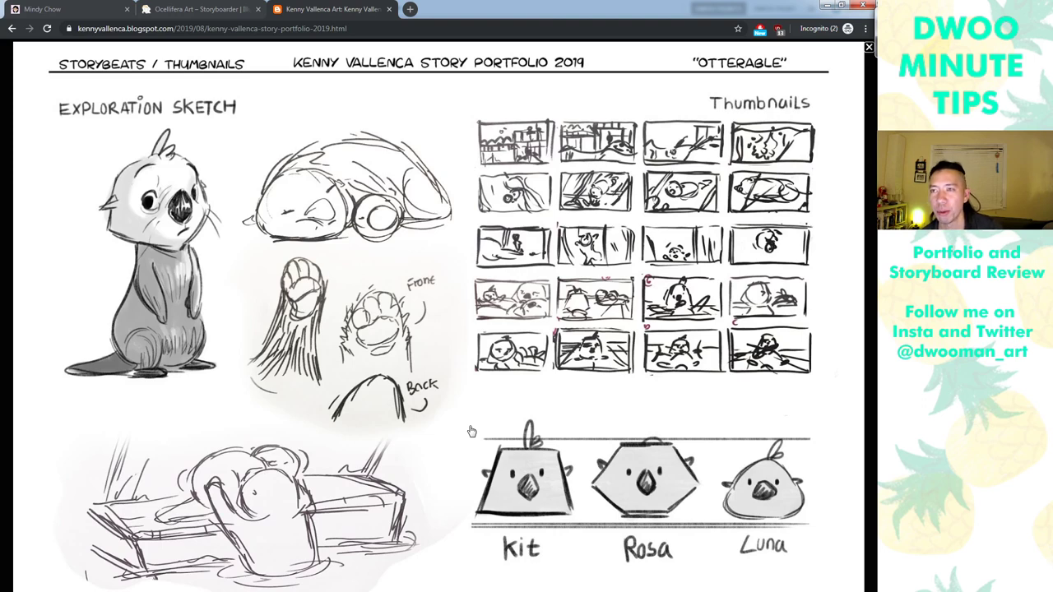
key(Left)
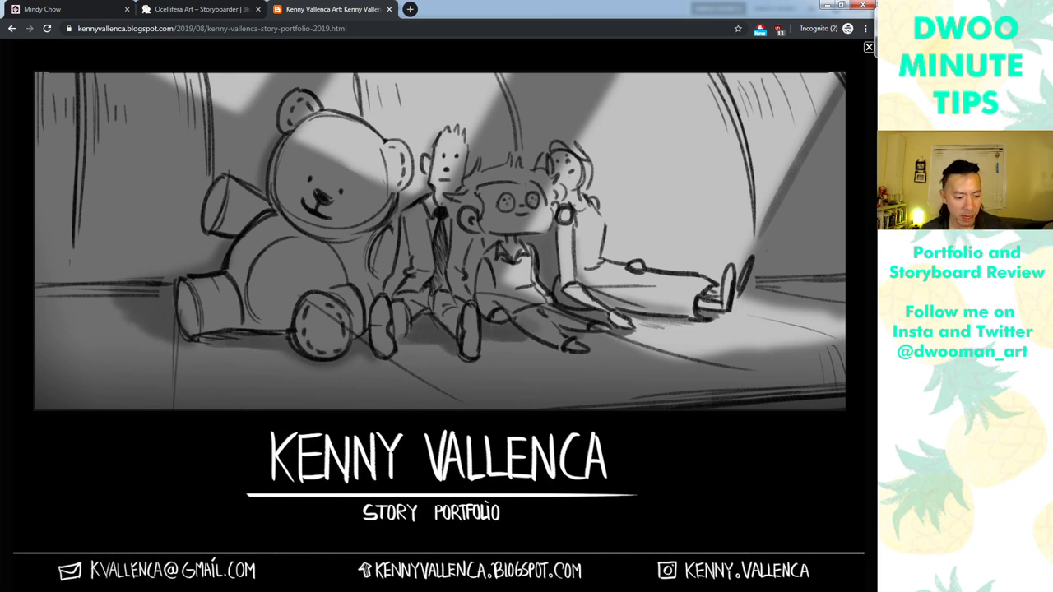
key(Escape)
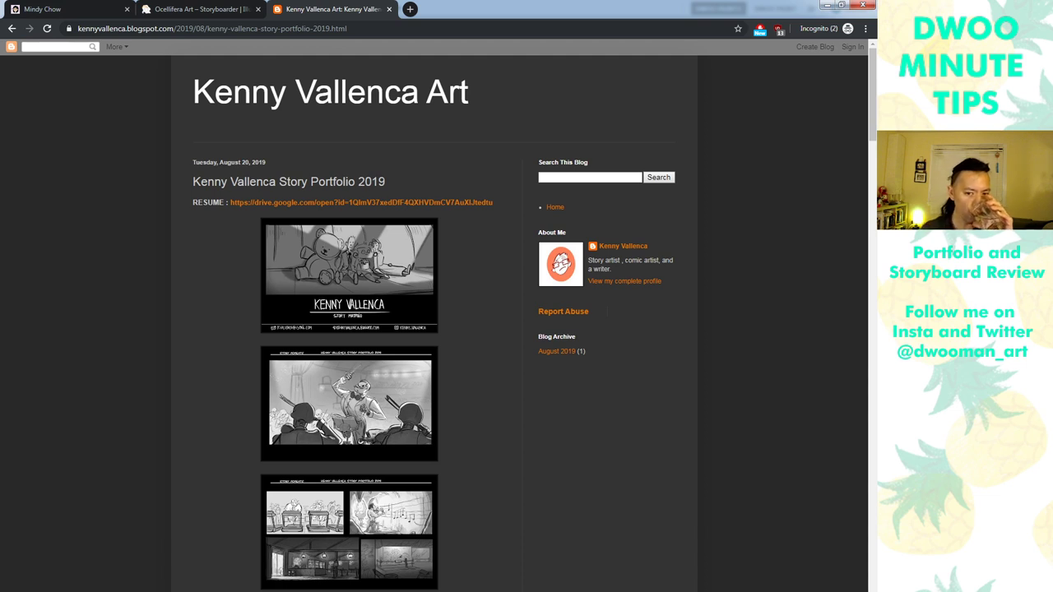
View the résumé linked in the blog post, close it and reopen the 2019 story portfolio post in a new tab
click(466, 204)
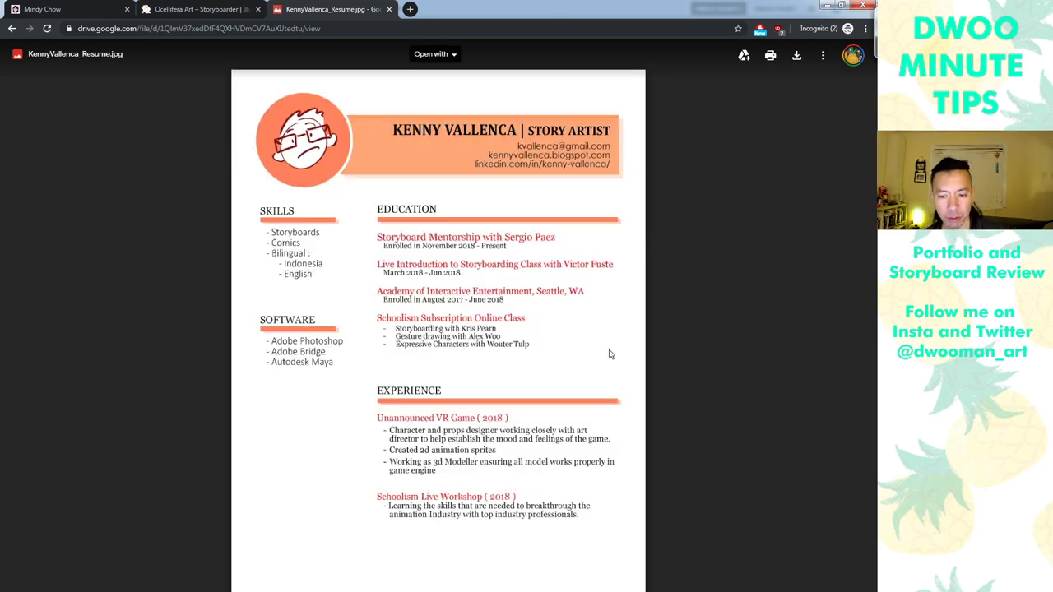
click(389, 9)
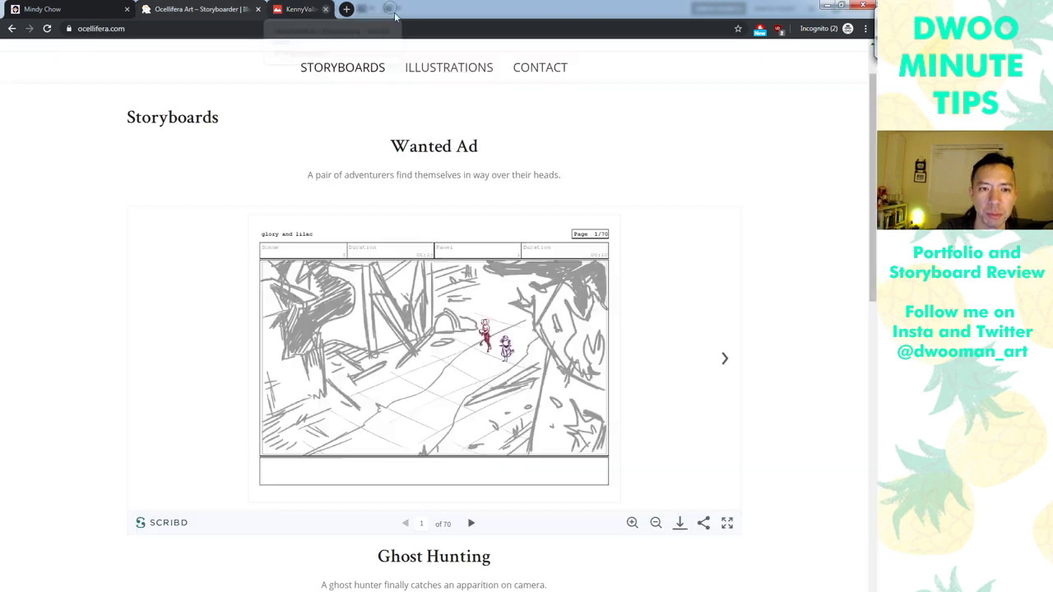
click(279, 9)
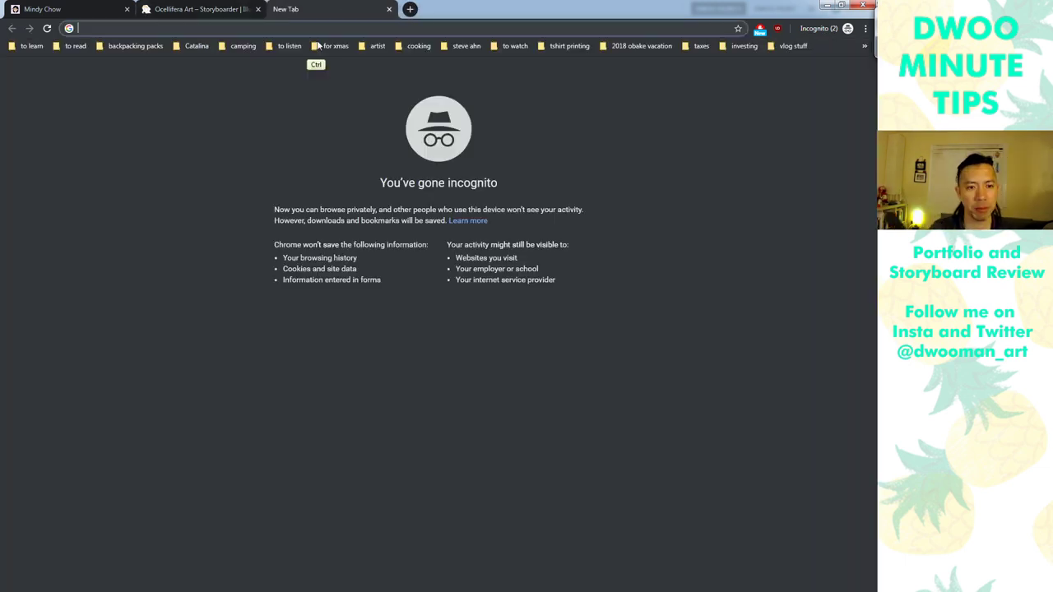
text(https://kennyvallenca.blogspot.com/2019/08/kenny-vallenca-story-portfolio-2019.html)
key(Return)
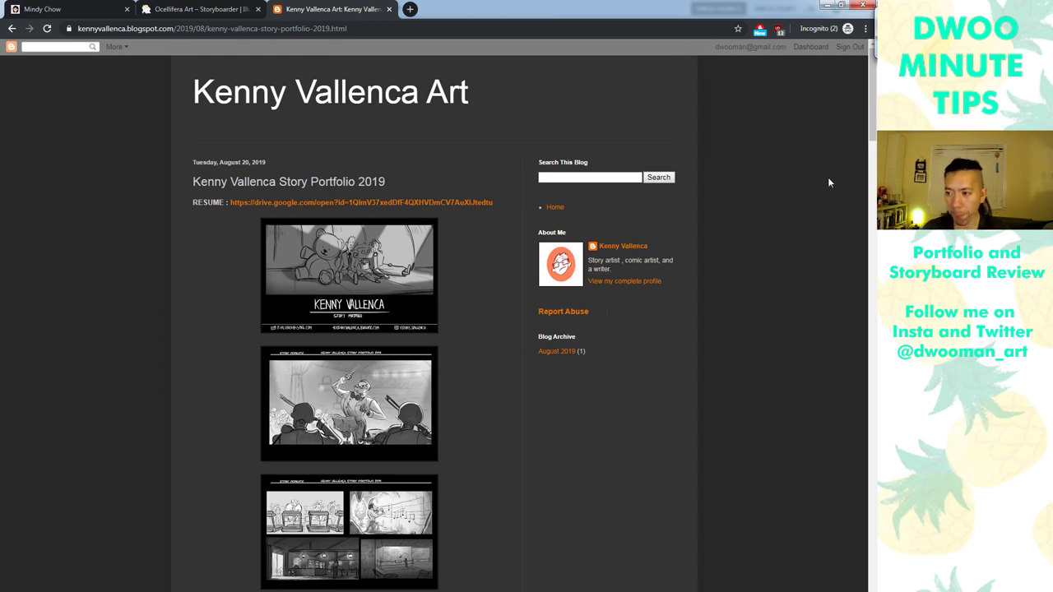
Advance the embedded Otterable (excerpt) slideshow through its underwater panels and return to the portfolio's cover image
drag(873, 129, 828, 193)
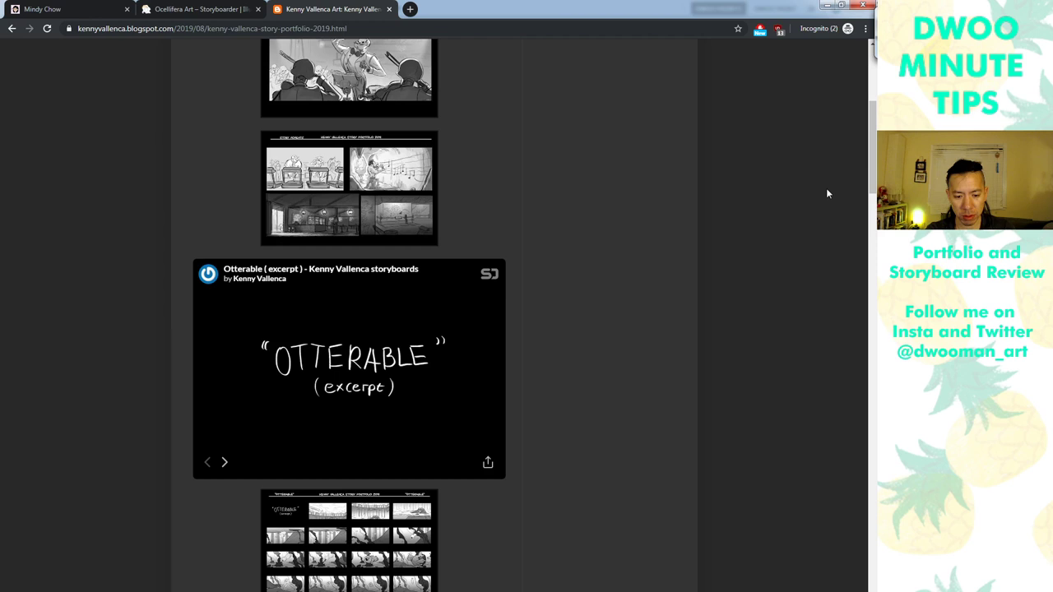
click(225, 464)
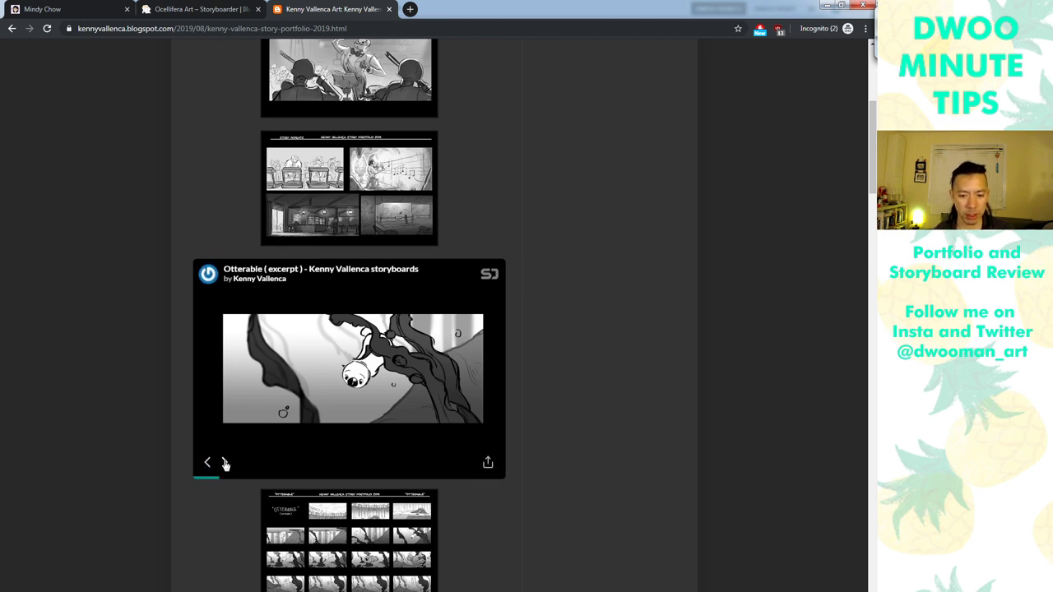
drag(873, 142, 766, 103)
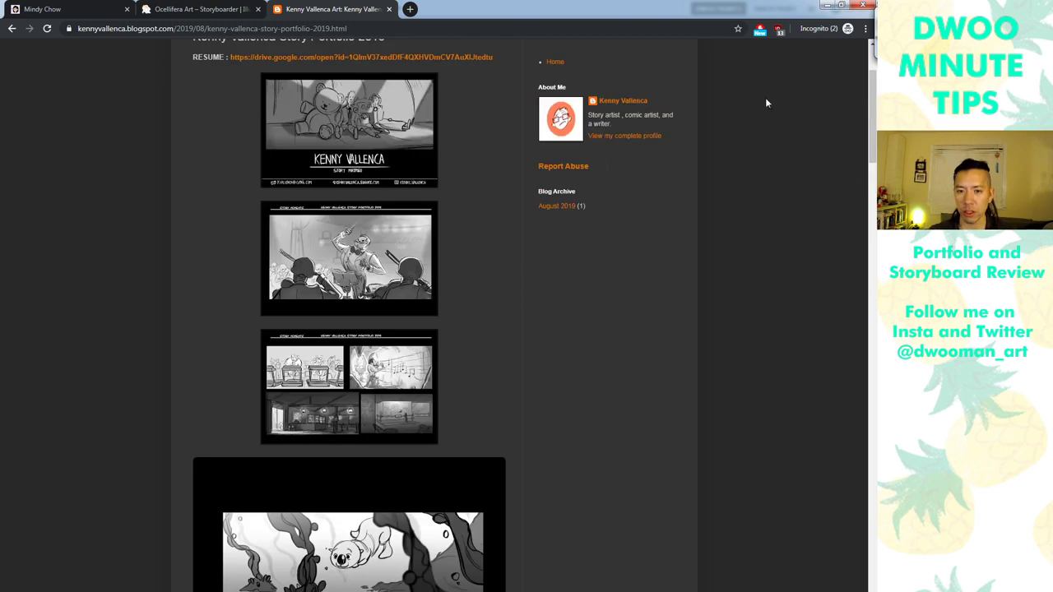
Enlarge the cover image and page forward to the second Story Moments page with four illustrations
click(378, 144)
click(479, 344)
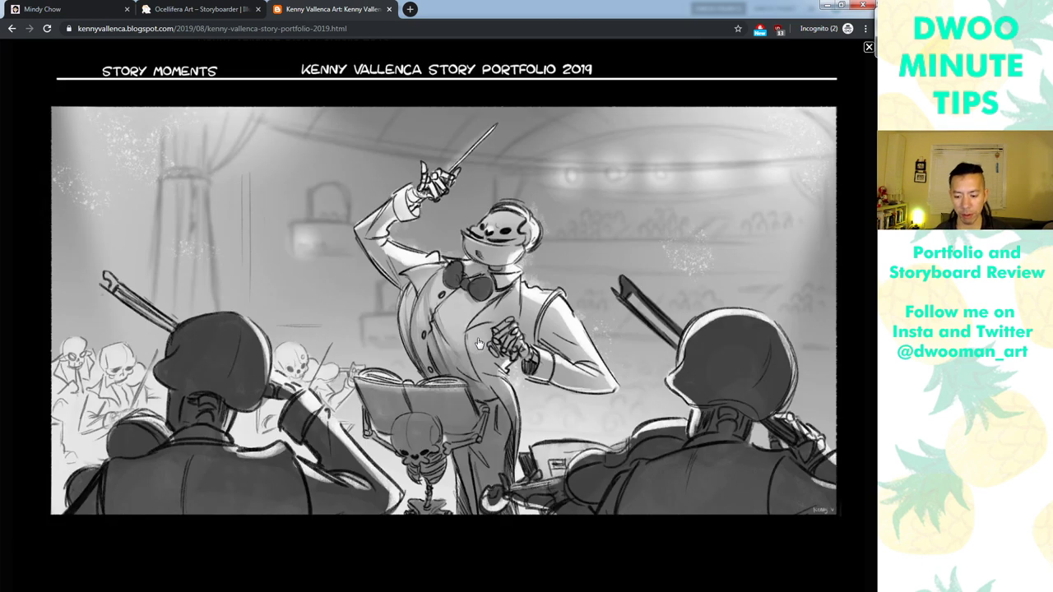
click(480, 344)
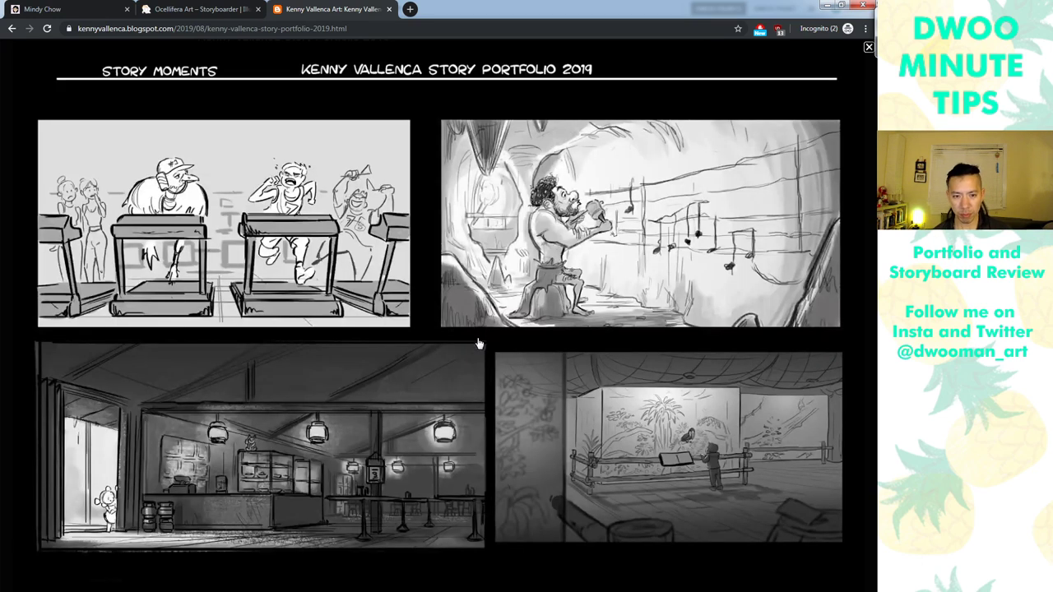
Page forward to the first Otterable board page in the image viewer and close the viewer
click(578, 472)
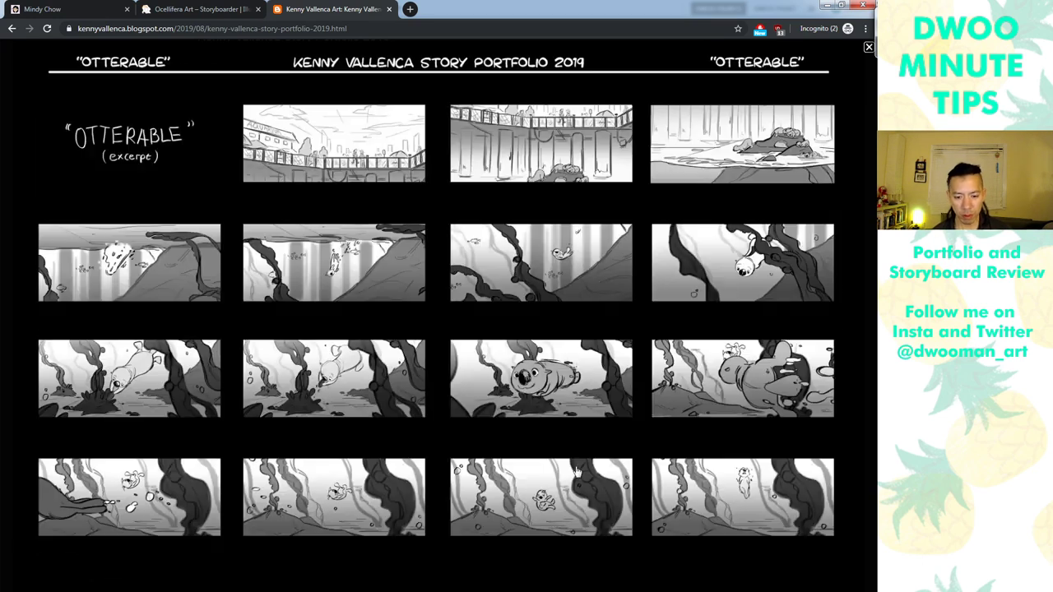
click(531, 565)
scroll(251, 505, down, 2)
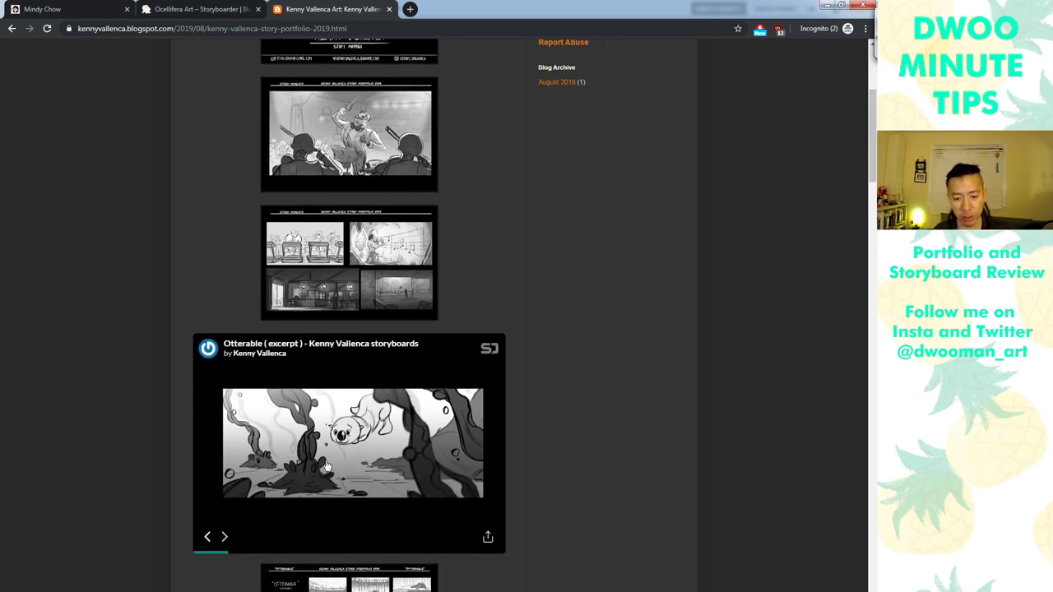
Advance the embedded Otterable (excerpt) slideshow through its underwater panels to the front view of the upright otter
click(224, 536)
click(225, 537)
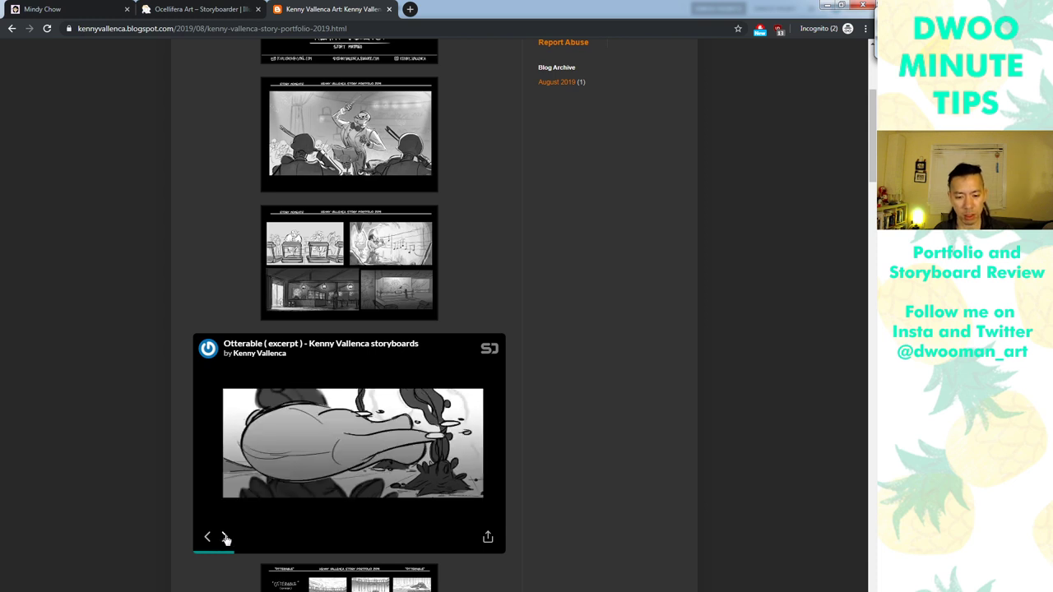
click(226, 538)
click(224, 539)
click(225, 539)
click(223, 539)
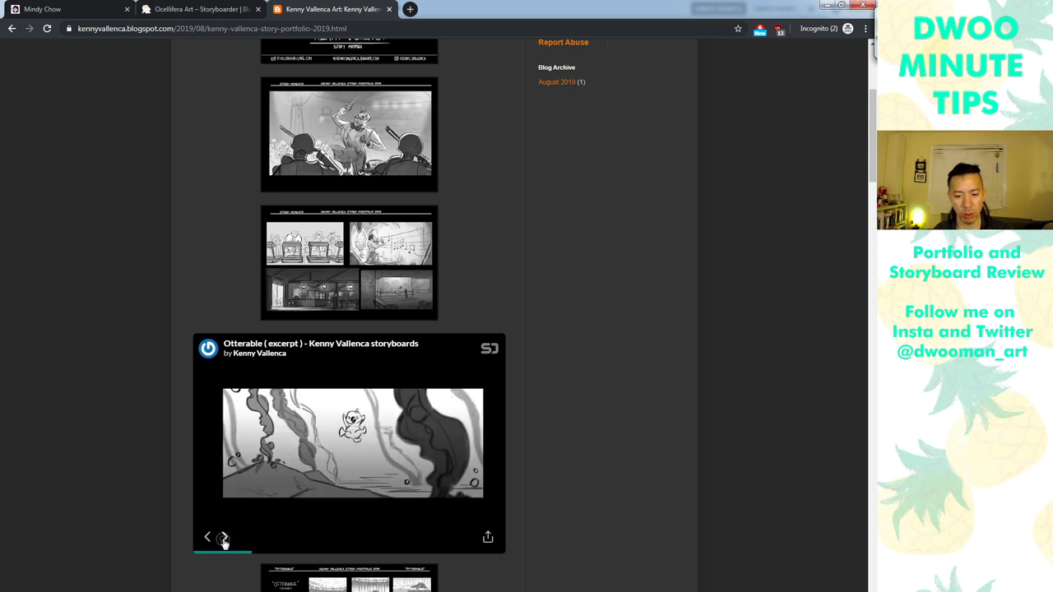
click(224, 538)
click(227, 534)
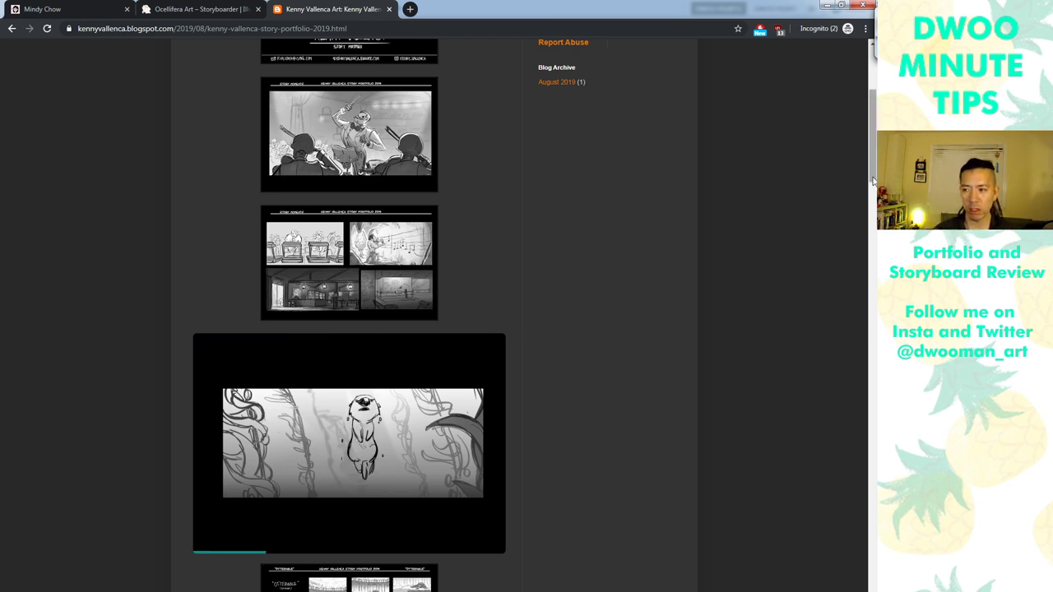
Examine the upper part of the blog post, from the résumé link and cover image to the Story Moments pages
scroll(866, 151, up, 2)
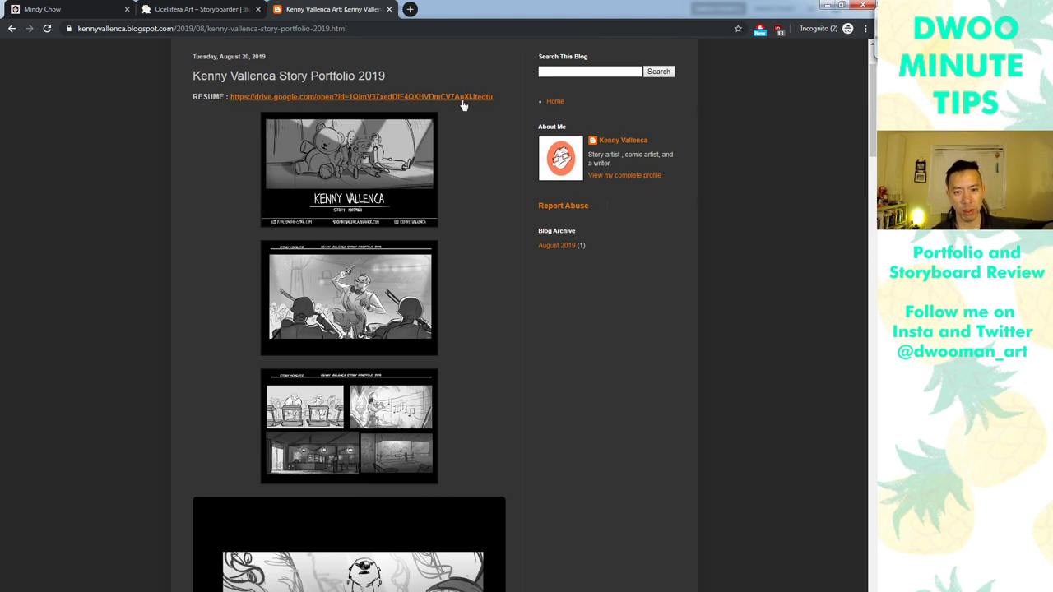
scroll(864, 148, up, 2)
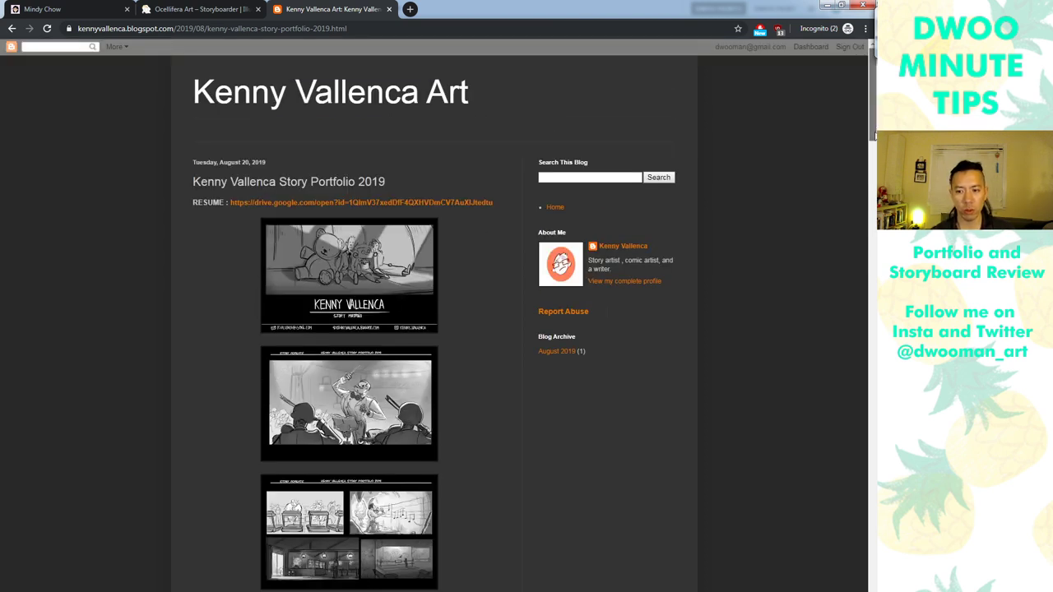
scroll(873, 135, down, 1)
scroll(872, 136, up, 1)
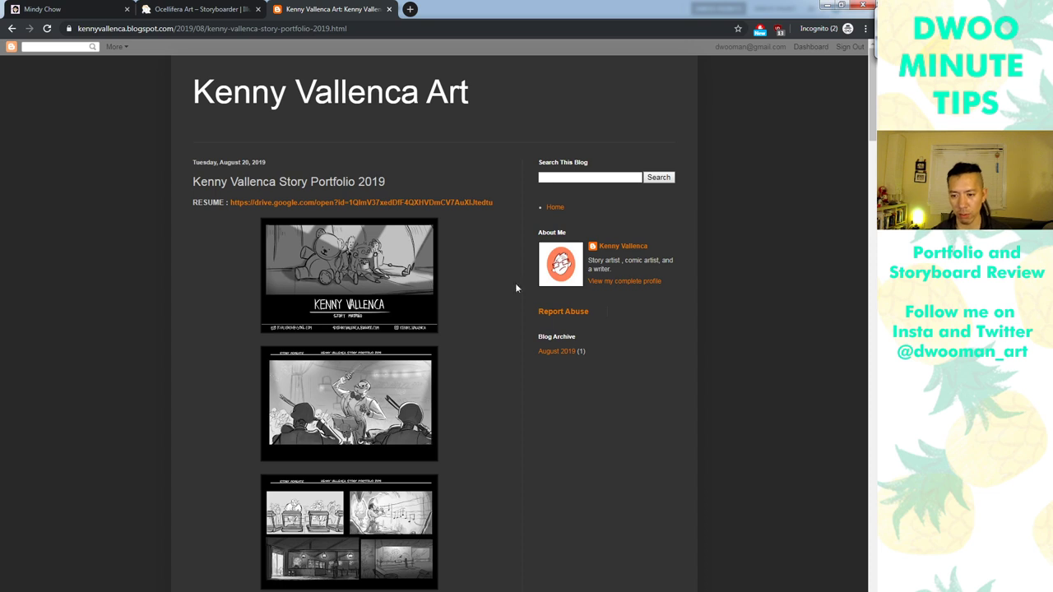
scroll(350, 210, down, 2)
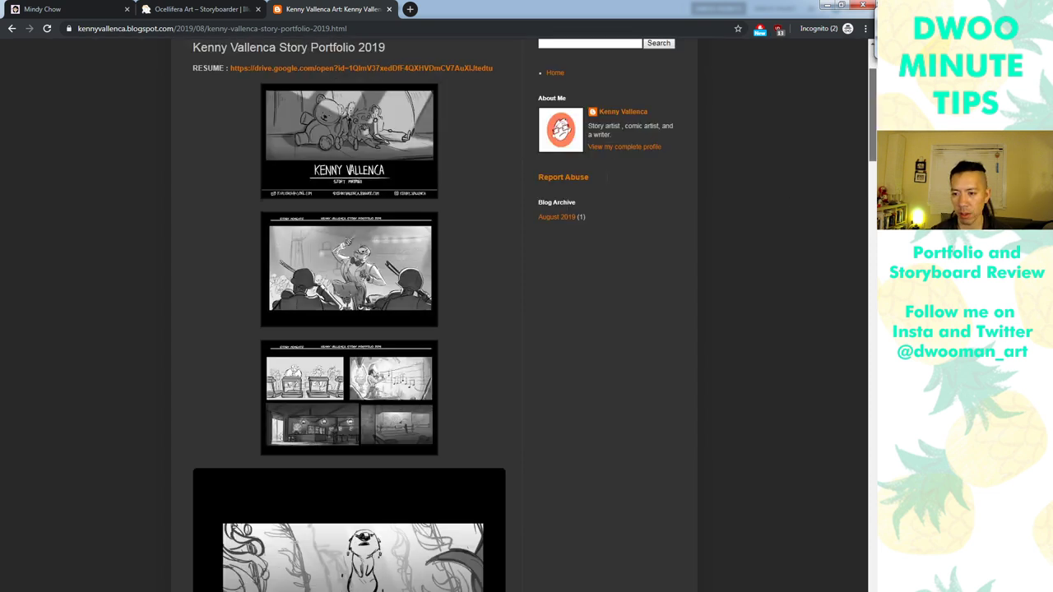
scroll(274, 126, down, 1)
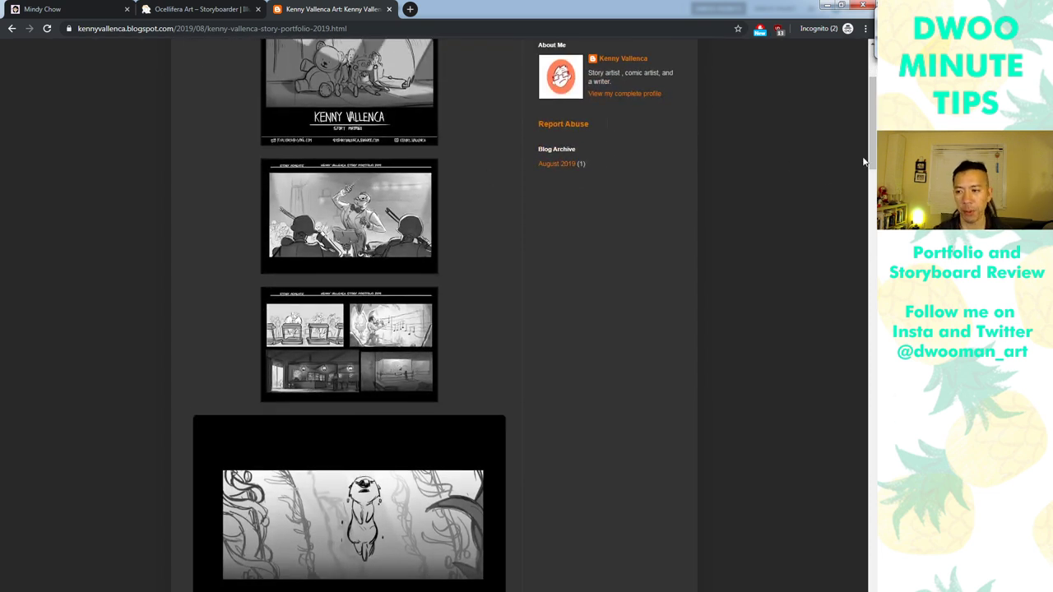
scroll(864, 162, up, 2)
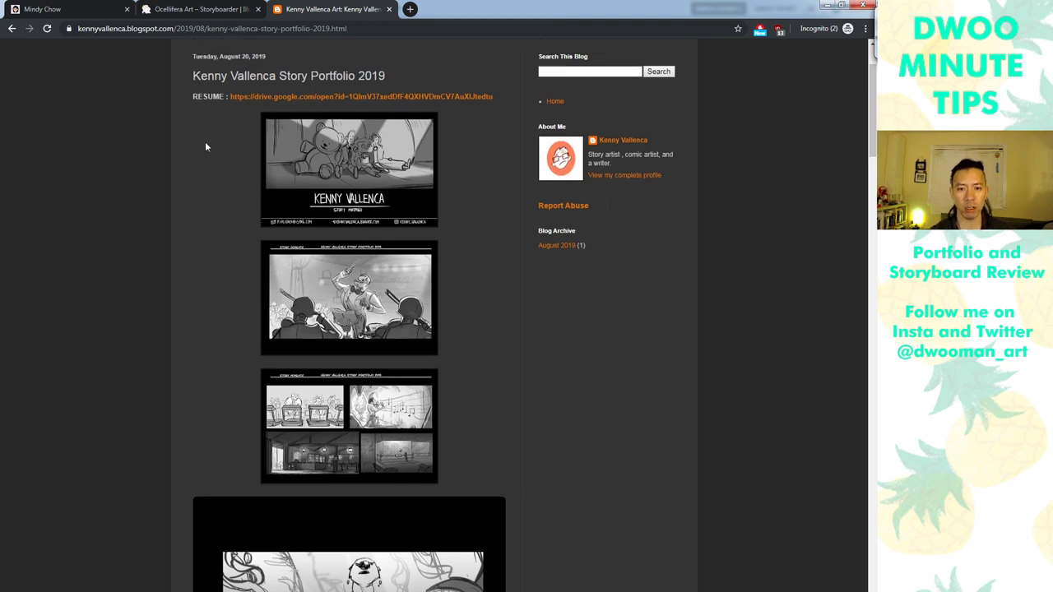
Advance the embedded Crossed Paths (excerpt) slideshow from its opening panels to the wide shot of the two characters walking outdoors
drag(872, 142, 843, 339)
click(223, 510)
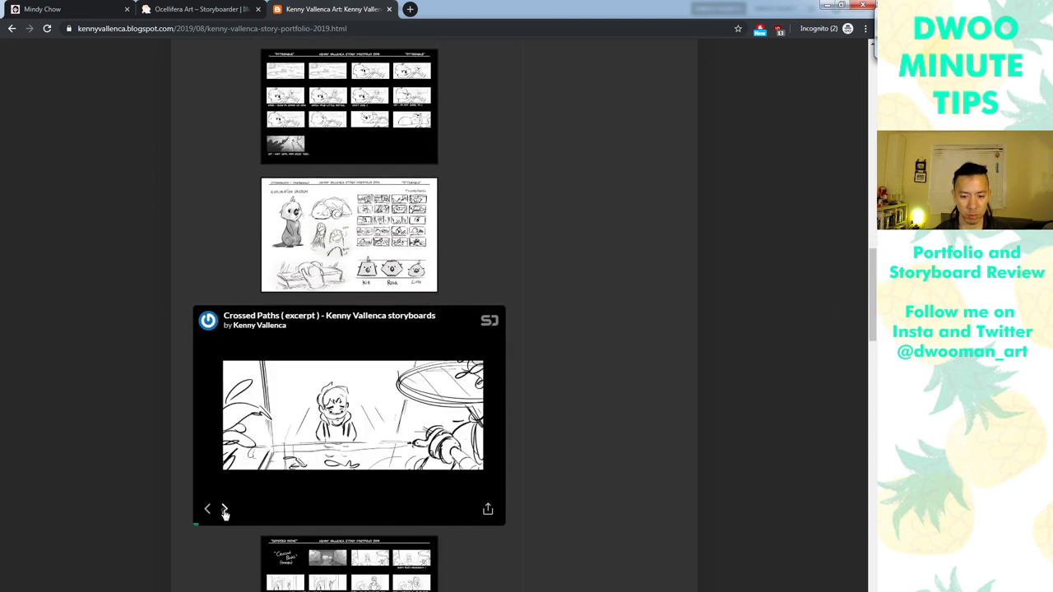
click(225, 511)
click(226, 511)
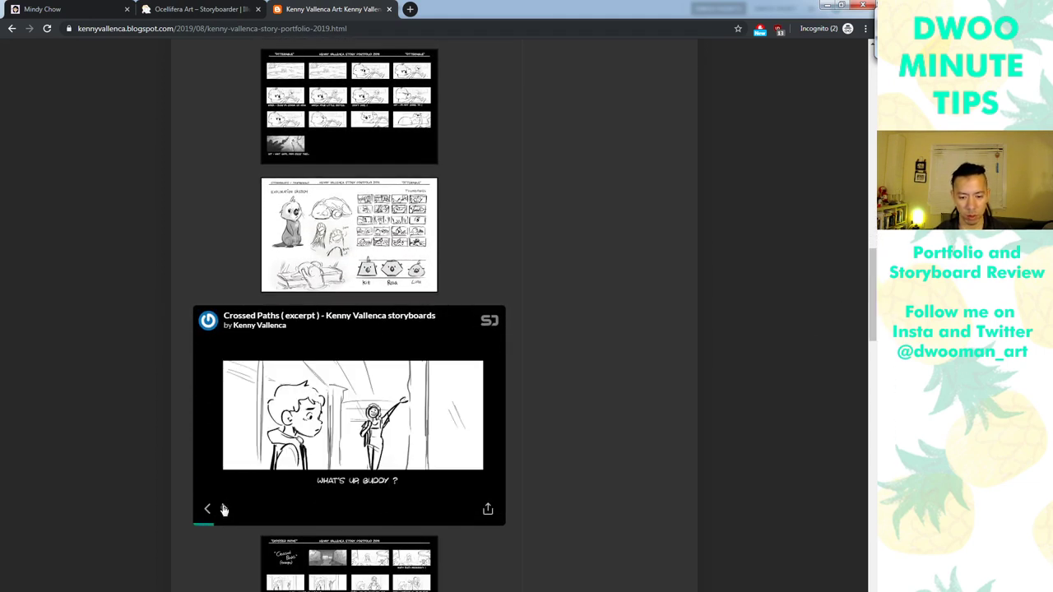
click(225, 511)
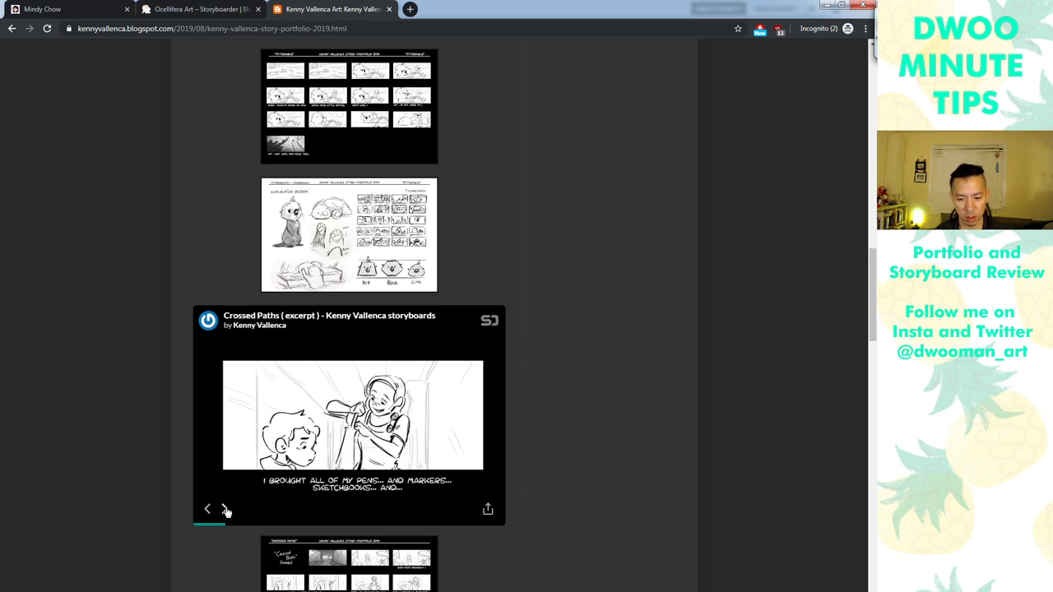
click(225, 511)
click(226, 511)
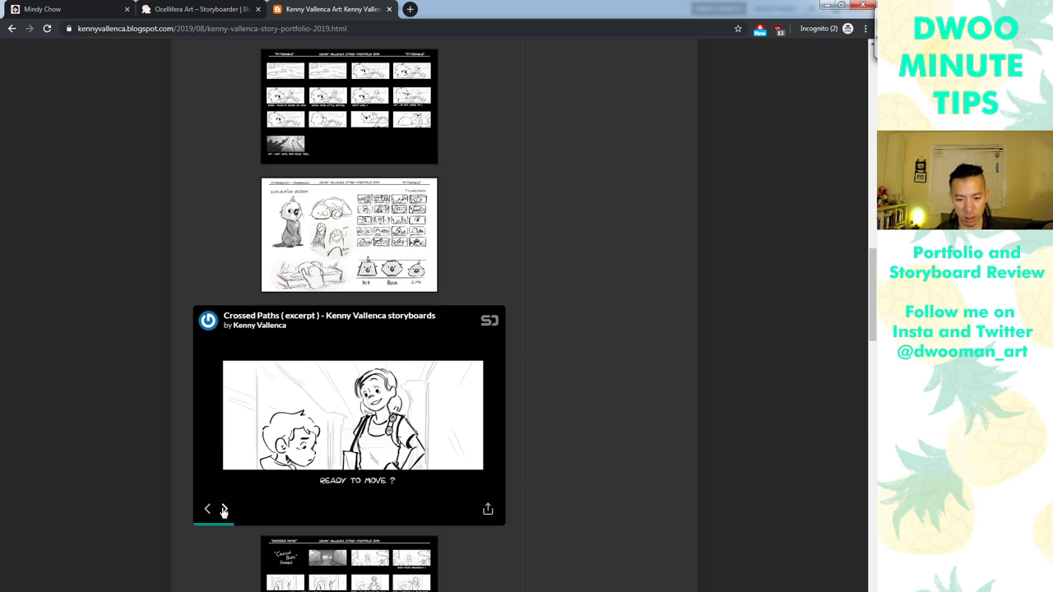
click(224, 511)
click(222, 511)
click(221, 512)
click(221, 511)
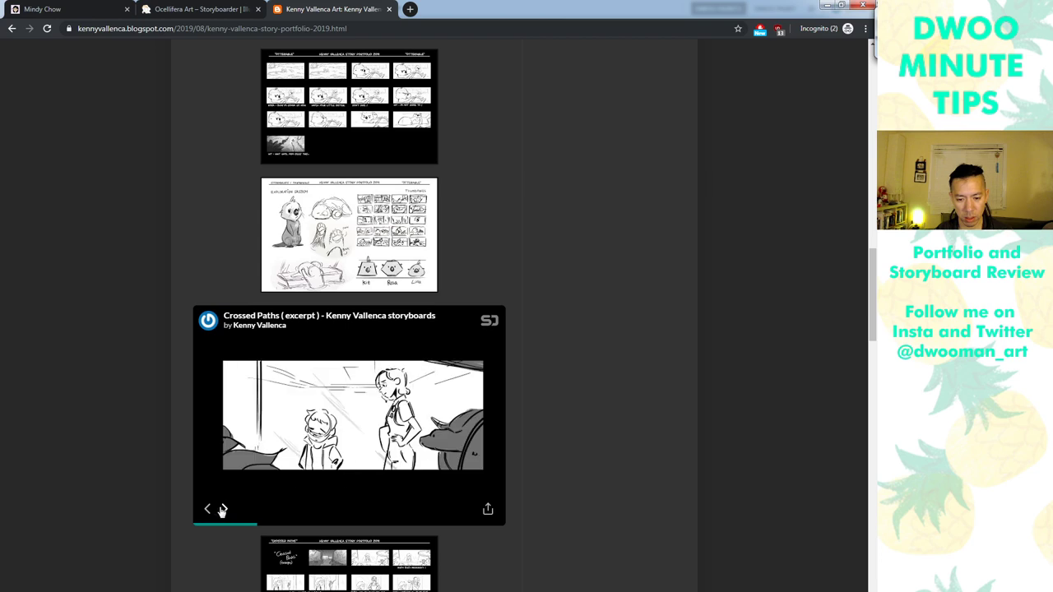
click(221, 511)
click(221, 511)
click(222, 511)
click(221, 511)
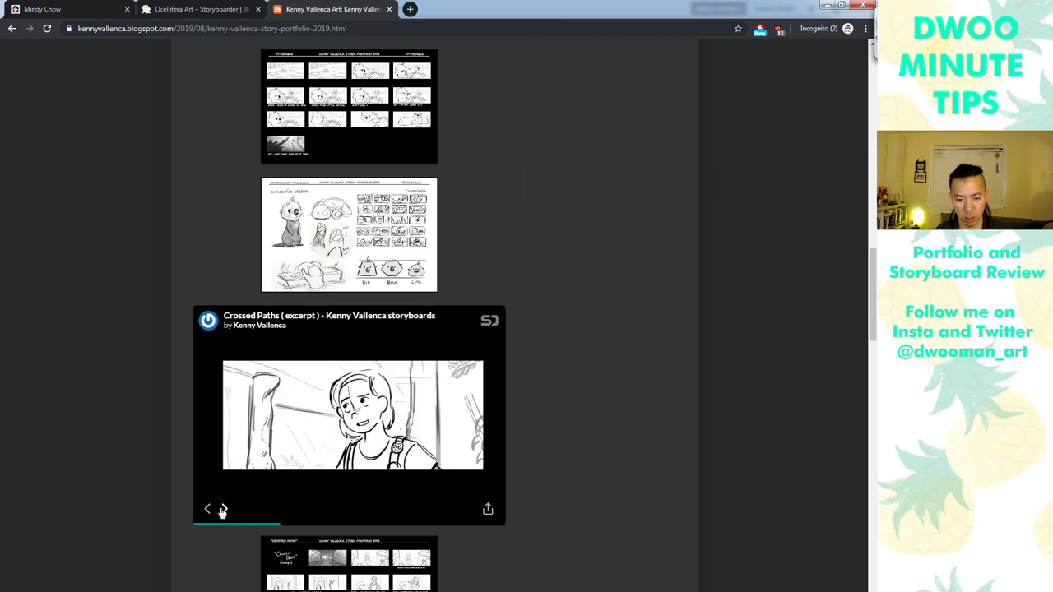
click(221, 511)
click(221, 511)
Revisit the Otterable and Crossed Paths slideshows and advance the embedded Rebels storyboard past its opening sunset panel
scroll(844, 336, up, 7)
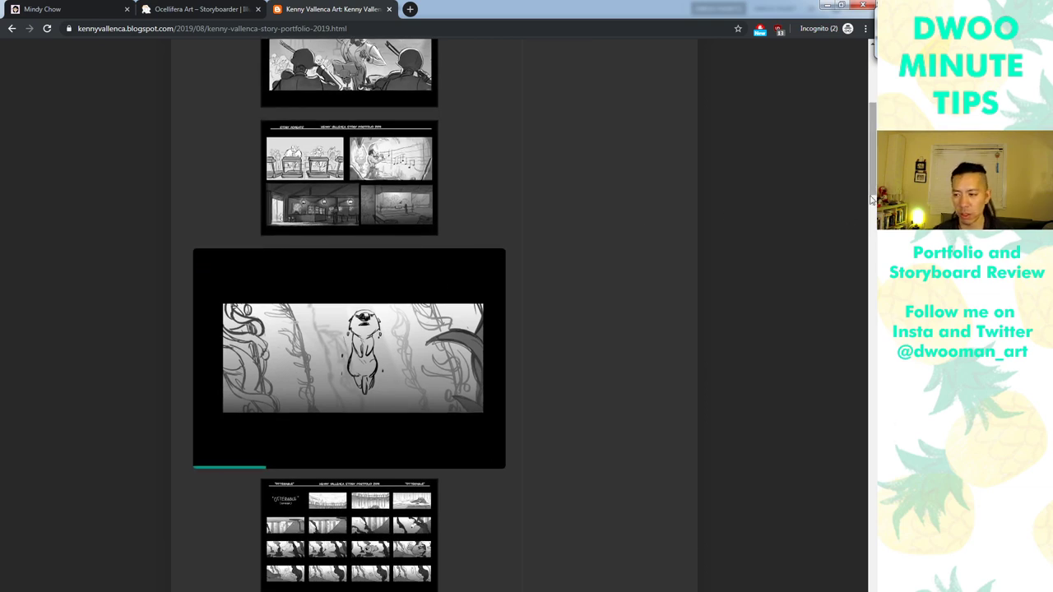
drag(874, 204, 849, 335)
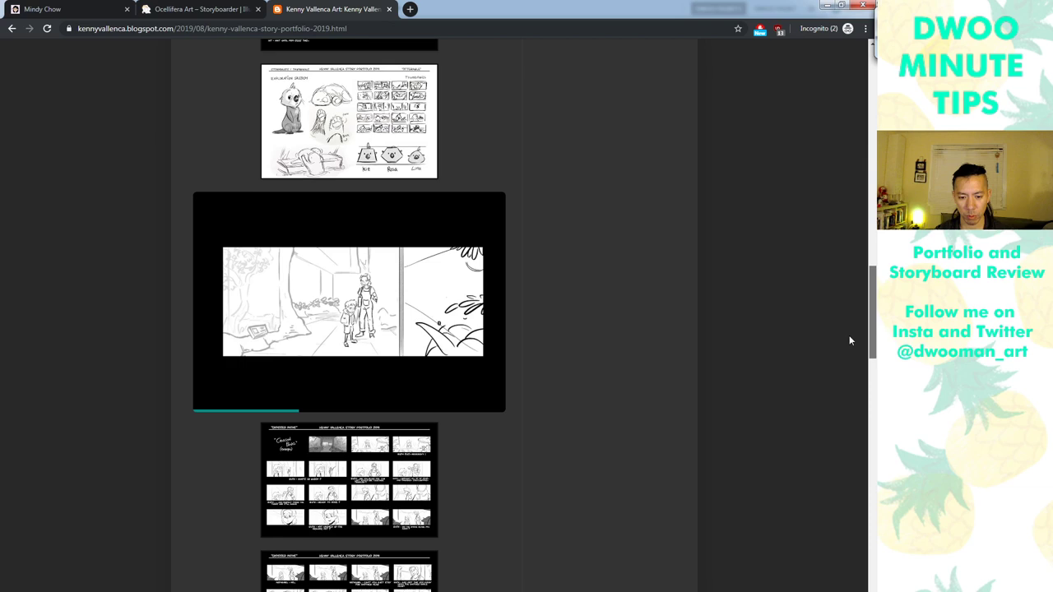
mouse_move(208, 405)
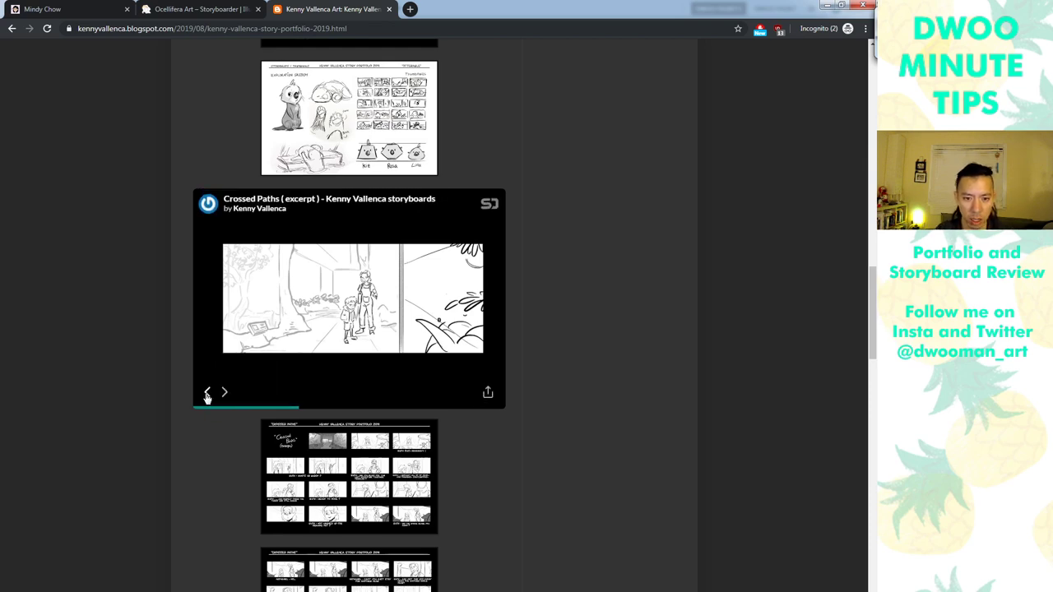
drag(873, 281, 839, 398)
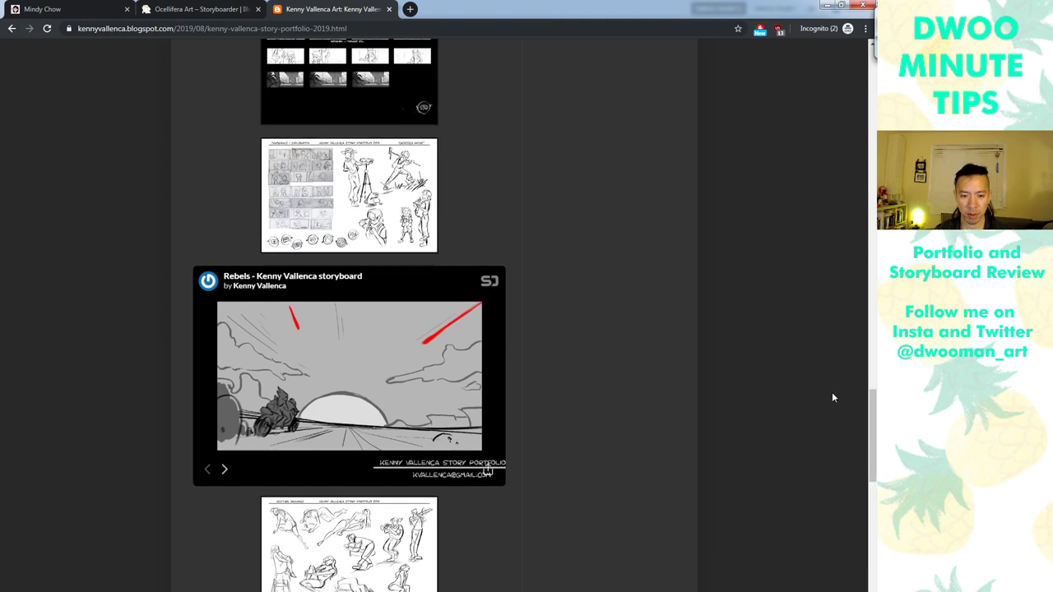
click(224, 469)
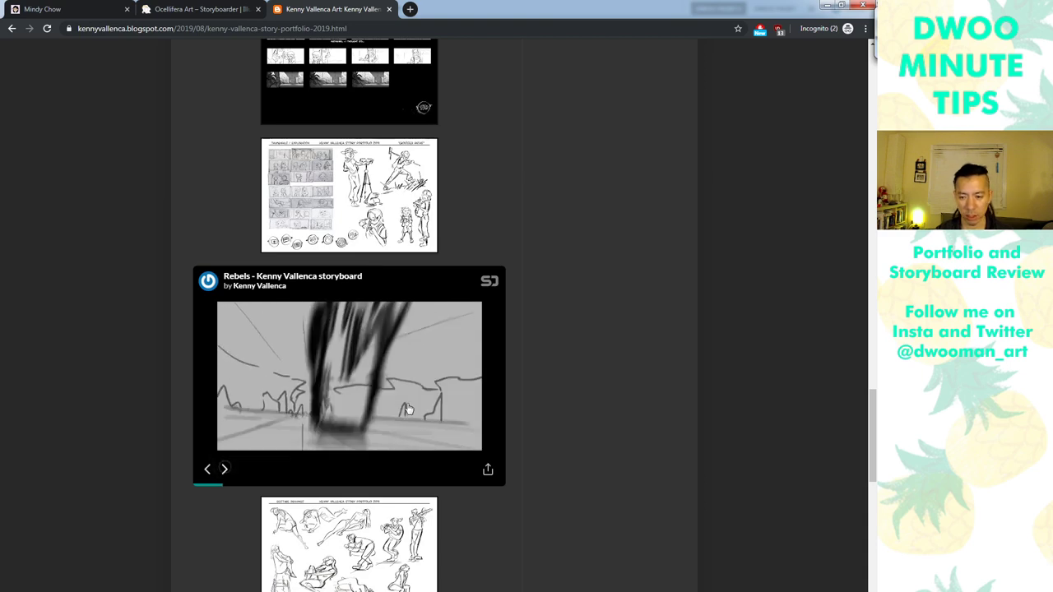
Look back over the portfolio post and compare the embedded slideshows, finishing at the Rebels storyboard
drag(870, 390, 862, 103)
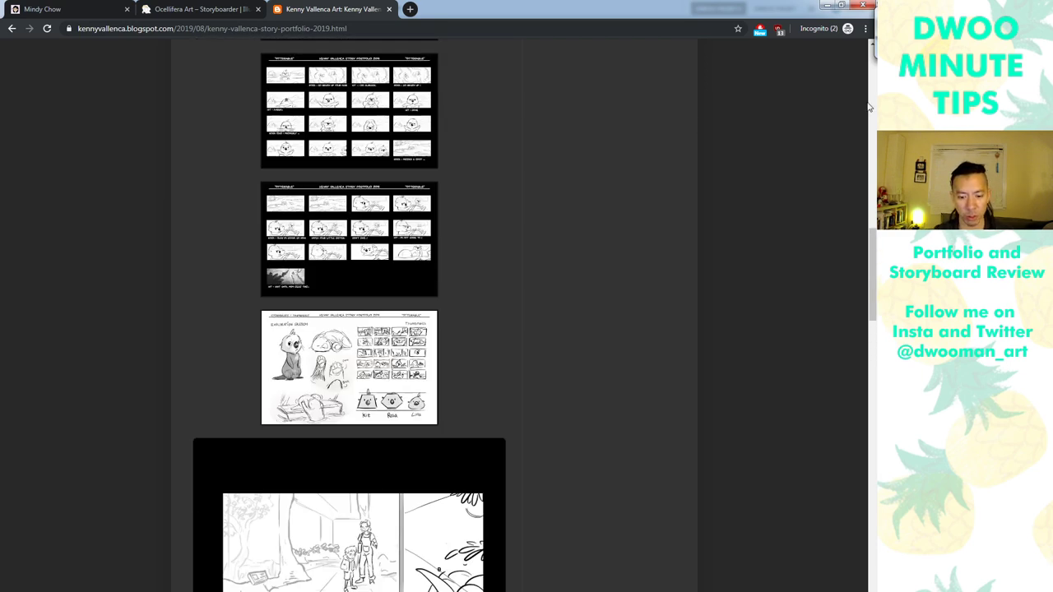
scroll(869, 107, up, 10)
drag(874, 139, 838, 320)
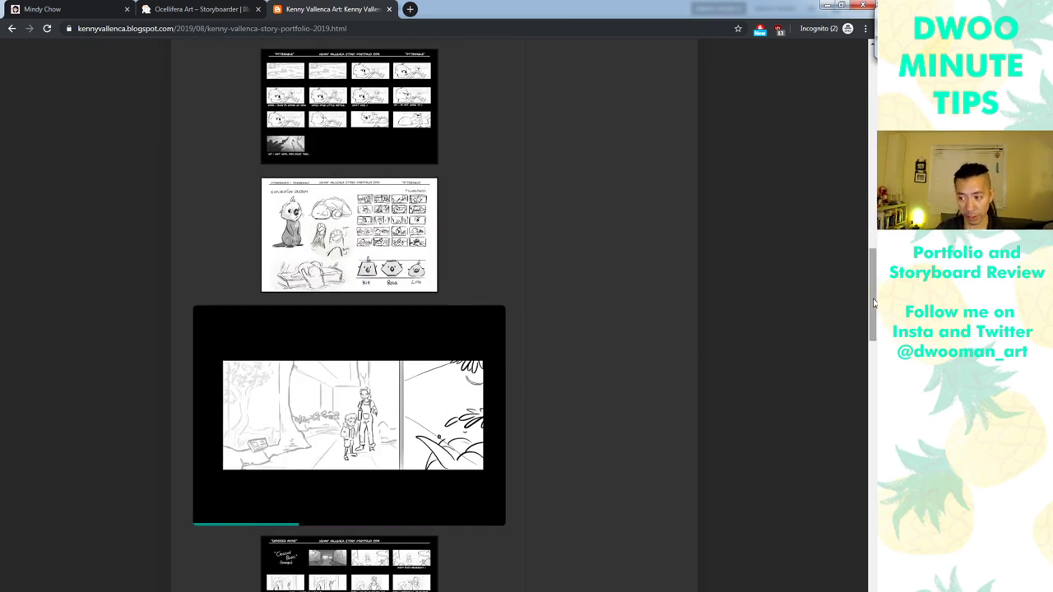
scroll(829, 420, down, 10)
scroll(828, 415, down, 2)
mouse_move(352, 505)
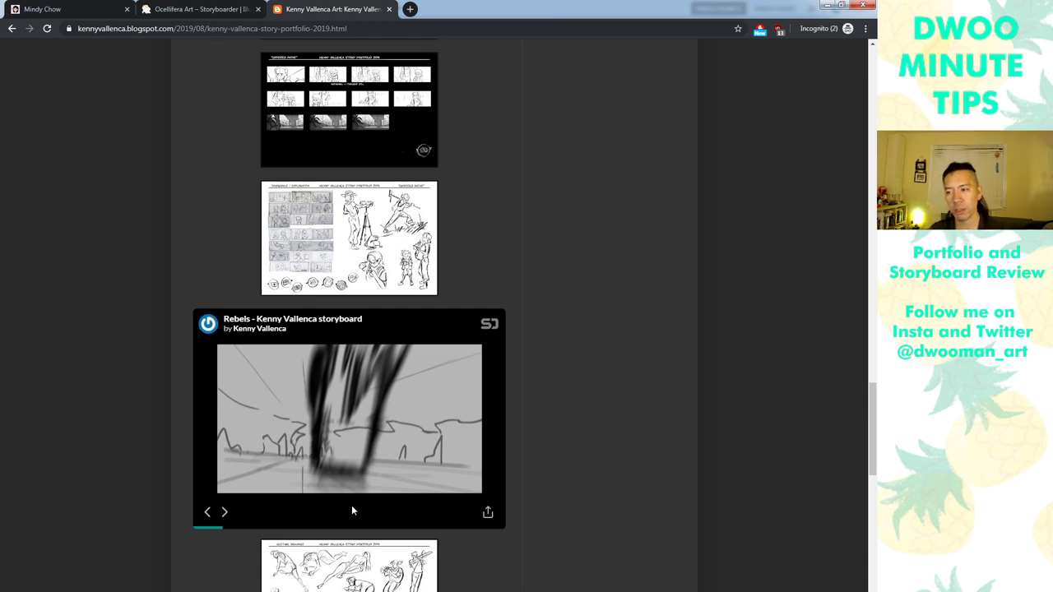
View the first Crossed Paths board page enlarged, close it and advance the Crossed Paths slideshow to a late close-up of the woman
drag(874, 408, 851, 306)
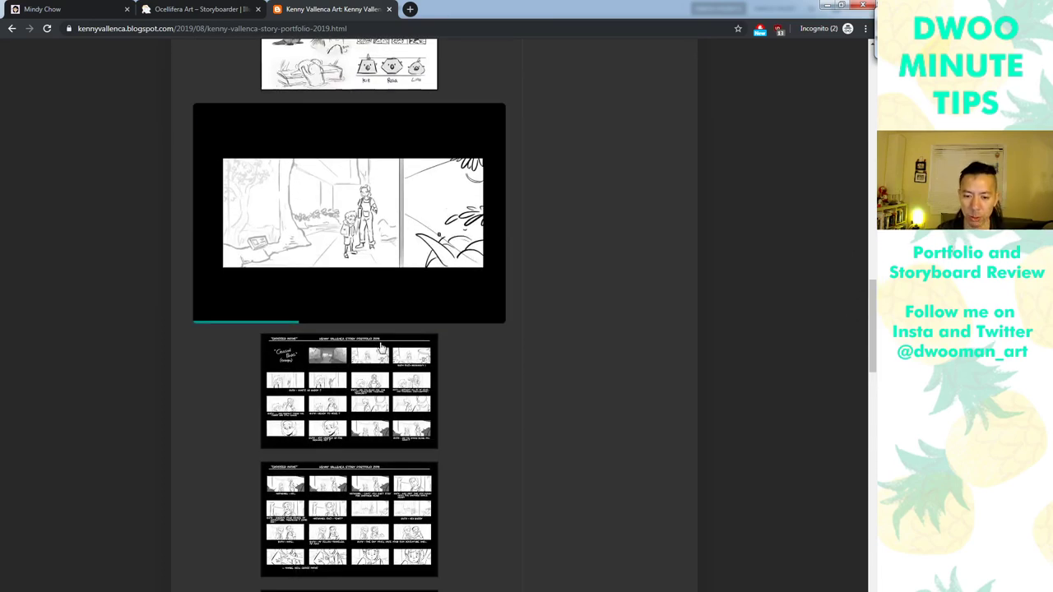
click(386, 407)
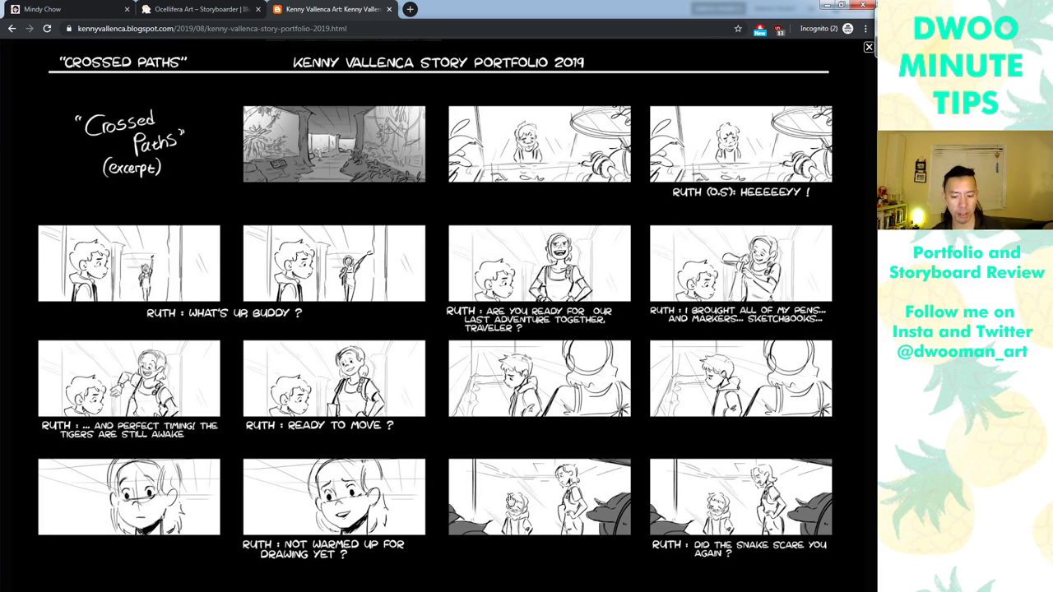
key(Escape)
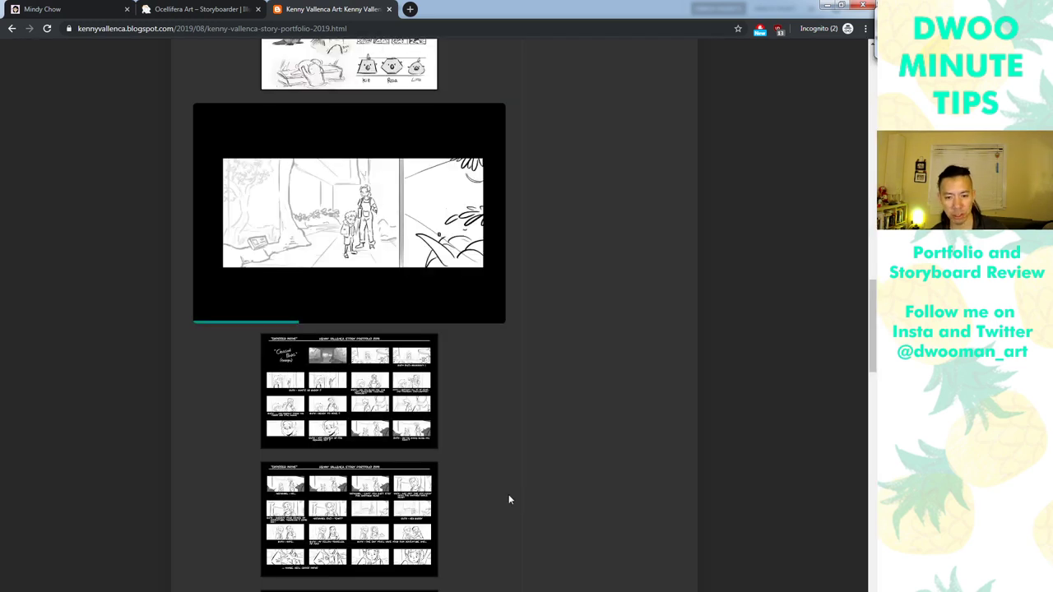
mouse_move(289, 308)
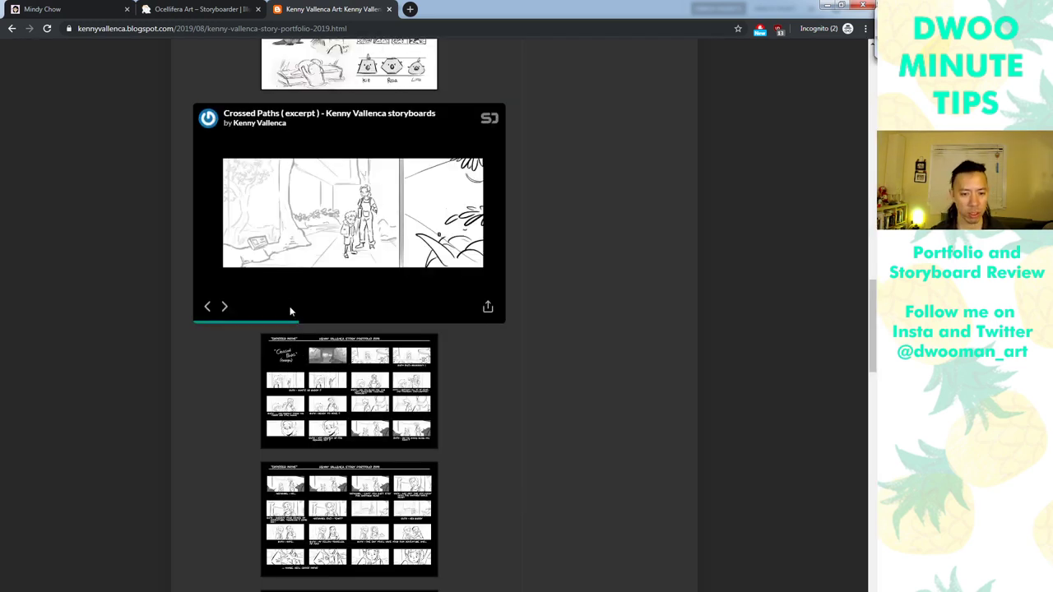
click(216, 307)
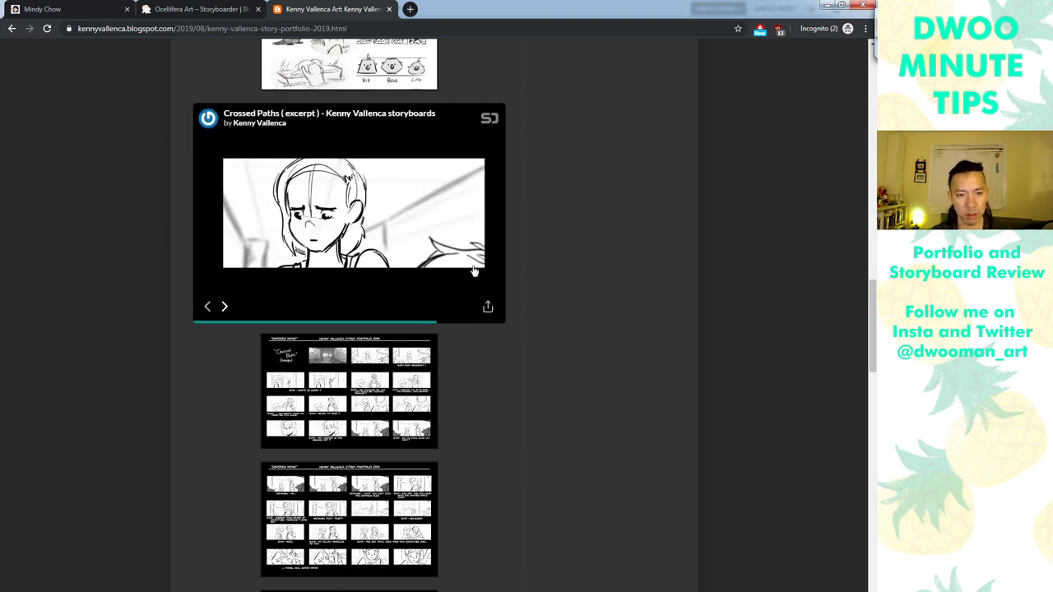
View the Gesture Drawings, Sketchbooks and closing contact-card pages of the portfolio enlarged
drag(872, 317, 875, 85)
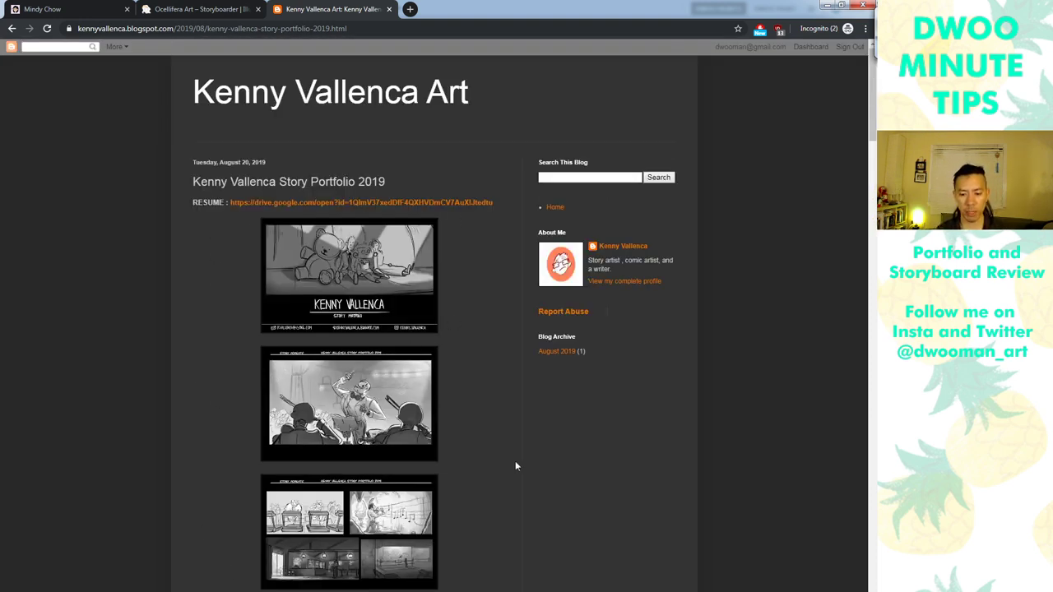
mouse_move(874, 136)
mouse_down()
mouse_move(802, 560)
mouse_move(804, 546)
mouse_up()
click(401, 110)
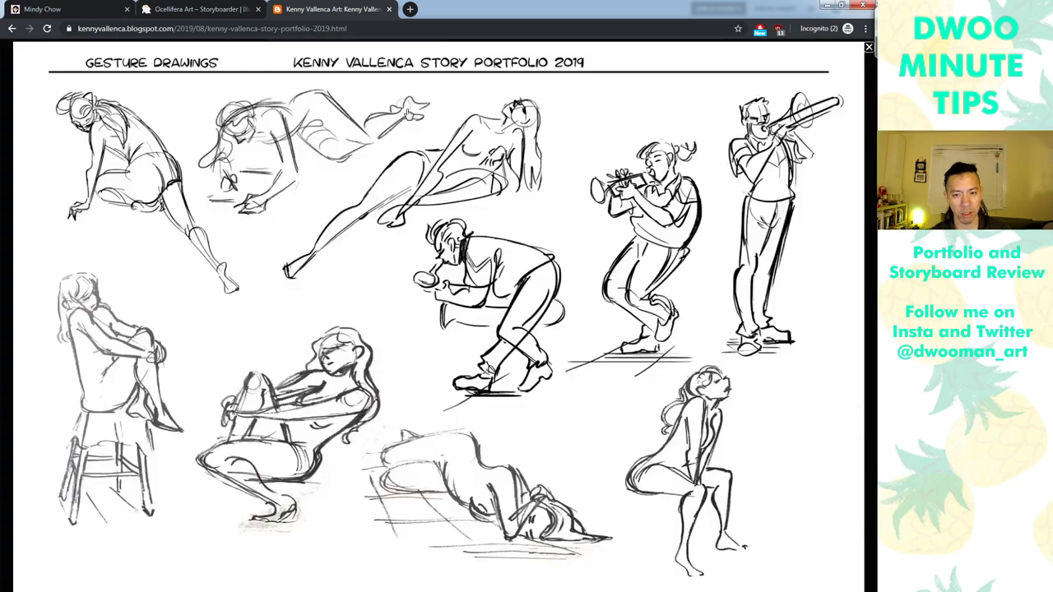
click(406, 112)
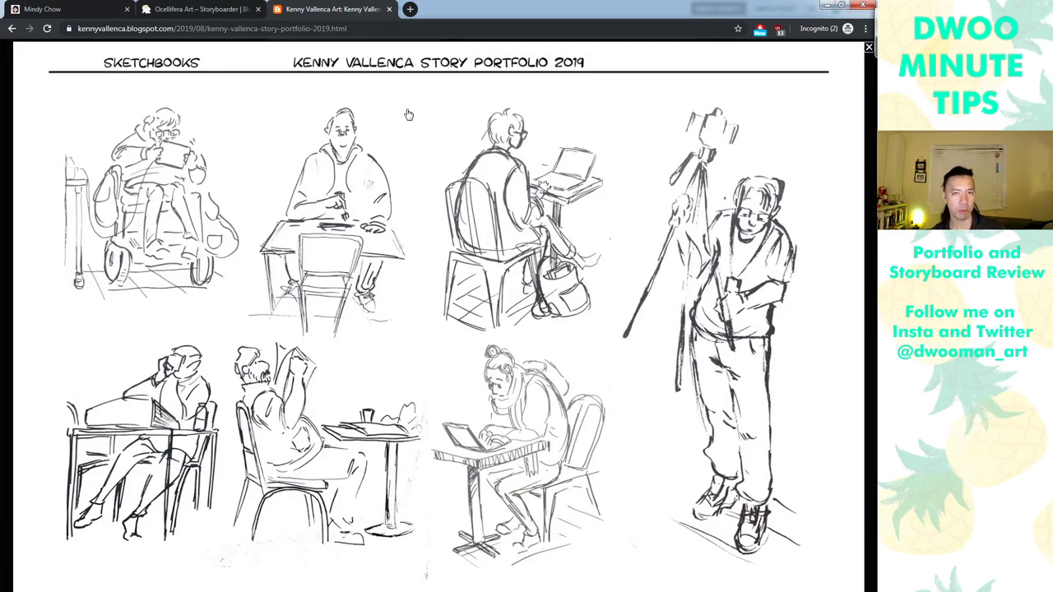
key(Escape)
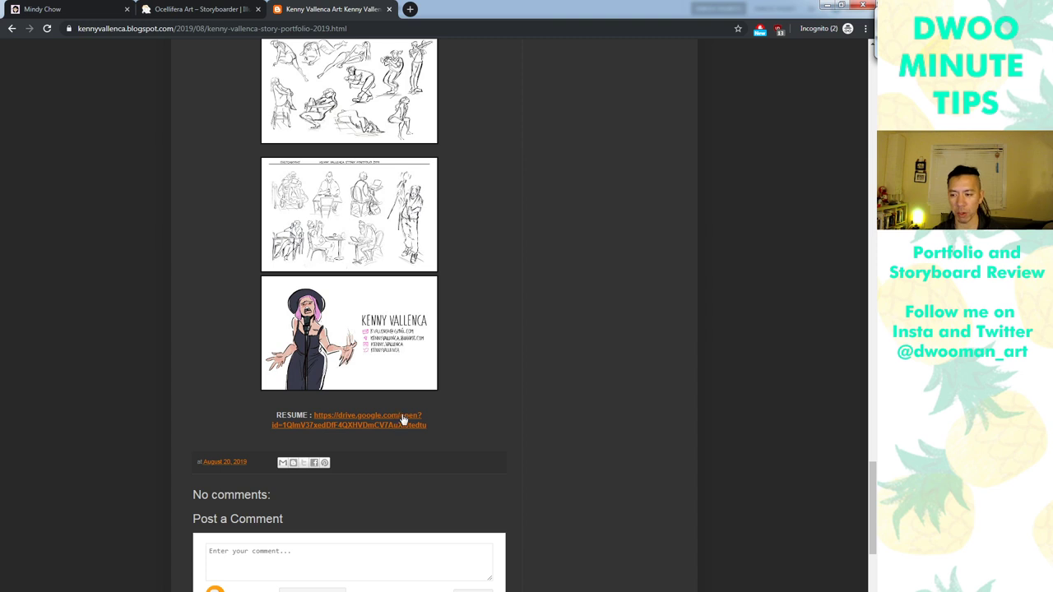
click(414, 373)
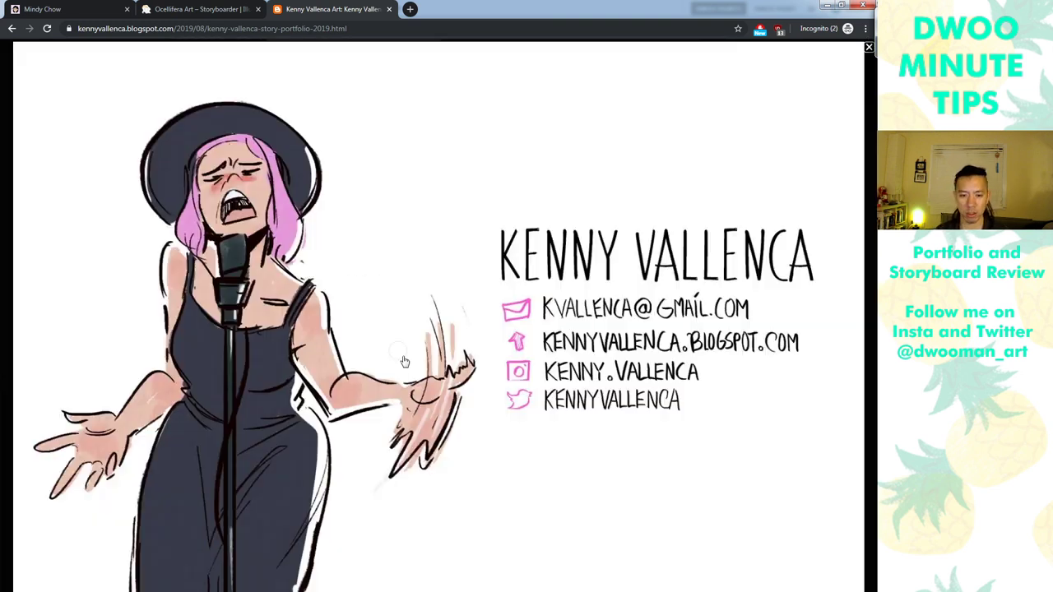
Close the enlarged contact card and all three portfolio websites, returning to the Photoshop notes document
click(656, 453)
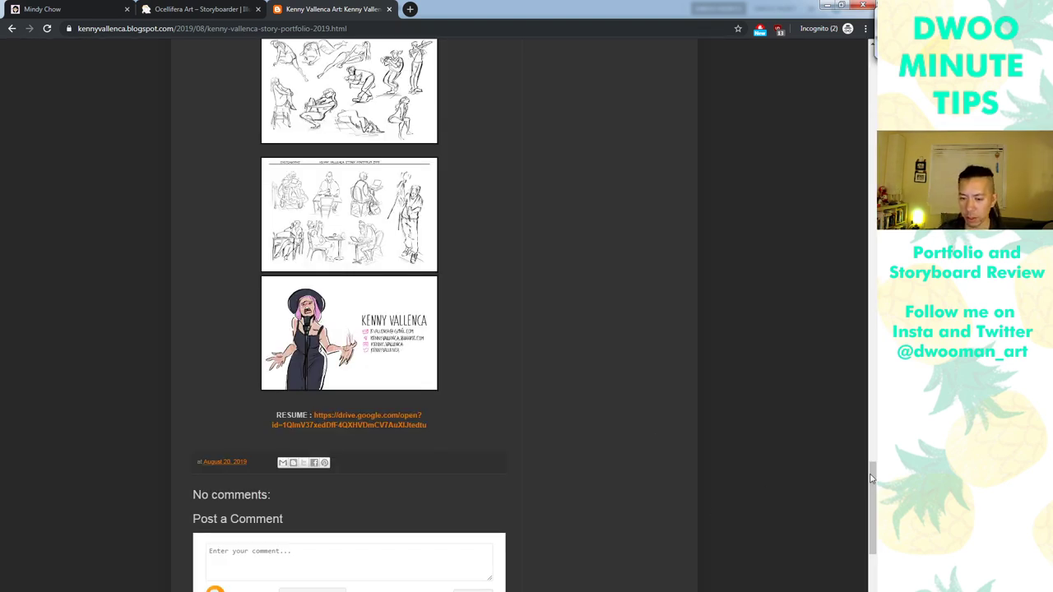
drag(873, 477, 846, 53)
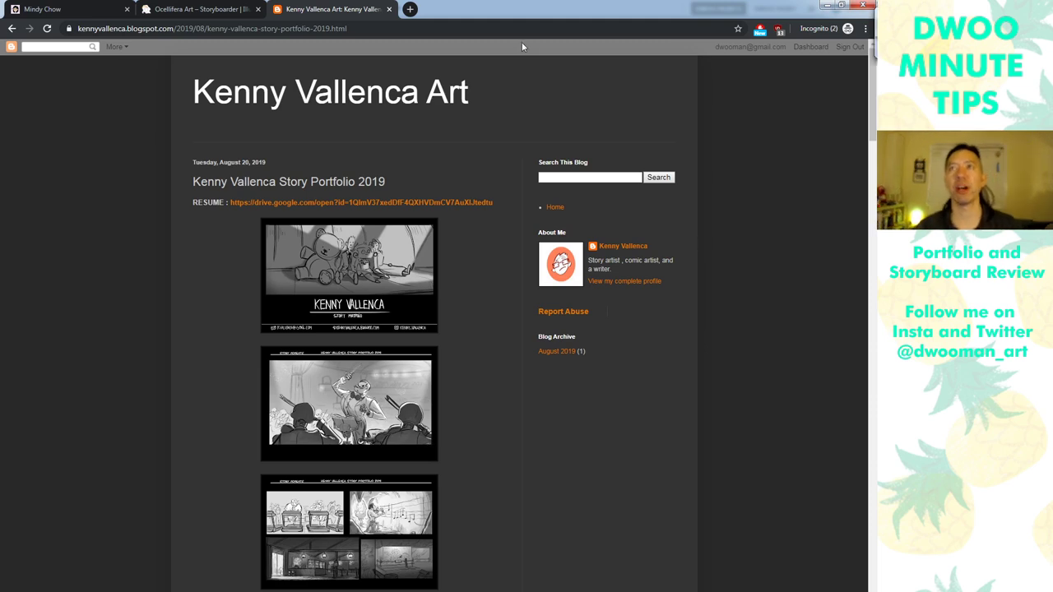
click(390, 10)
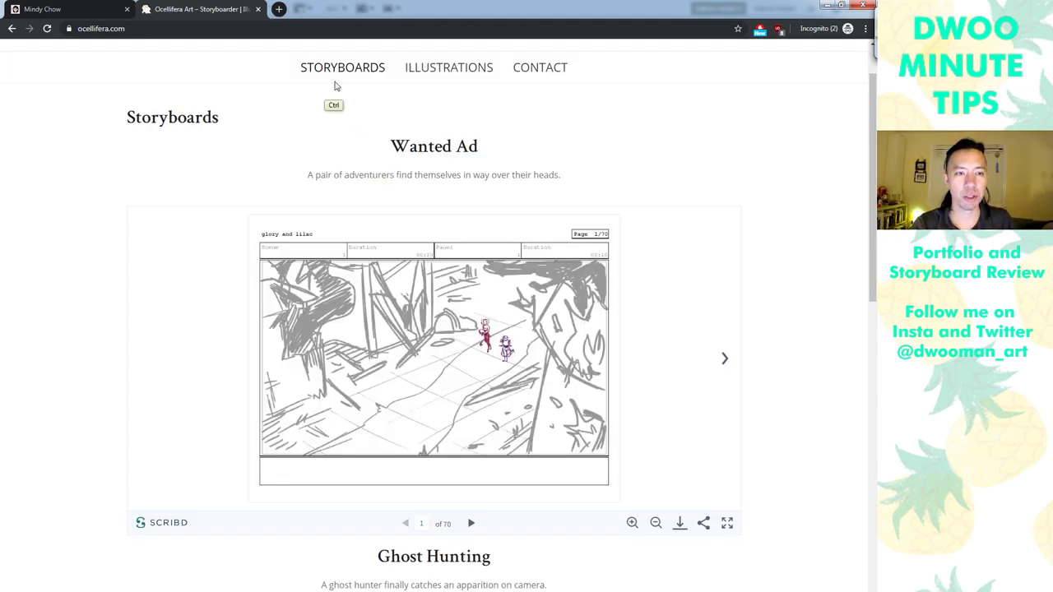
key(ctrl+w)
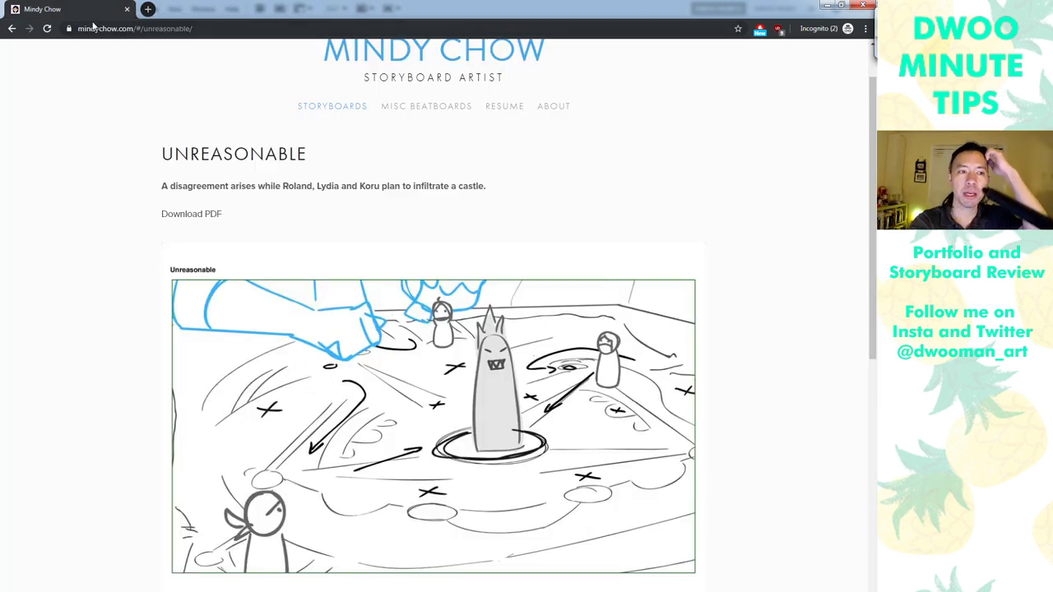
key(ctrl+w)
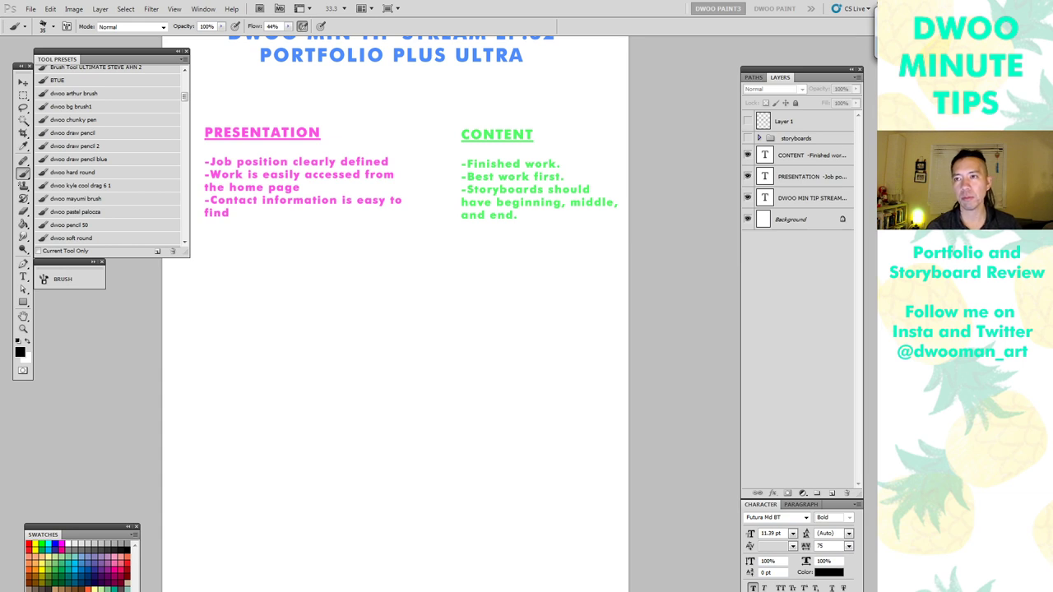
key(alt+Tab)
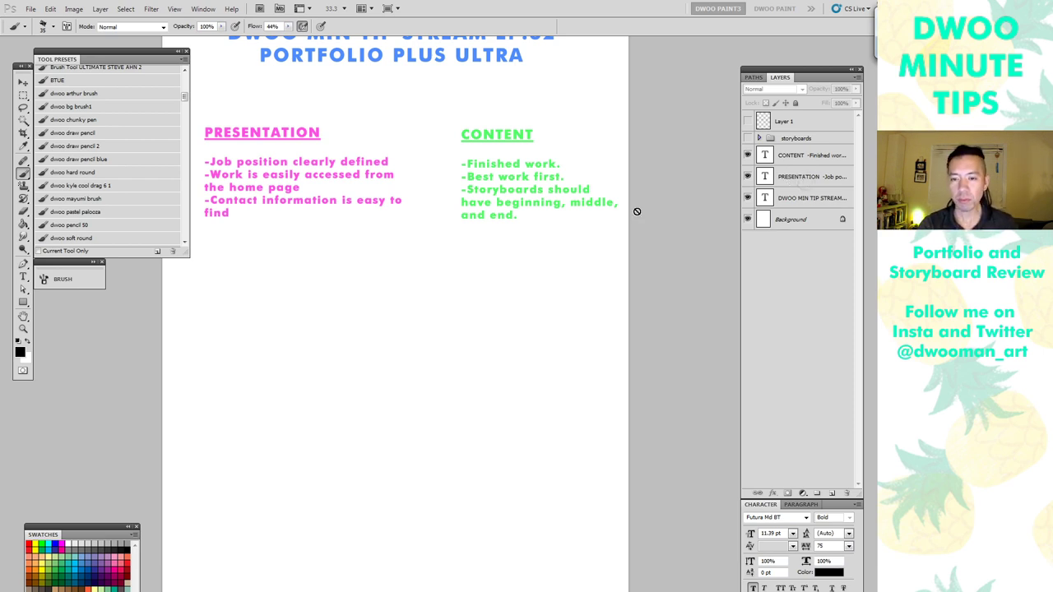
Add the bullet "-Have your work match the job you're applying for." after the last line of the CONTENT text
scroll(477, 299, left, 3)
scroll(477, 299, up, 1)
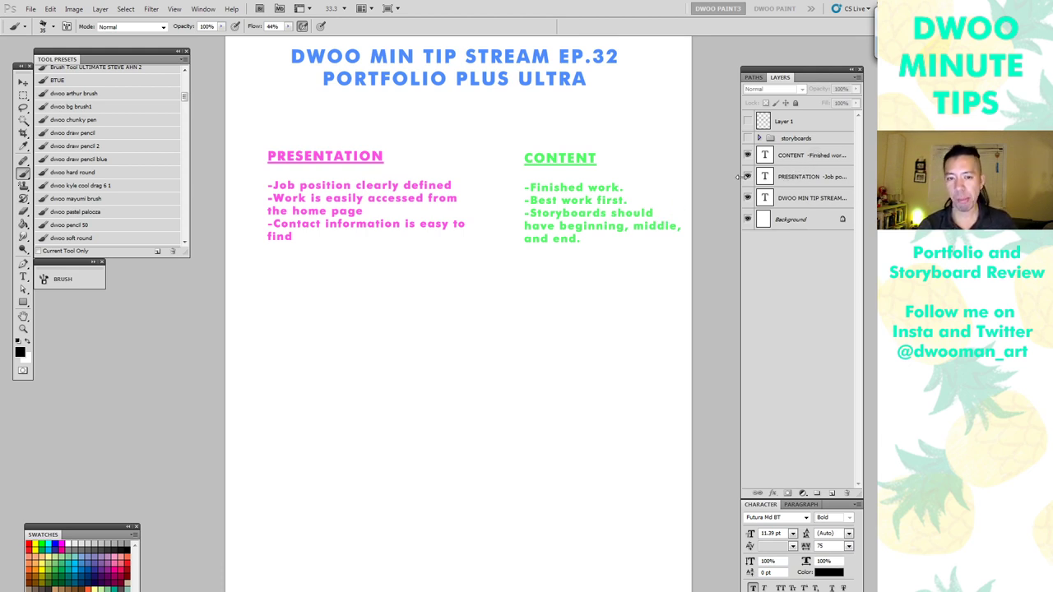
click(799, 158)
click(23, 278)
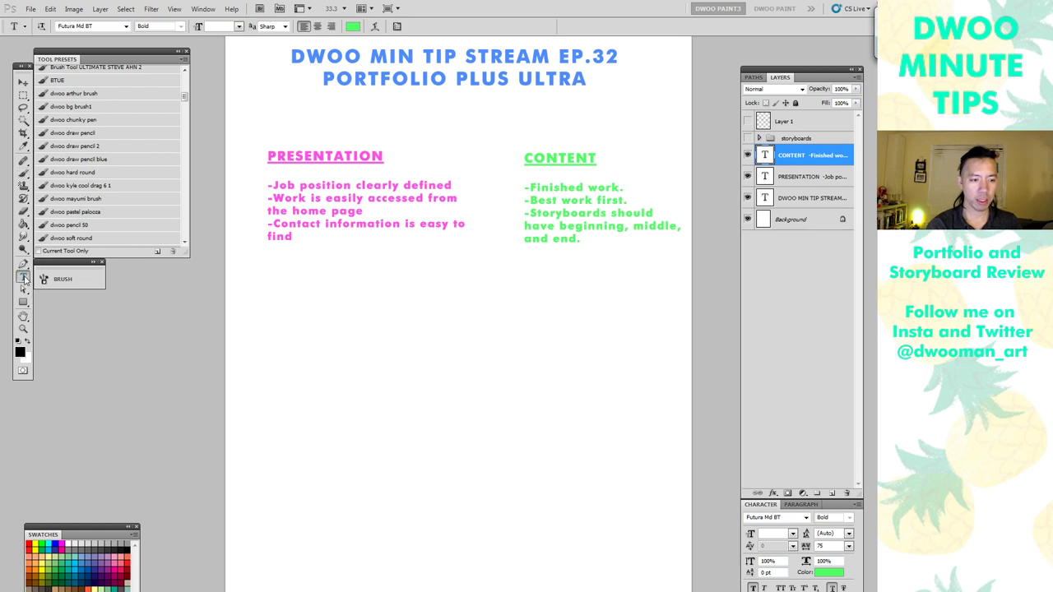
click(586, 240)
key(ctrl+a)
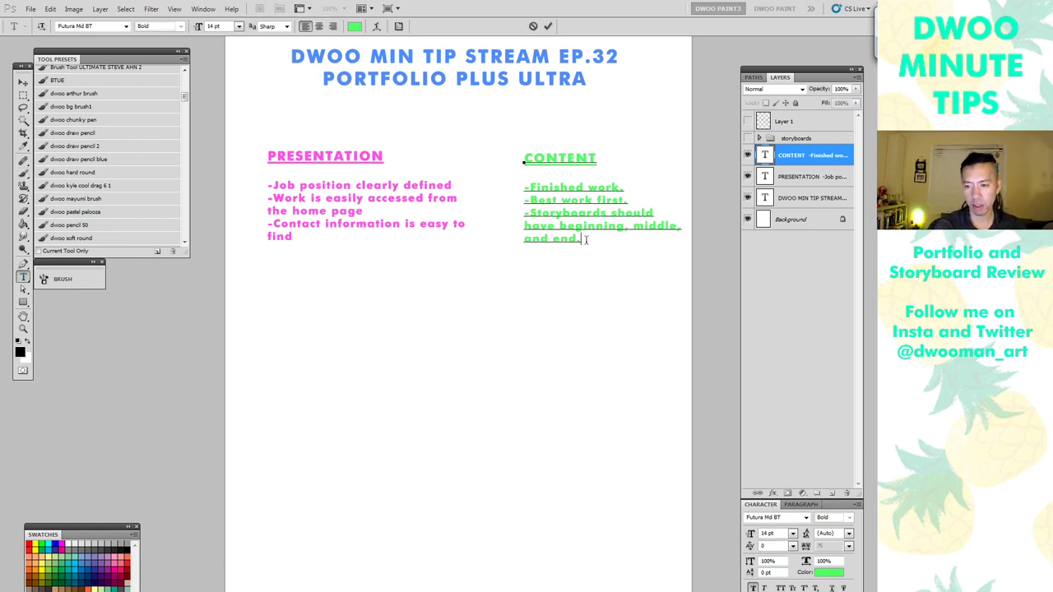
key(Return)
text(-Have your work)
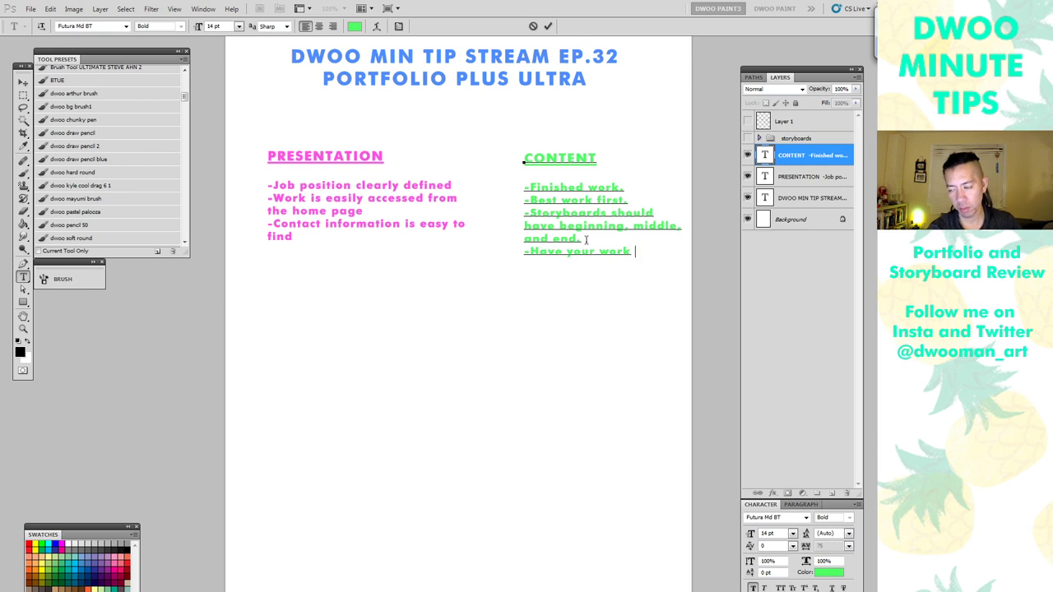
text( match th)
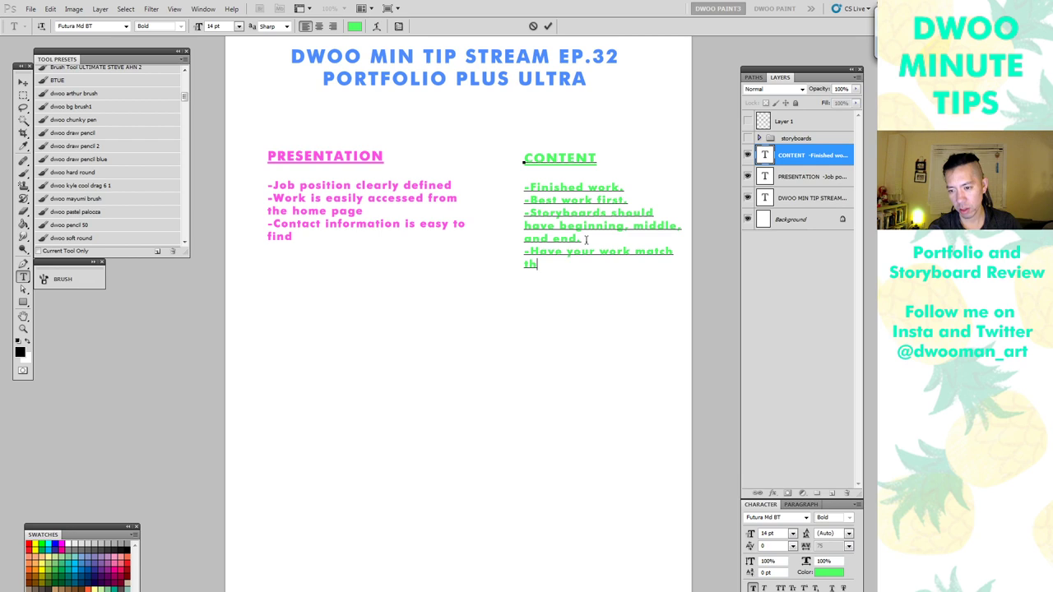
key(BackSpace)
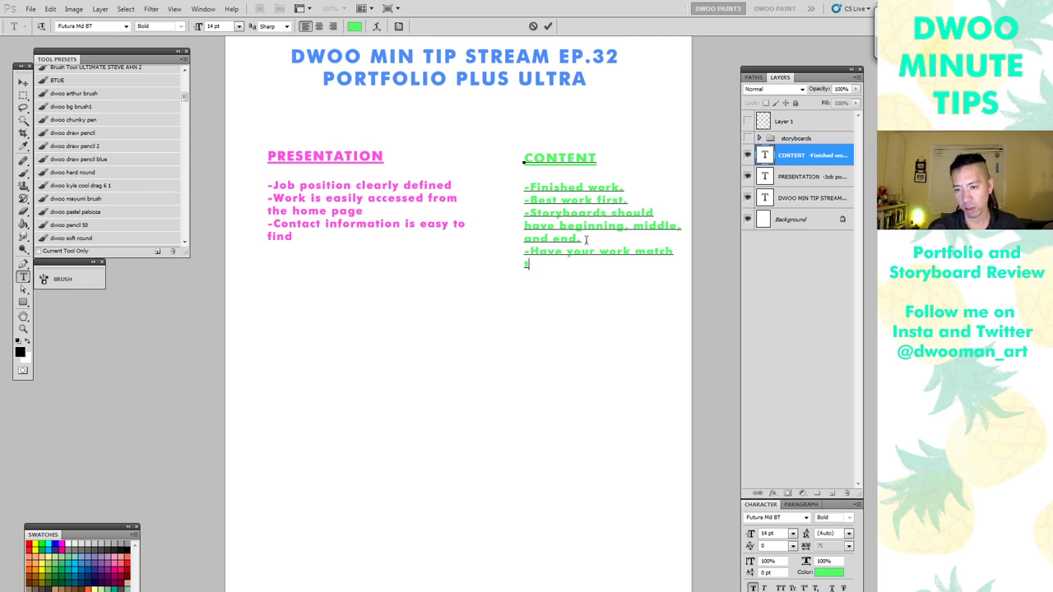
text(he job you're app)
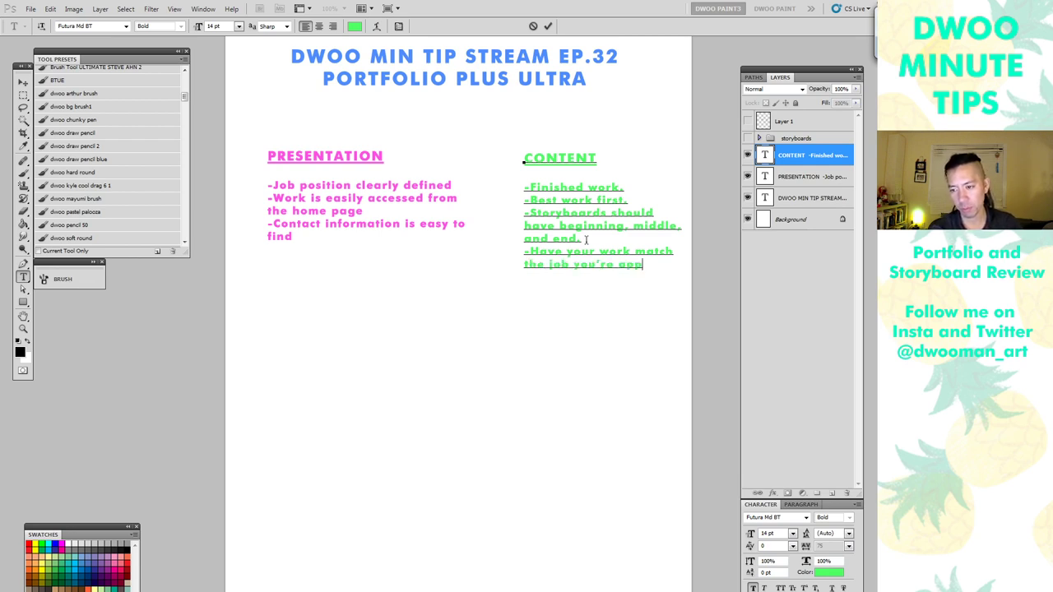
text(lying)
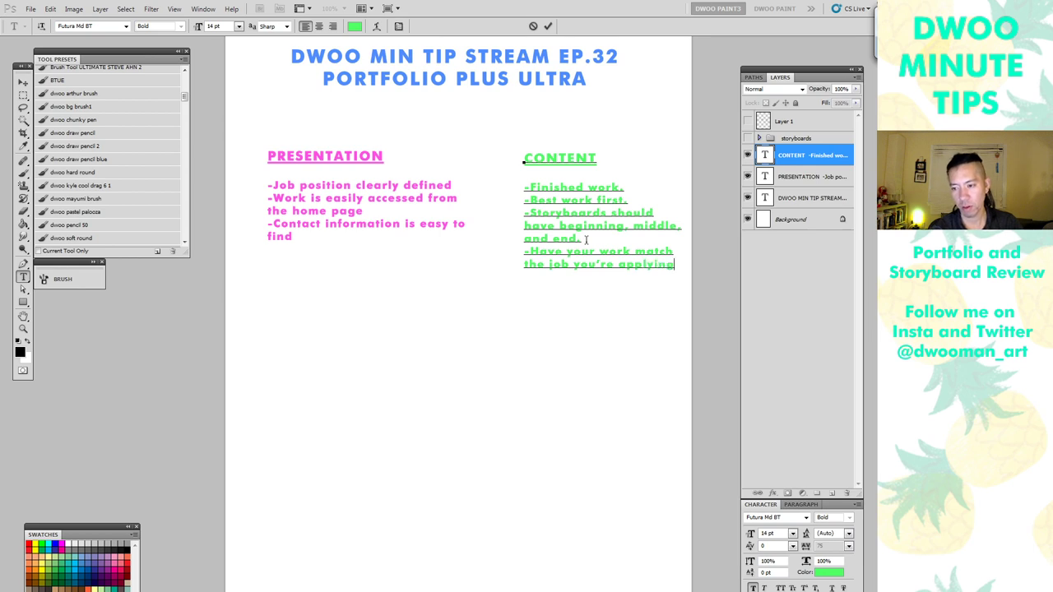
text( for. Ac)
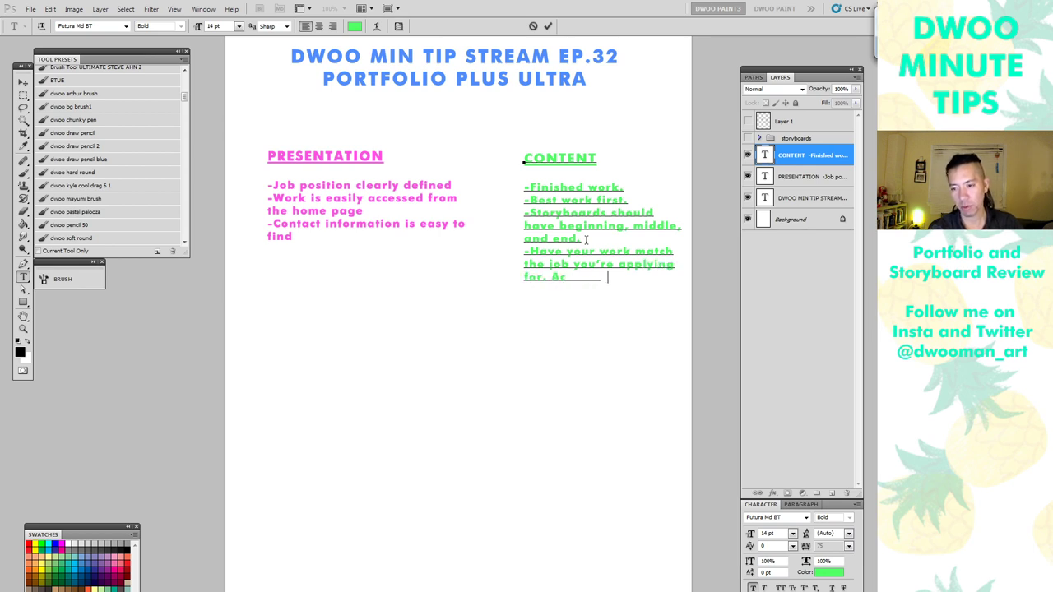
Finish the new CONTENT bullet with "Action storyboards for action shows." and move the text block slightly closer to the PRESENTATION column
text(tion for action)
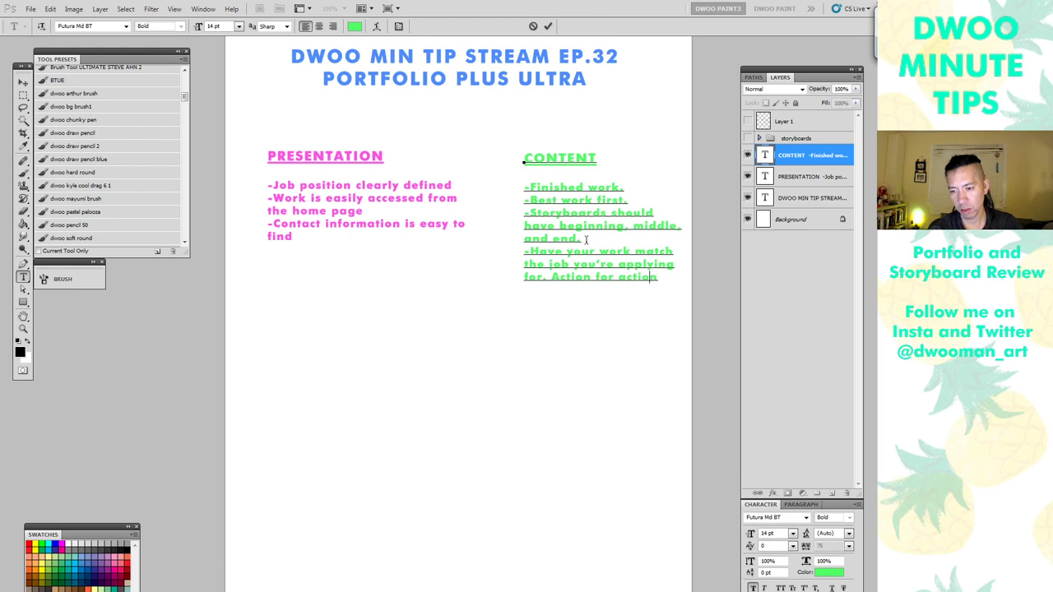
key(BackSpace)
key(BackSpace)
key(BackSpace)
key(BackSpace)
key(BackSpace)
key(BackSpace)
key(BackSpace)
key(BackSpace)
key(BackSpace)
key(BackSpace)
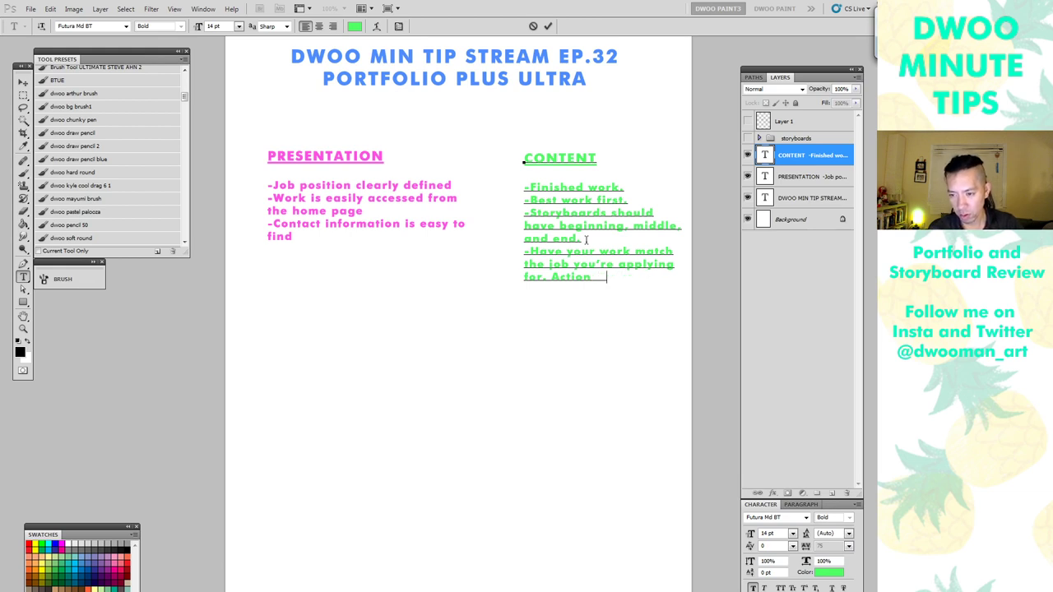
text(storyboards for action shows.)
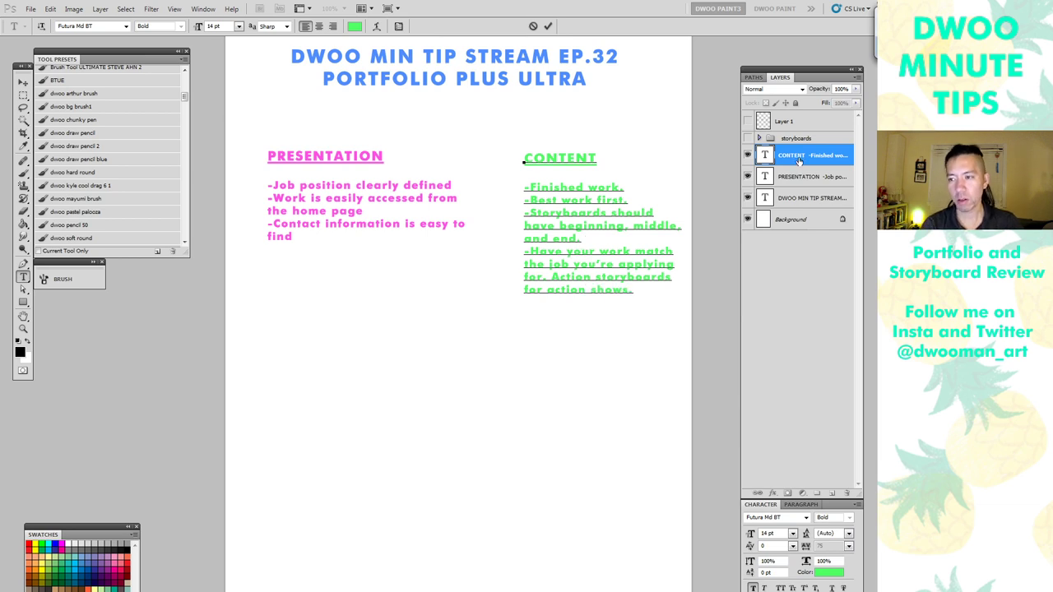
key(ctrl+Return)
key(v)
drag(617, 252, 596, 254)
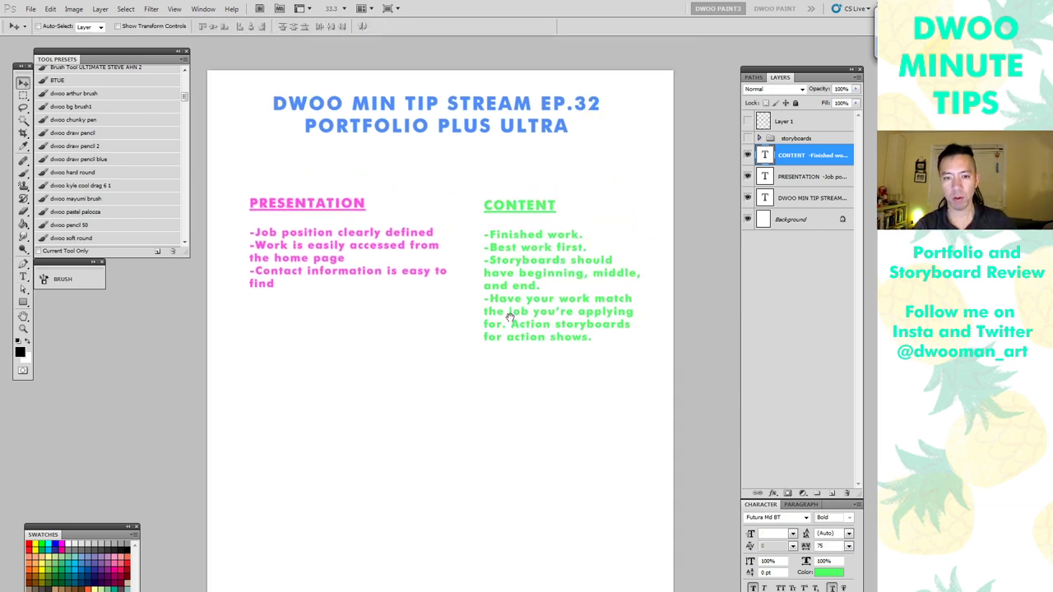
Show the portfolio notes at 50% zoom in full screen mode without the interface, with both columns in view
key(ctrl+plus)
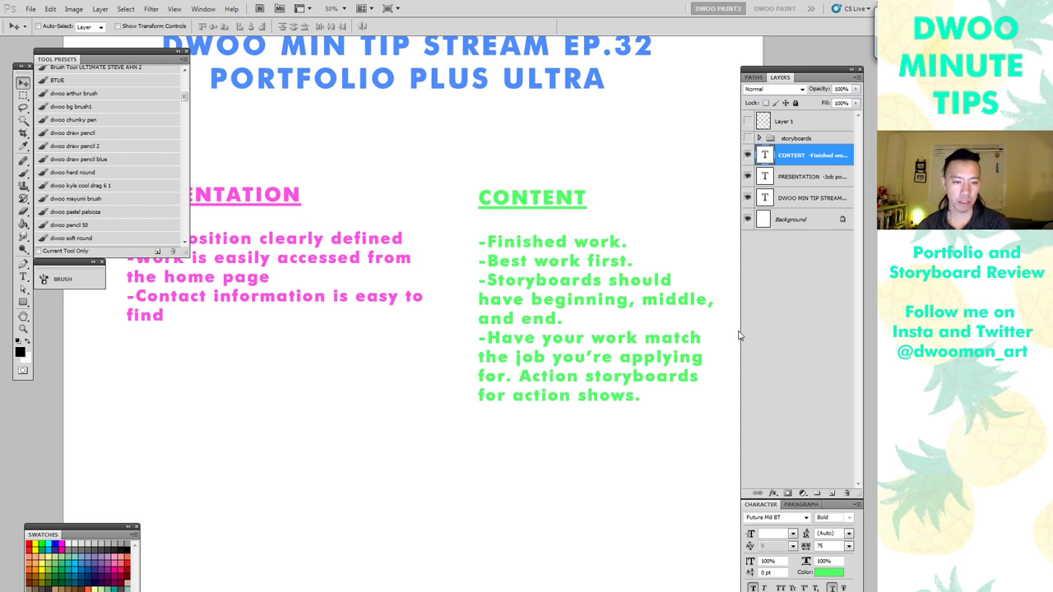
key(f)
key(f)
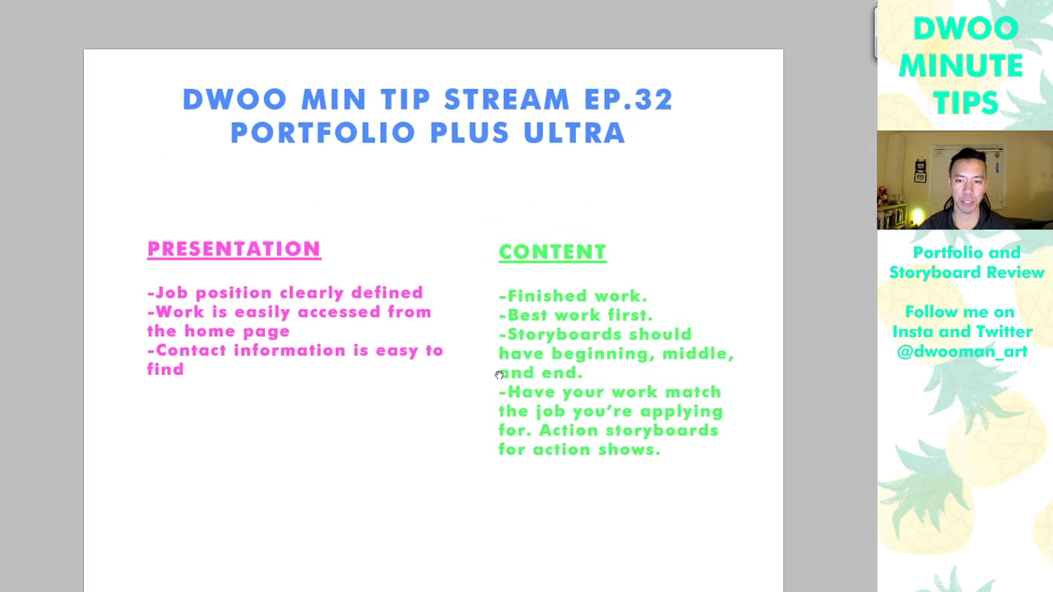